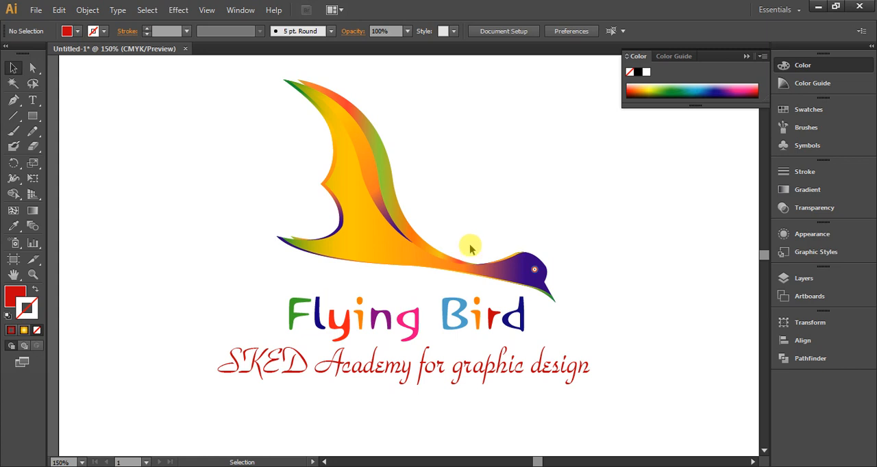
Scale the Flying Bird logo down to about 180 × 147 pt and move it to the artboard's upper-left corner
left_click(372, 237)
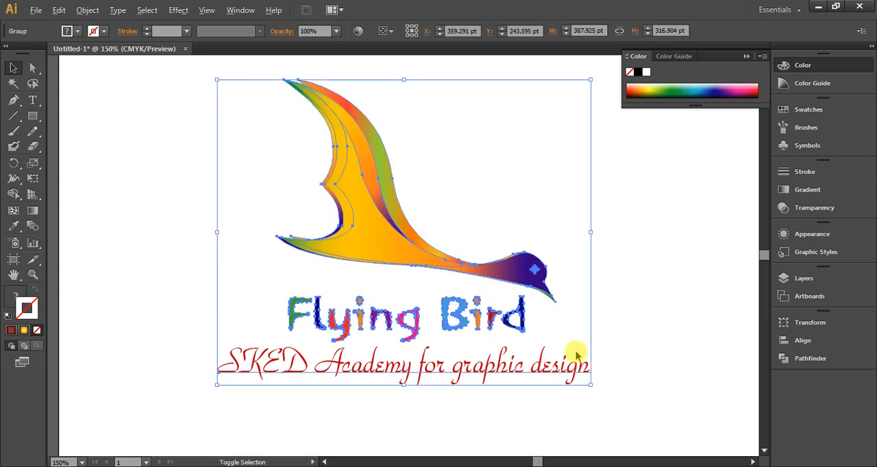
left_click_drag(592, 385, 516, 307)
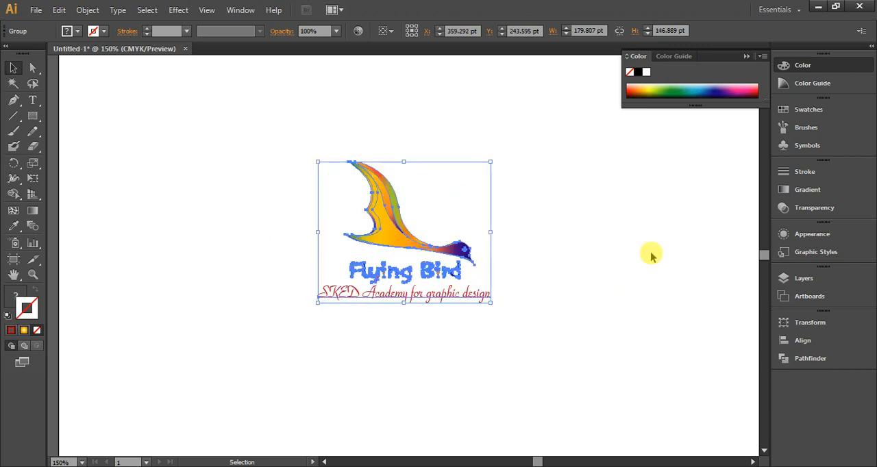
left_click(527, 269)
left_click_drag(398, 296, 131, 120)
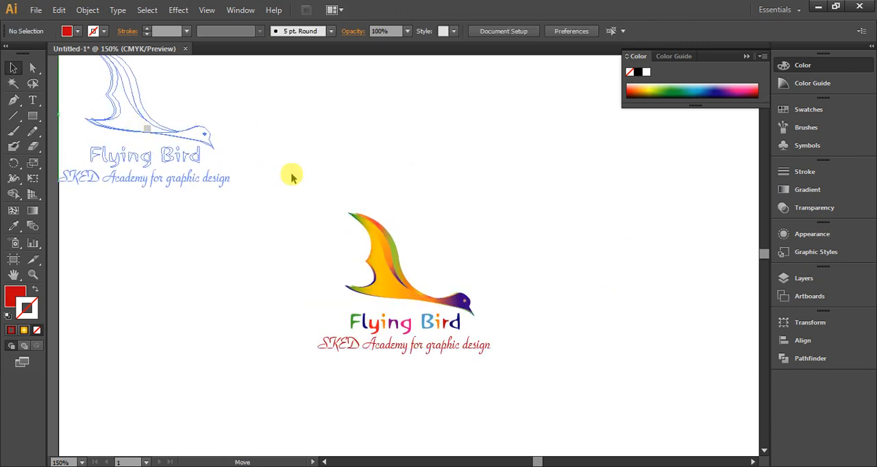
key("ctrl+minus")
key("ctrl+plus")
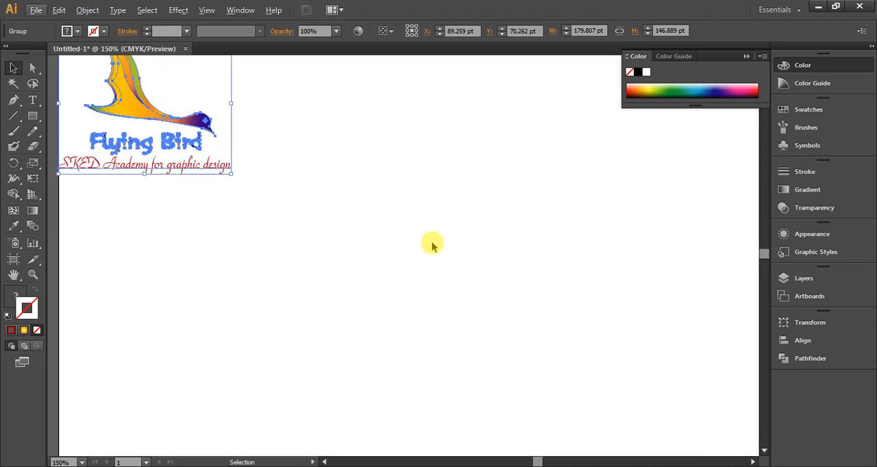
left_click(270, 240)
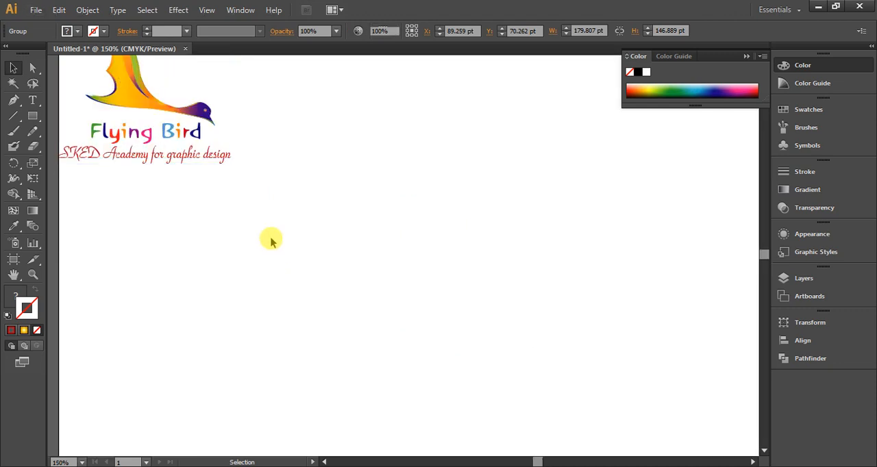
Set up the Pen tool with no fill and a black 1 pt stroke
left_click(13, 101)
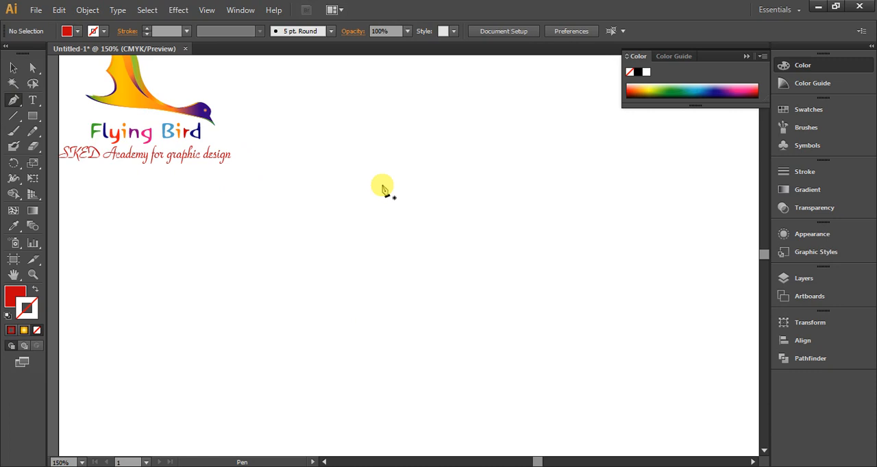
left_click(36, 291)
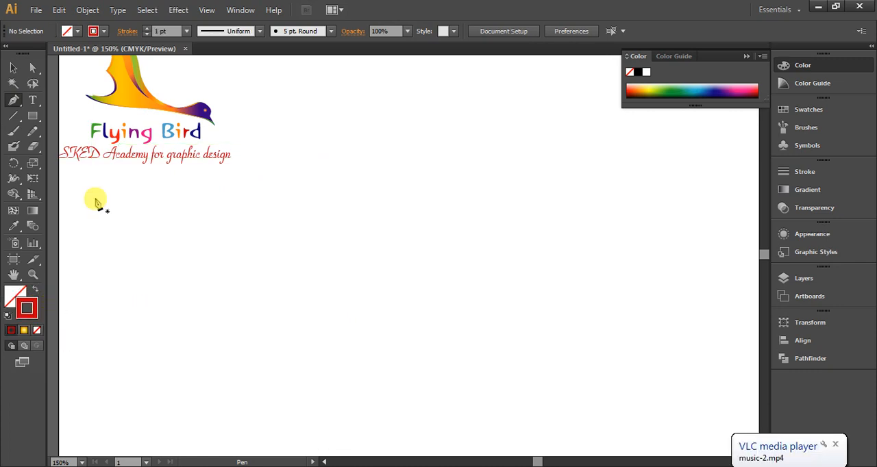
left_click(104, 32)
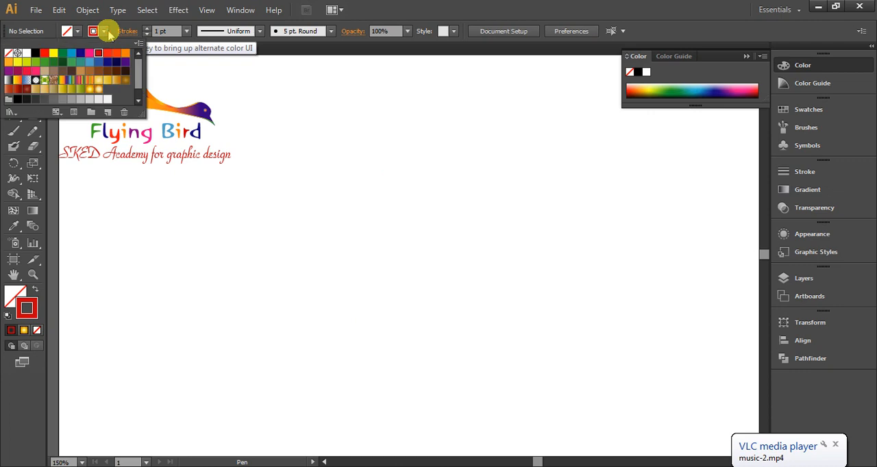
left_click(35, 53)
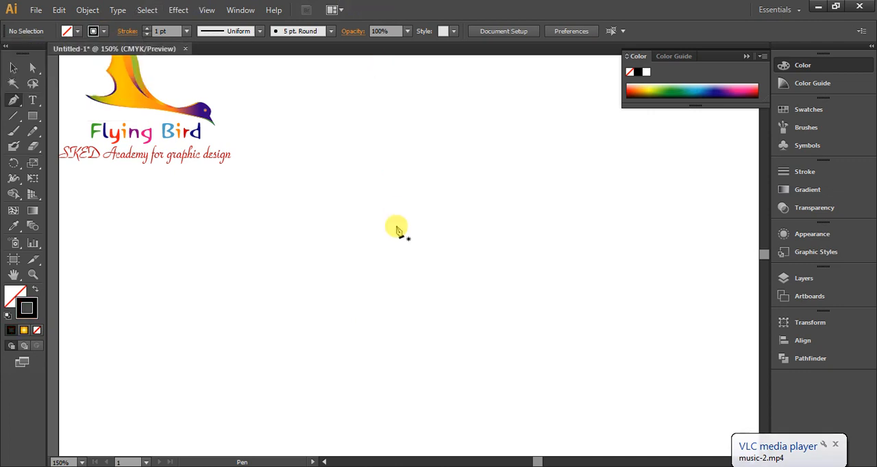
Draw the wing's outer S-curve from about X 320, Y 133 pt through X 407, Y 242 pt to X 510, Y 320 pt
left_click(366, 153)
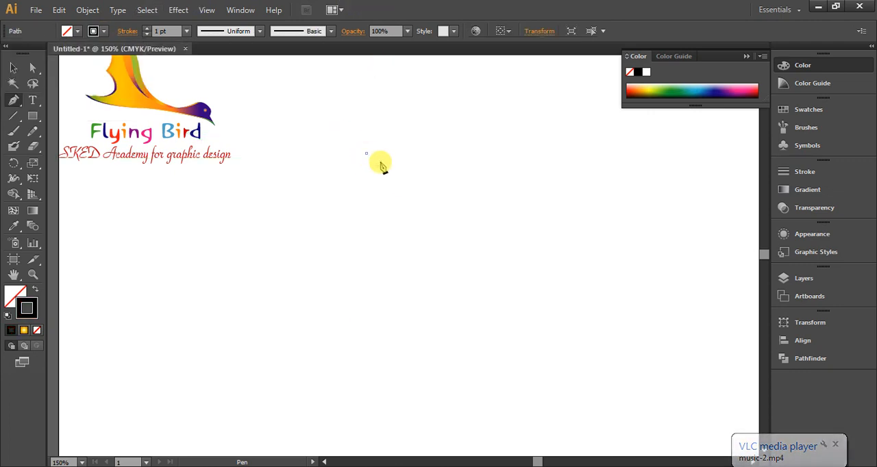
left_click_drag(450, 258, 472, 366)
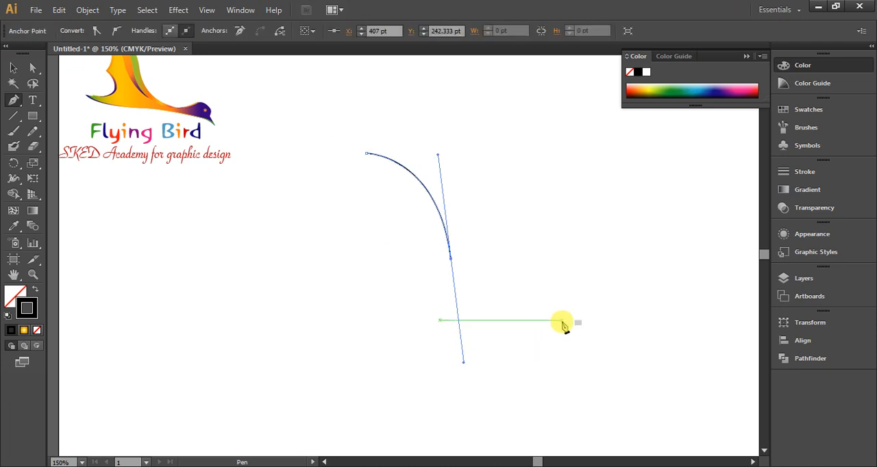
left_click(568, 325)
key("ctrl")
key("ctrl+z")
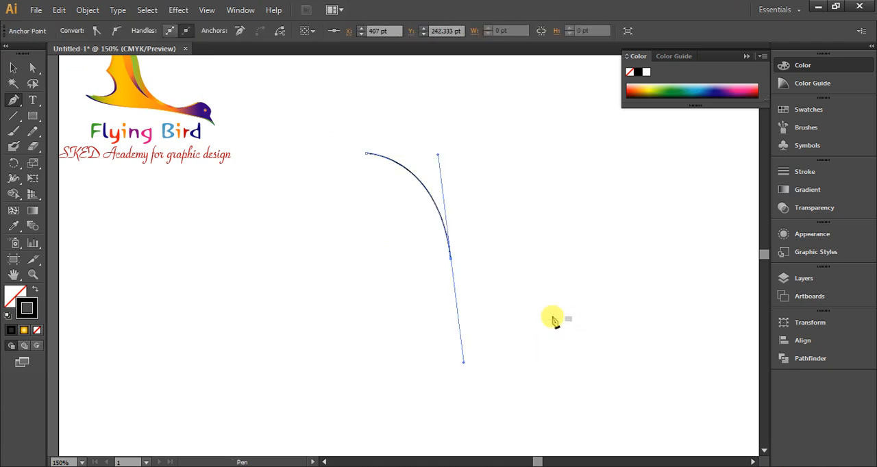
left_click_drag(538, 328, 558, 335)
key("ctrl+z")
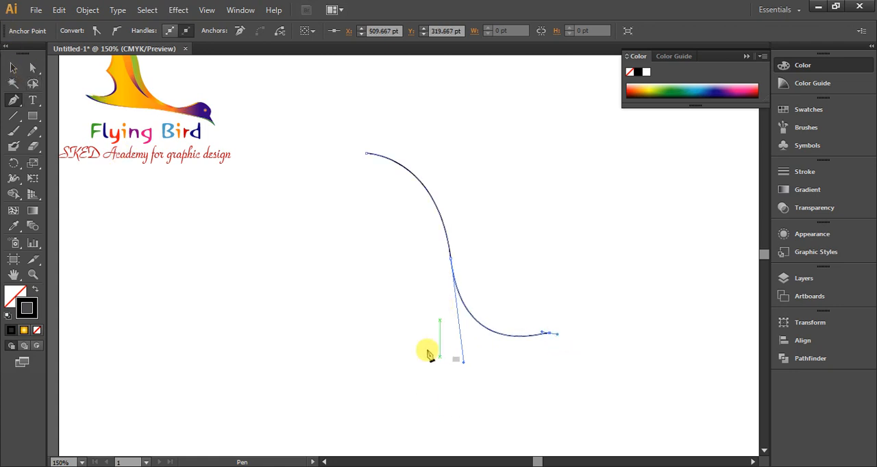
Close the wing outline with a curved underside to about X 320, Y 323 pt and two concave scallops meeting at X 340, Y 265 pt
left_click_drag(367, 336, 309, 288)
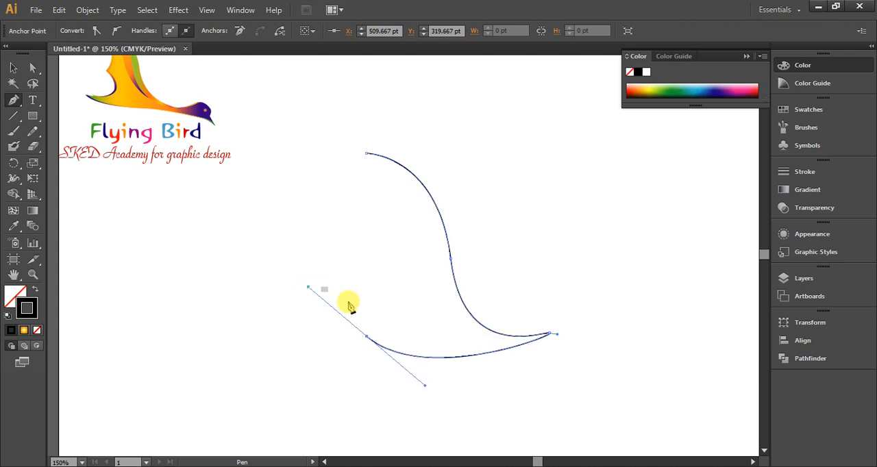
left_click_drag(410, 310, 364, 262)
left_click(403, 320)
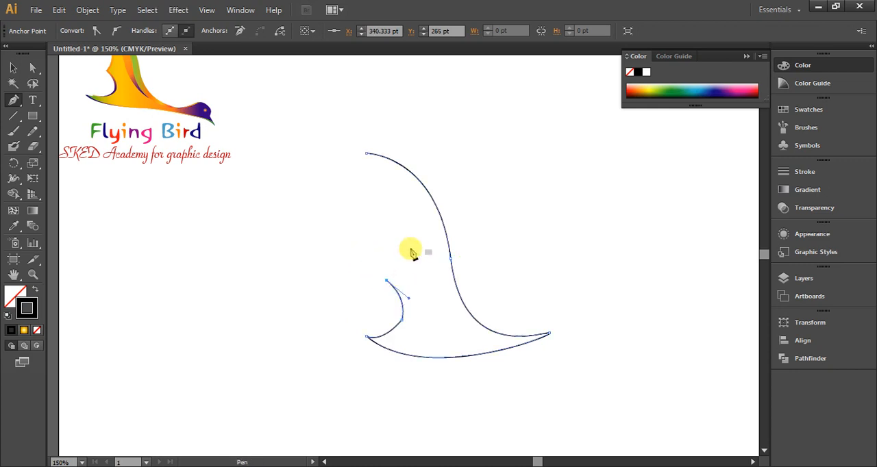
left_click_drag(367, 154, 278, 137)
scroll(384, 196, "down", 4)
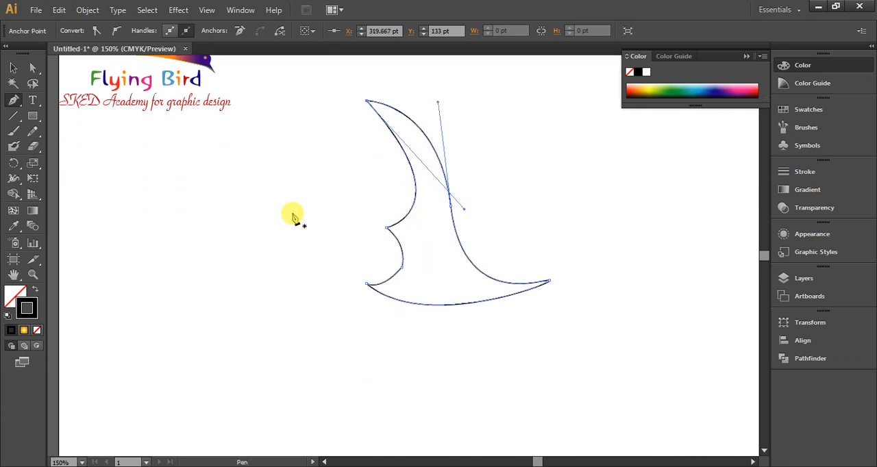
Move the finished wing outline slightly left and down, closer to the small reference logo
left_click(13, 68)
left_click(146, 182)
left_click_drag(454, 214, 404, 288)
left_click(404, 288)
Convert the corner anchor point in the wing's lower scallop to a smooth point
scroll(454, 316, "up", 4)
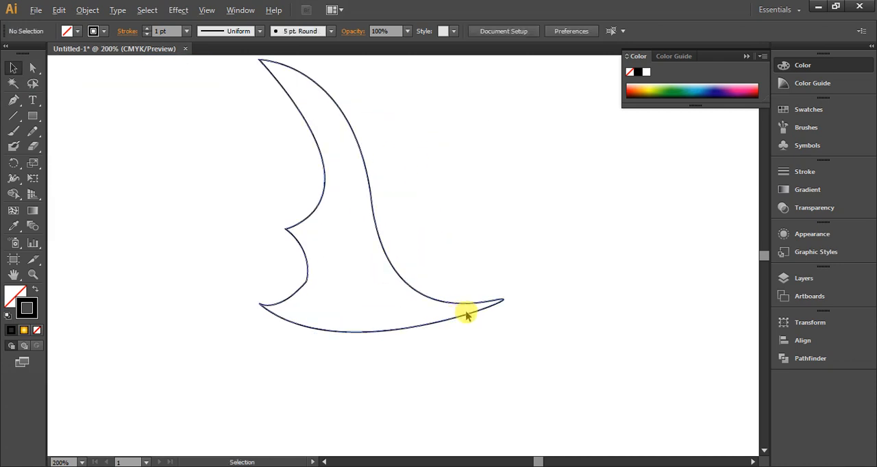
scroll(471, 316, "down", 2)
scroll(310, 278, "up", 4)
left_click(312, 295)
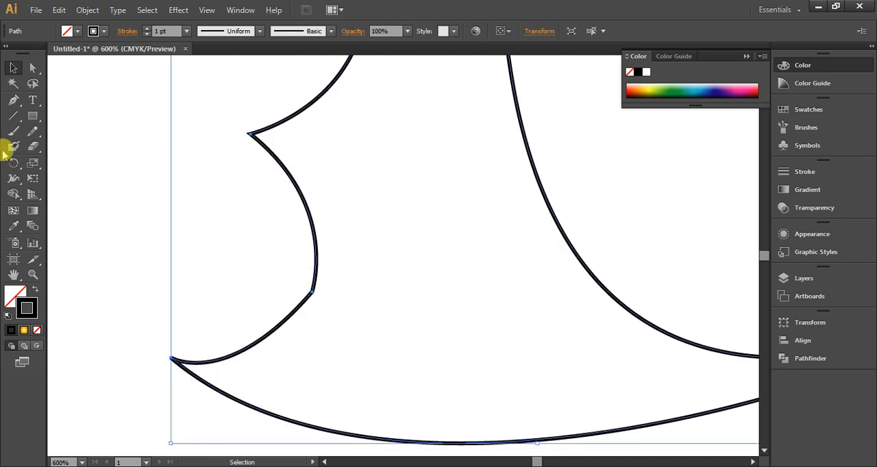
left_click(32, 67)
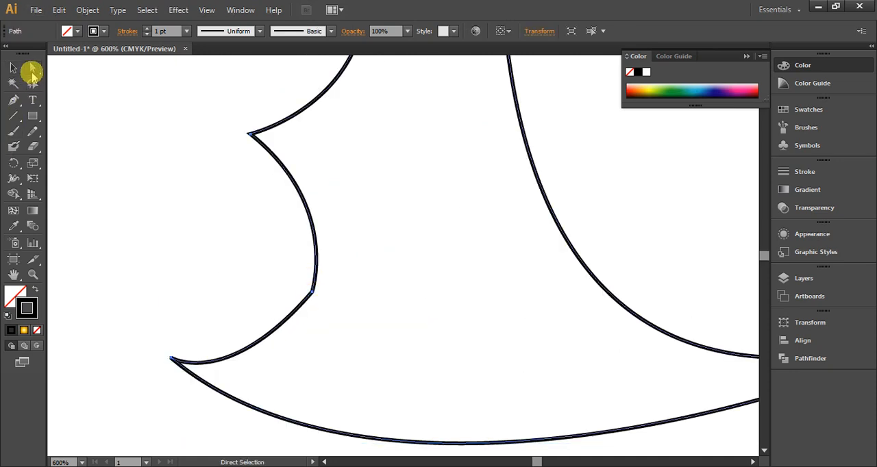
left_click(312, 294)
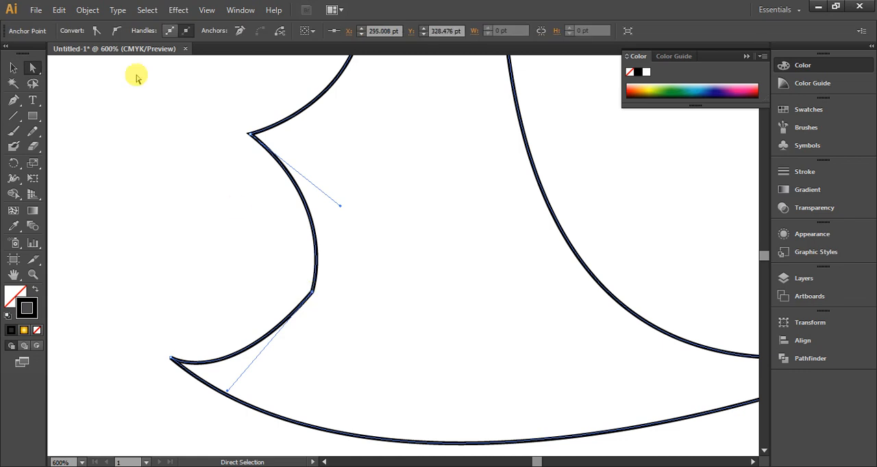
left_click(116, 32)
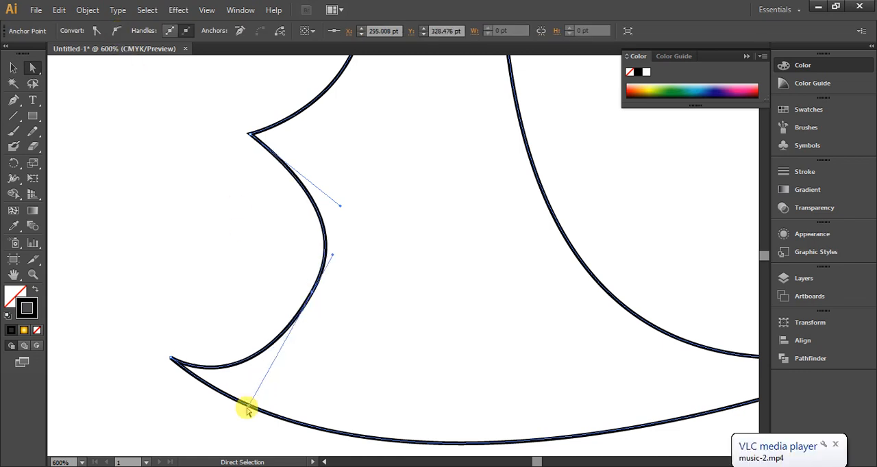
Round out the lower scallop by adjusting its lower direction handle and moving the anchor to X 294 pt, Y 333.5 pt
left_click_drag(252, 409, 253, 373)
left_click_drag(312, 295, 310, 314)
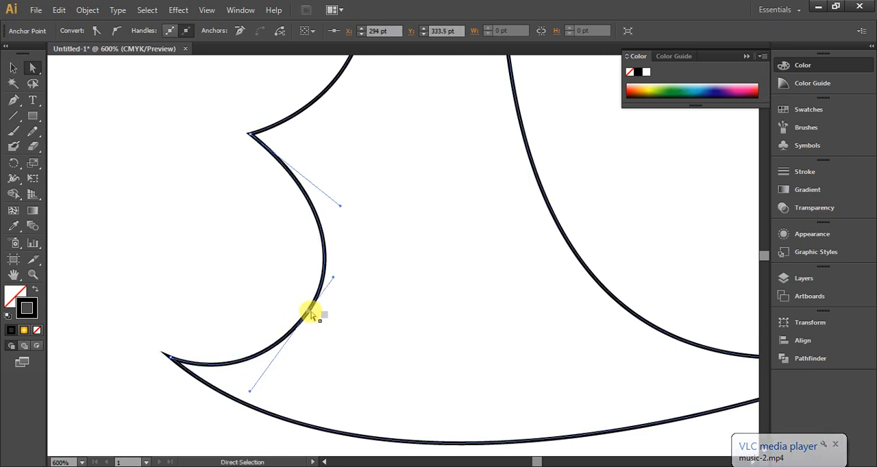
left_click(186, 245)
Start a neck and head path on the wing's upper edge near its pointed end, curving over the crown to about X 504, Y 337 pt
scroll(258, 309, "down", 3)
scroll(262, 310, "down", 1)
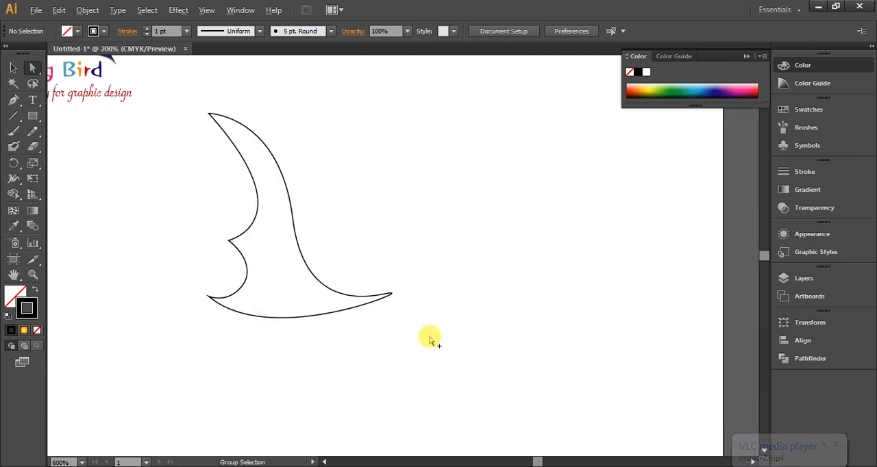
scroll(388, 322, "up", 1)
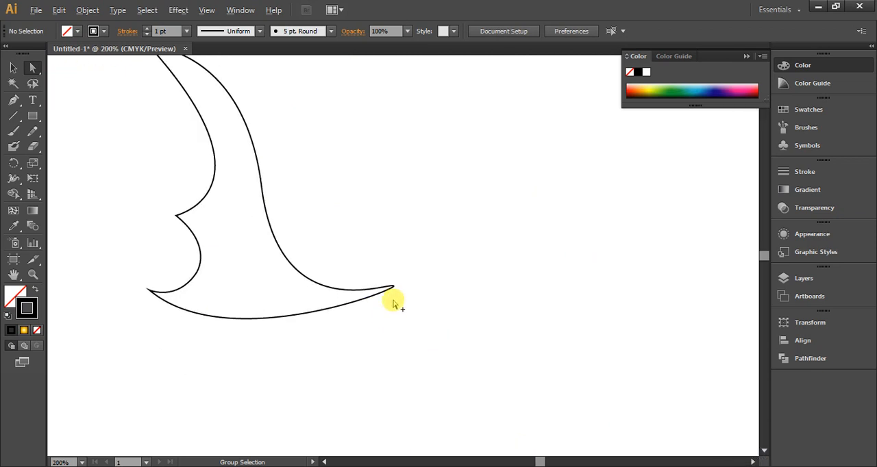
scroll(394, 304, "up", 1)
scroll(411, 312, "down", 1)
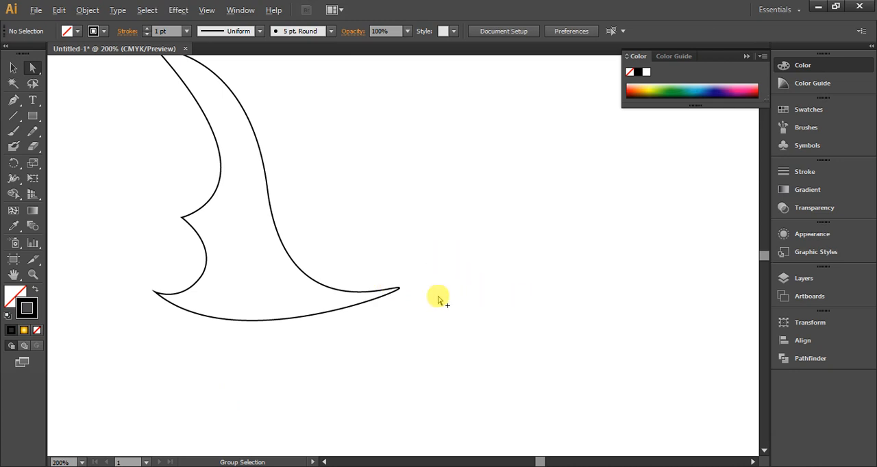
scroll(438, 300, "up", 1)
left_click(13, 99)
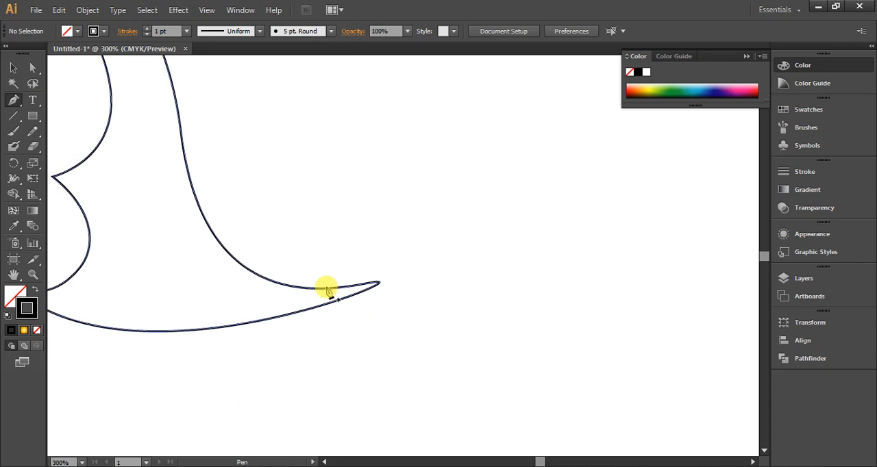
left_click(299, 290)
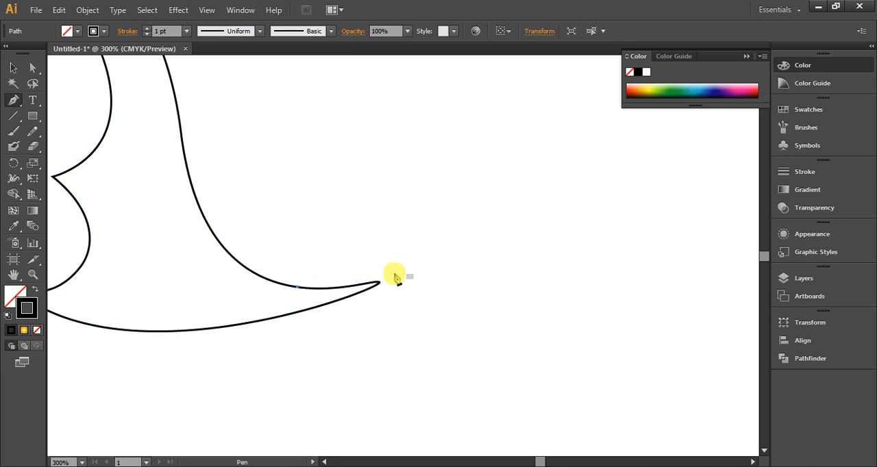
mouse_move(412, 272)
left_mouse_down()
mouse_move(471, 250)
mouse_move(518, 300)
left_mouse_up()
left_click(488, 275)
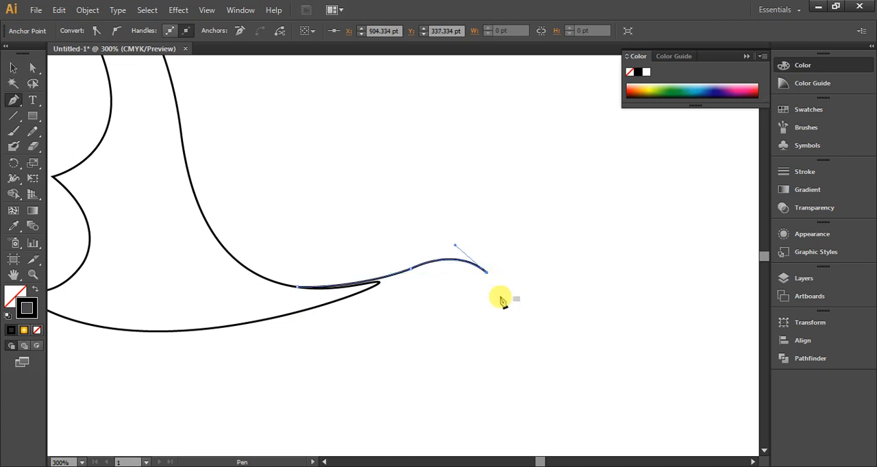
Continue the path down the forehead to about X 510, Y 350 pt, around a pointed beak and back to X 501, Y 358 pt
scroll(500, 299, "up", 2)
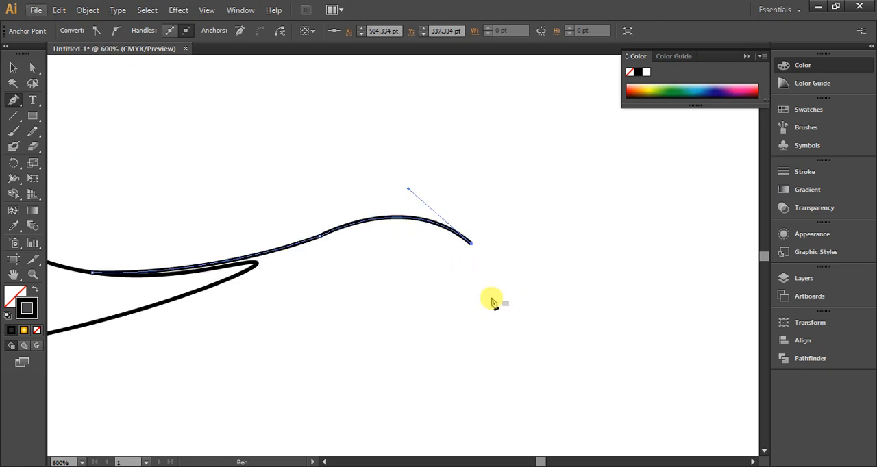
left_click_drag(492, 292, 489, 325)
left_click(490, 290)
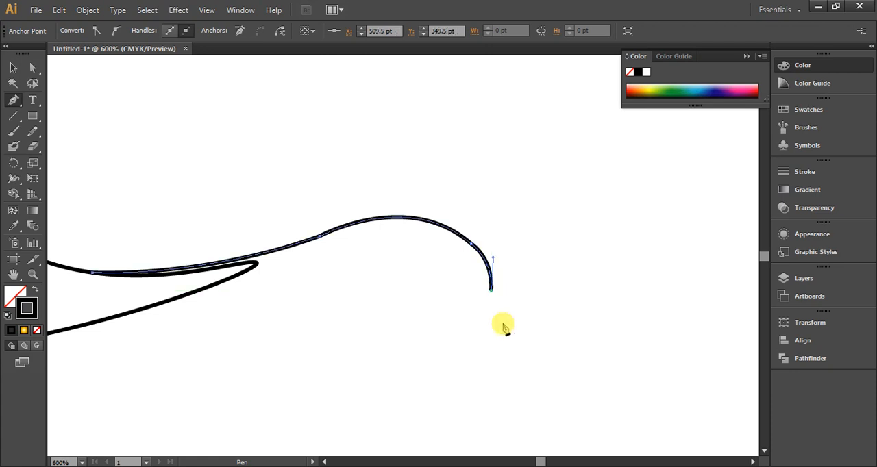
left_click(542, 352)
left_click_drag(459, 330, 388, 309)
Draw the rounded throat and the neck's underside, joining the wing's lower edge at about X 388, Y 362 pt
scroll(525, 262, "down", 2)
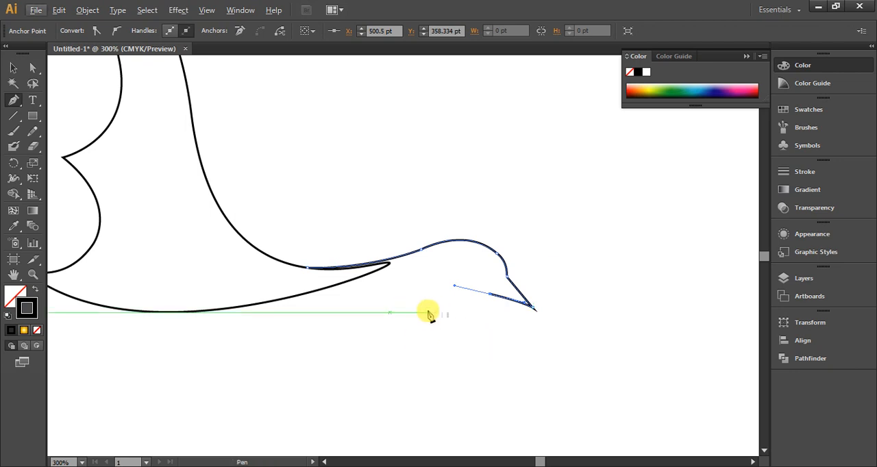
left_click_drag(424, 312, 390, 307)
key("ctrl+z")
left_click(490, 295)
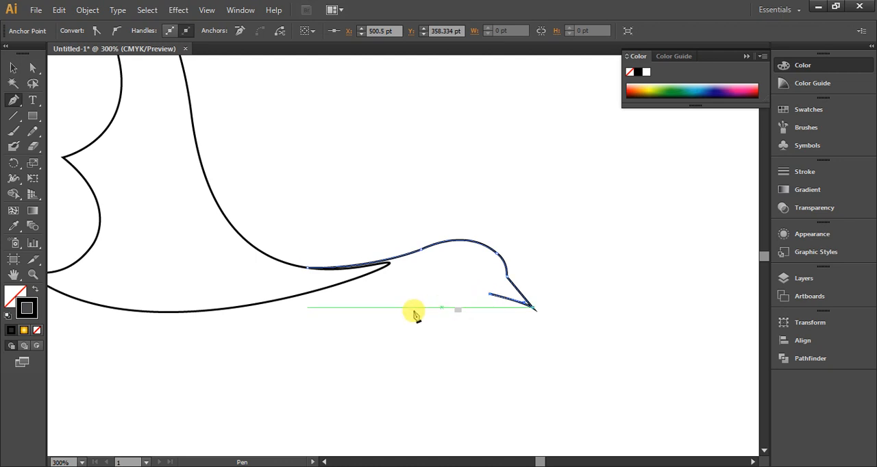
left_click_drag(429, 313, 384, 313)
left_click_drag(270, 301, 204, 314)
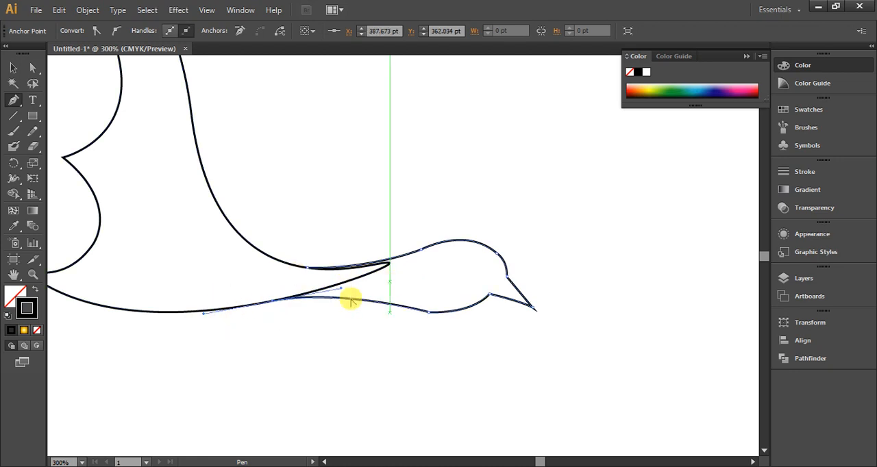
Convert the corner anchor under the bird's throat, at X 469 pt, Y 367.858 pt, to a smooth point
scroll(490, 331, "up", 1)
scroll(490, 331, "up", 1)
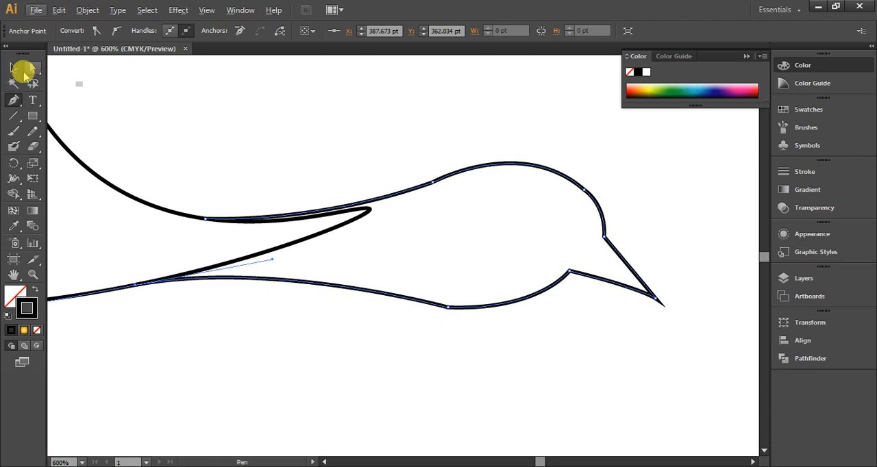
left_click(30, 68)
left_click(401, 351)
left_click(449, 307)
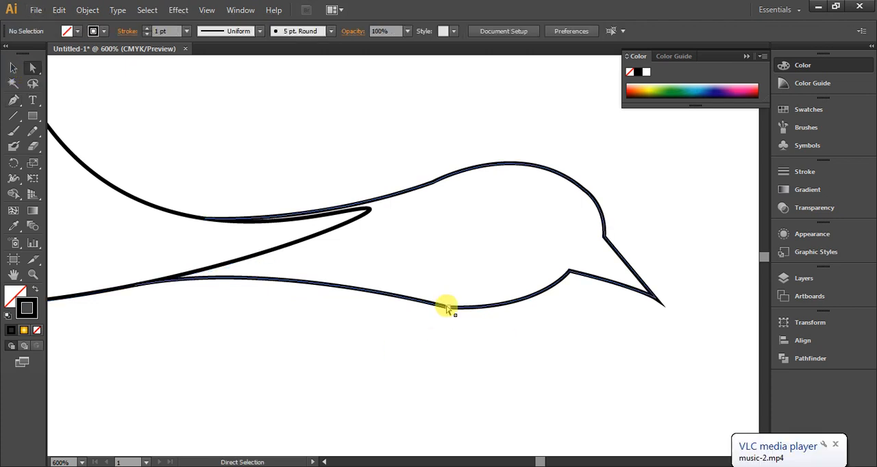
left_click(116, 30)
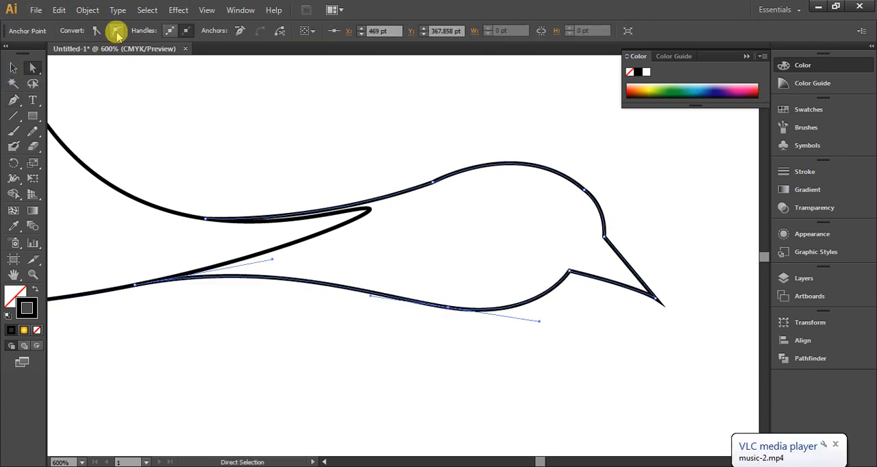
left_click(439, 333)
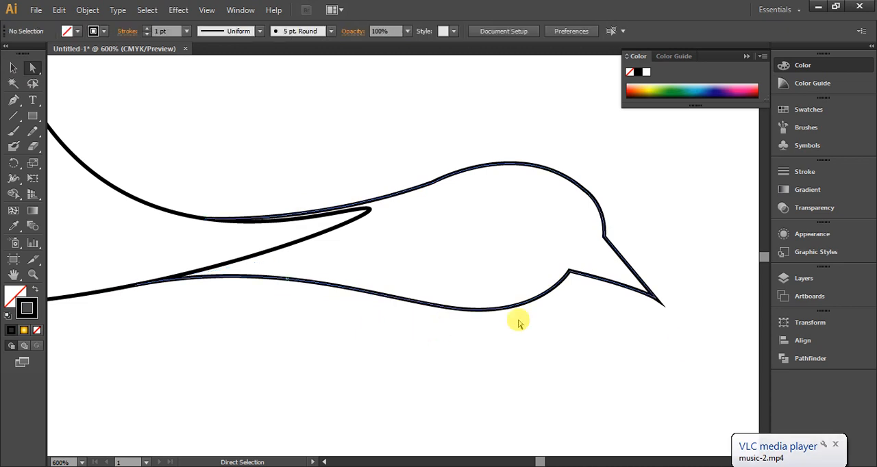
Try to merge the wing outline with the neck and head outline using Shape Builder
scroll(581, 330, "down", 3)
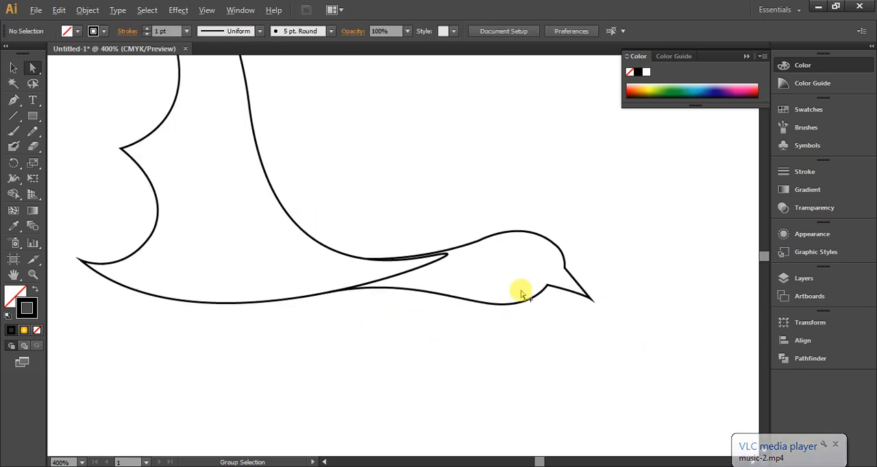
scroll(576, 294, "down", 1)
scroll(556, 285, "up", 3)
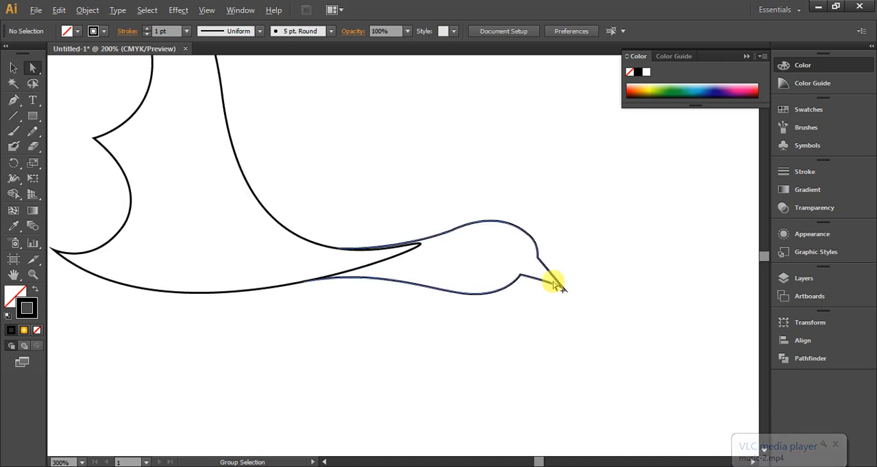
scroll(558, 286, "down", 2)
left_click_drag(567, 201, 386, 336)
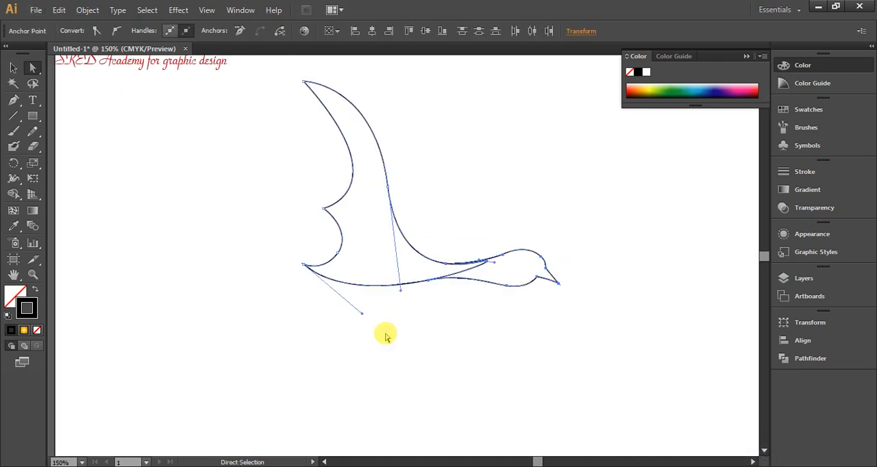
left_click(14, 68)
left_click(297, 219)
left_click_drag(601, 170, 361, 342)
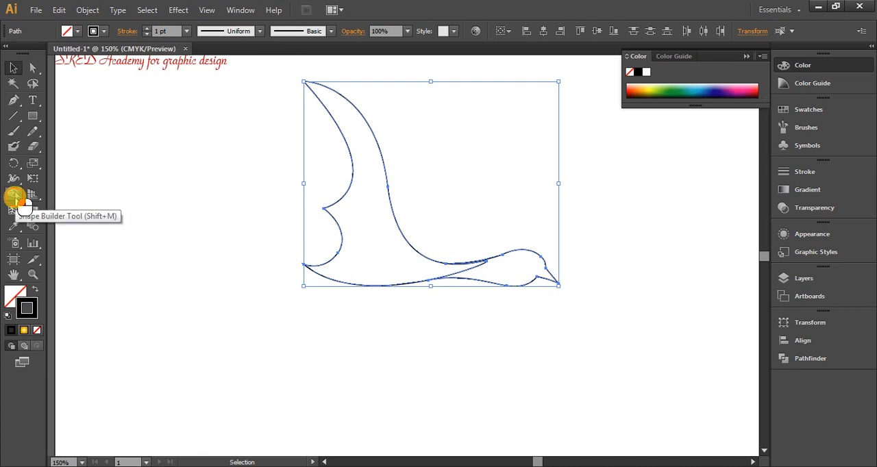
left_click(13, 195)
mouse_move(512, 272)
left_mouse_down()
mouse_move(428, 271)
mouse_move(513, 272)
left_mouse_up()
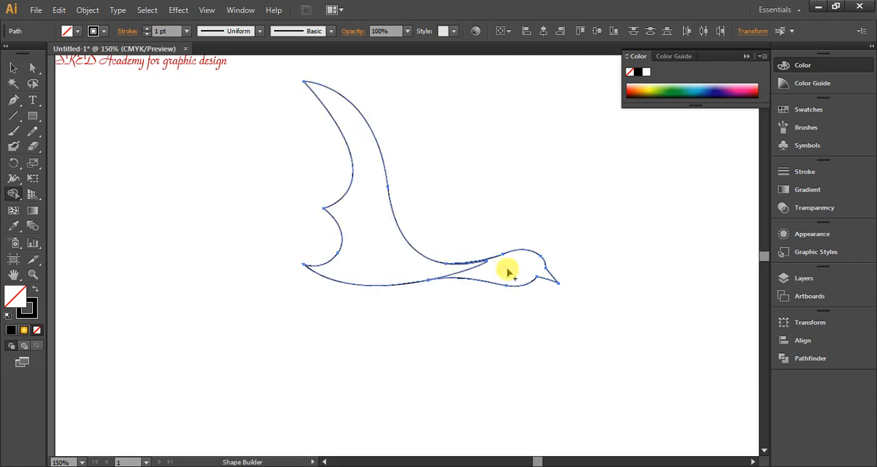
left_click(13, 66)
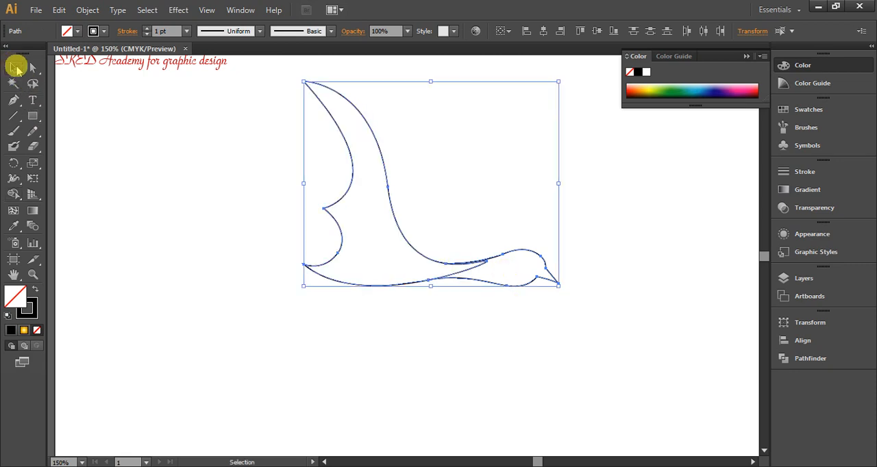
left_click(552, 414)
Move the upper neck and head path slightly along the wing's upper edge so its start overlaps the wing outline
scroll(478, 281, "up", 3)
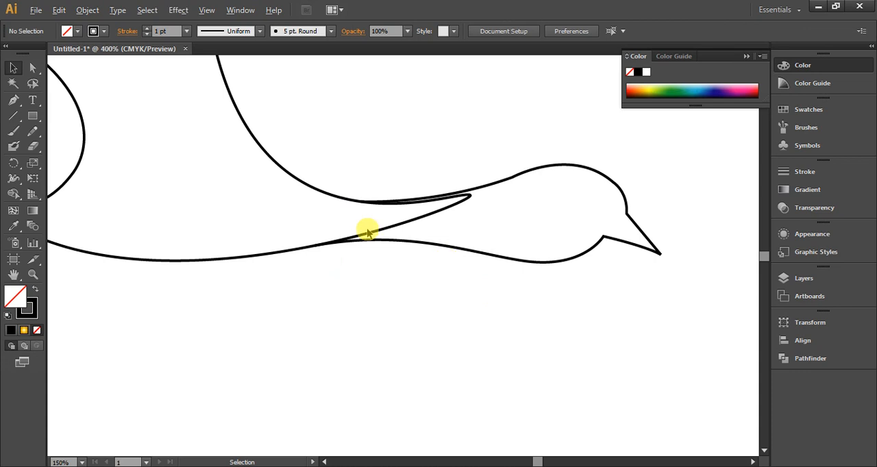
scroll(348, 225, "up", 2)
left_click(387, 260)
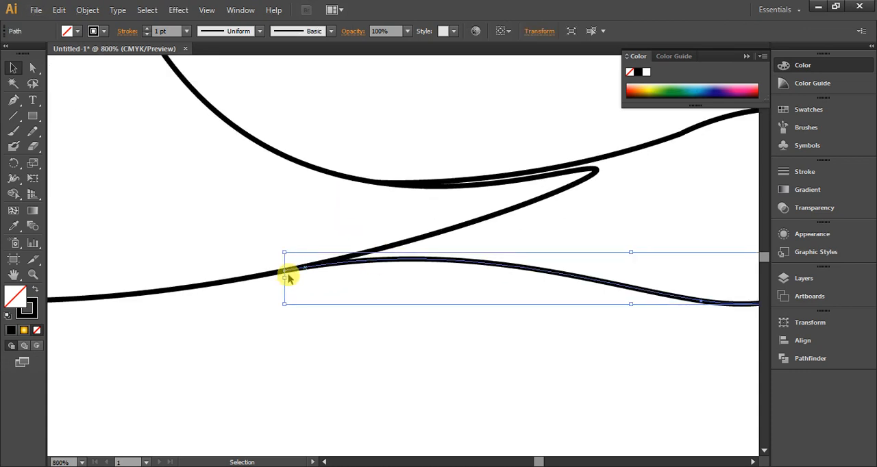
left_click(618, 156)
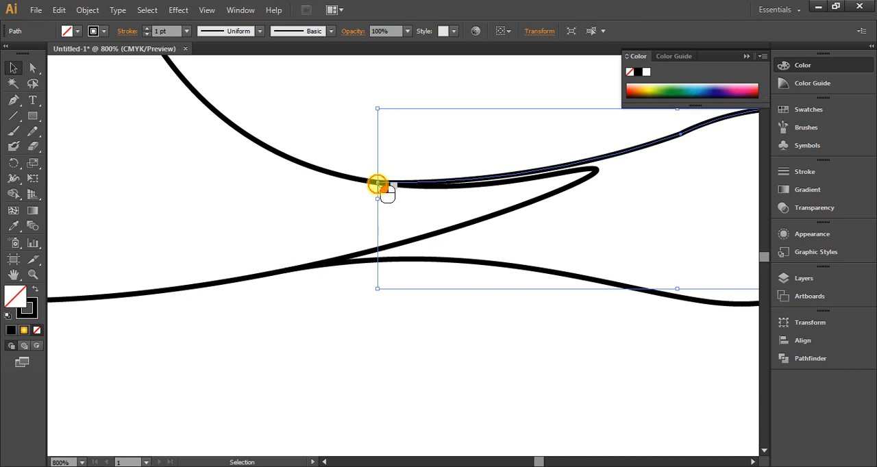
left_click_drag(377, 185, 408, 191)
left_click(409, 334)
scroll(409, 335, "down", 2)
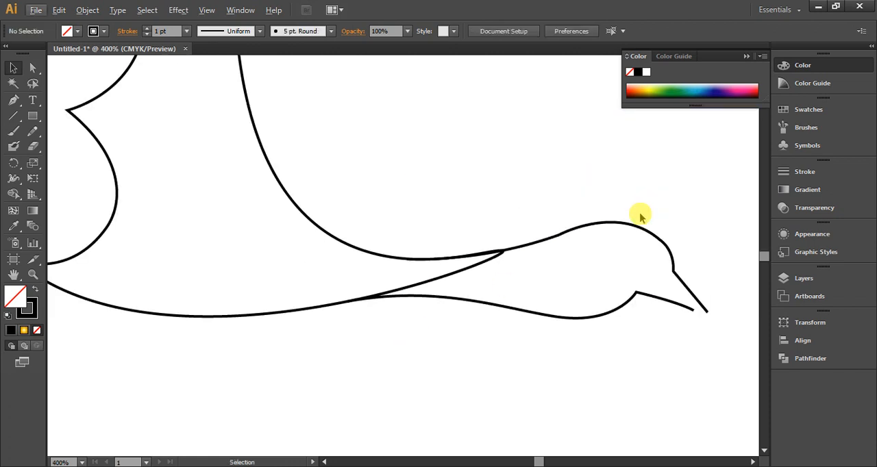
Close the beak by moving the lower beak line's end anchor to the upper line's tip, about X 528, Y 366 pt
left_click_drag(672, 199, 443, 348)
scroll(316, 291, "down", 2)
scroll(640, 313, "up", 5)
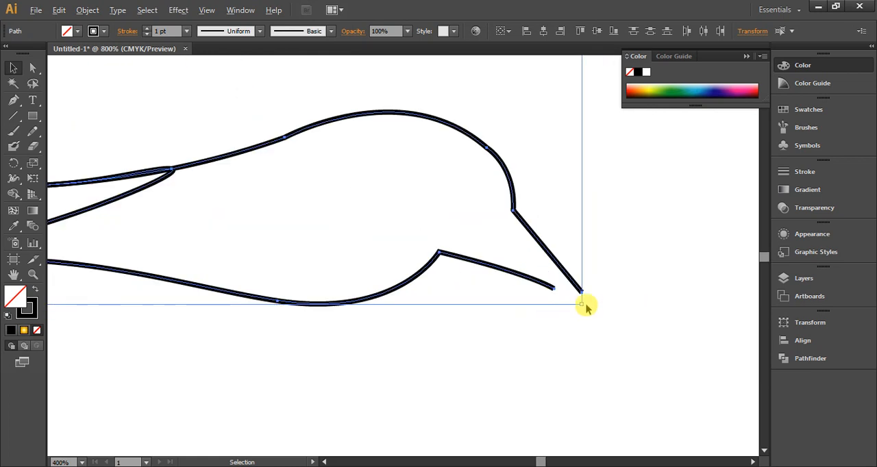
scroll(581, 304, "up", 4)
left_click(617, 298)
left_click(482, 267)
left_click(33, 67)
left_click_drag(526, 277, 587, 287)
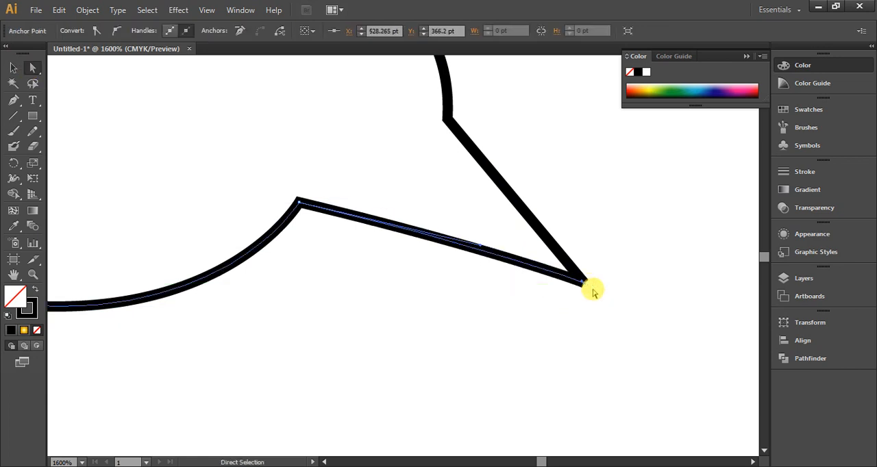
left_click(616, 301)
Merge the head, neck and wing regions into one bird shape with Shape Builder
scroll(619, 310, "down", 5)
left_click_drag(641, 193, 248, 360)
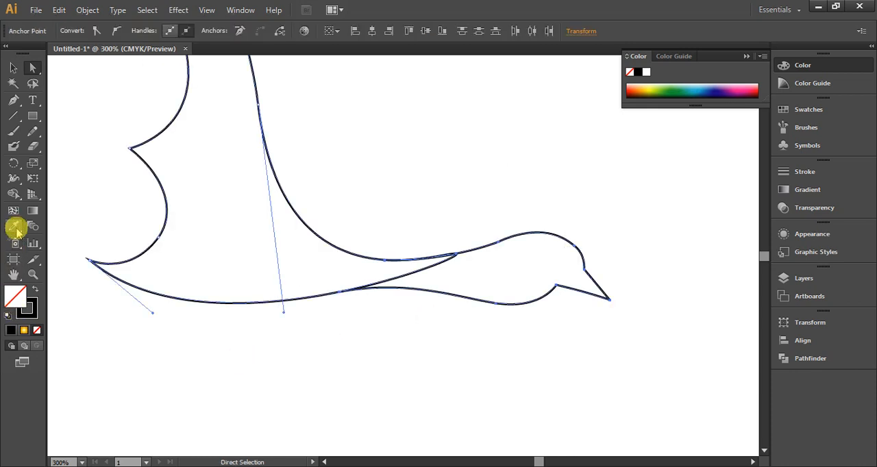
left_click(13, 194)
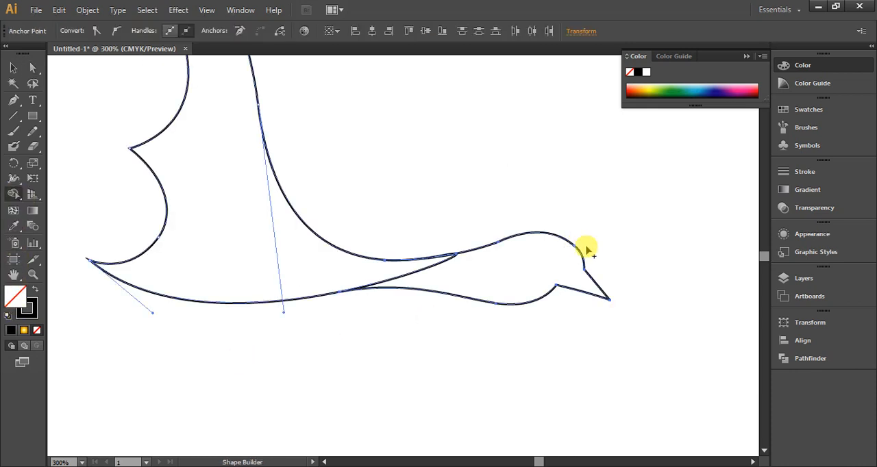
mouse_move(557, 267)
left_mouse_down()
mouse_move(378, 270)
mouse_move(404, 273)
left_mouse_up()
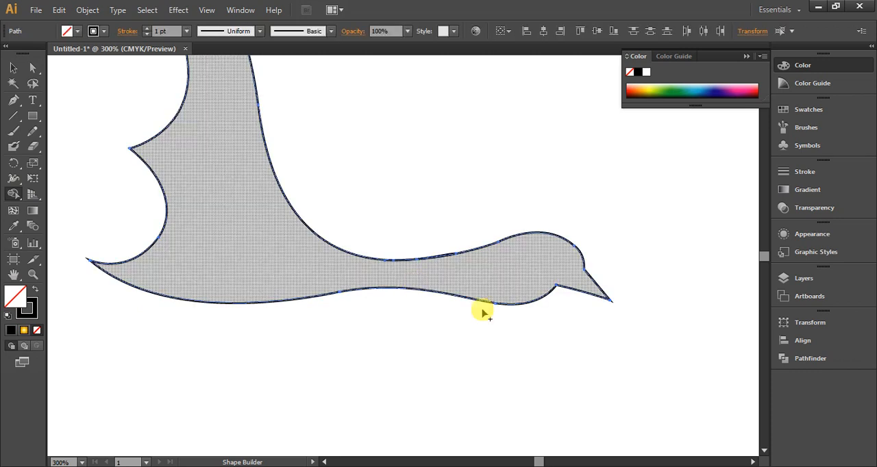
Delete the leftover sliver path along the upper edge of the neck
scroll(528, 321, "down", 2)
scroll(469, 278, "up", 5)
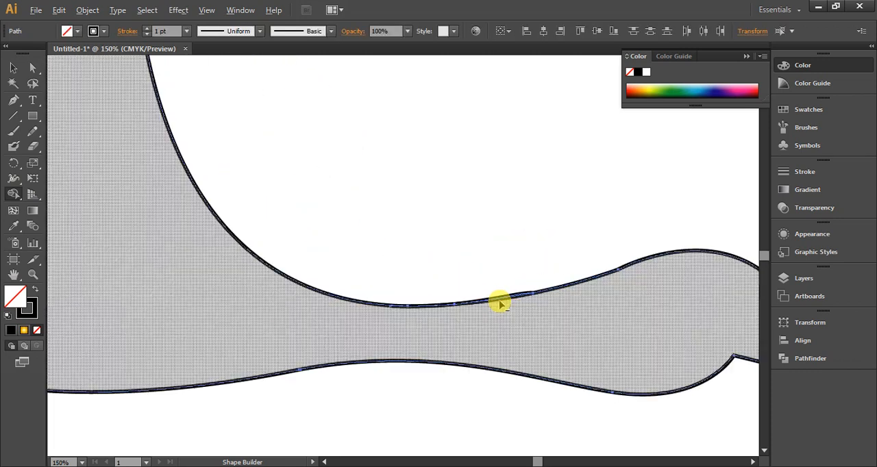
left_click(12, 65)
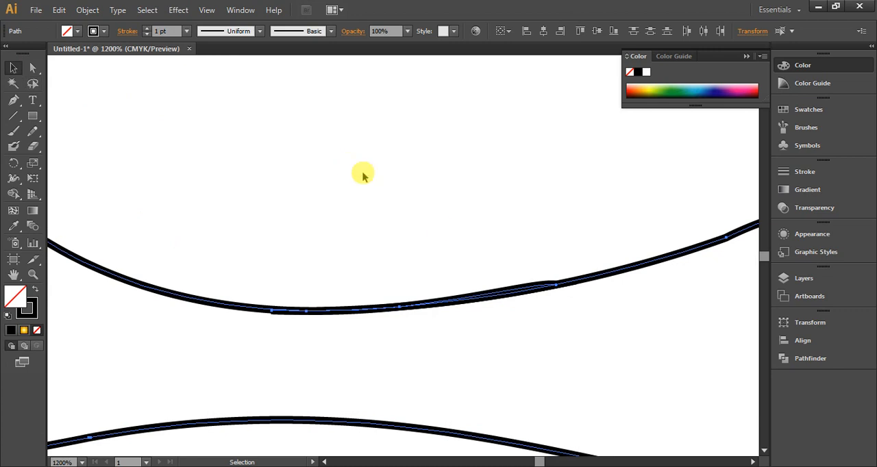
left_click(362, 174)
left_click(512, 288)
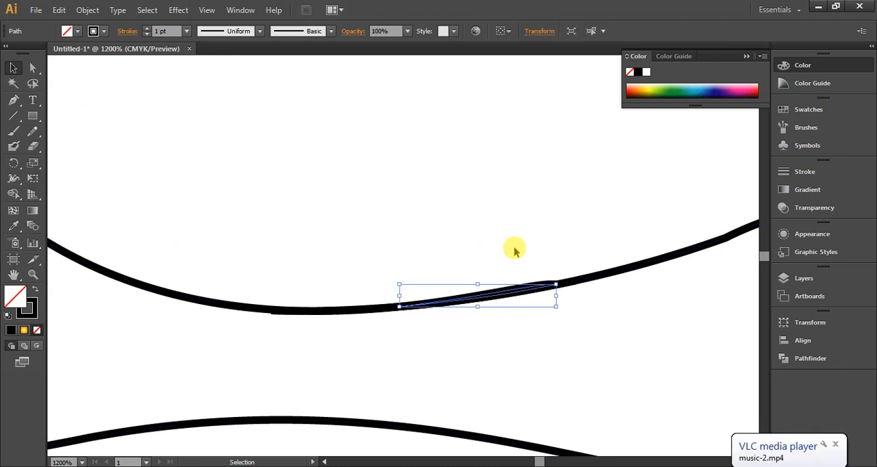
key("Delete")
Remove the bird outline's stroke and fill the shape with dark gray
scroll(515, 239, "down", 4)
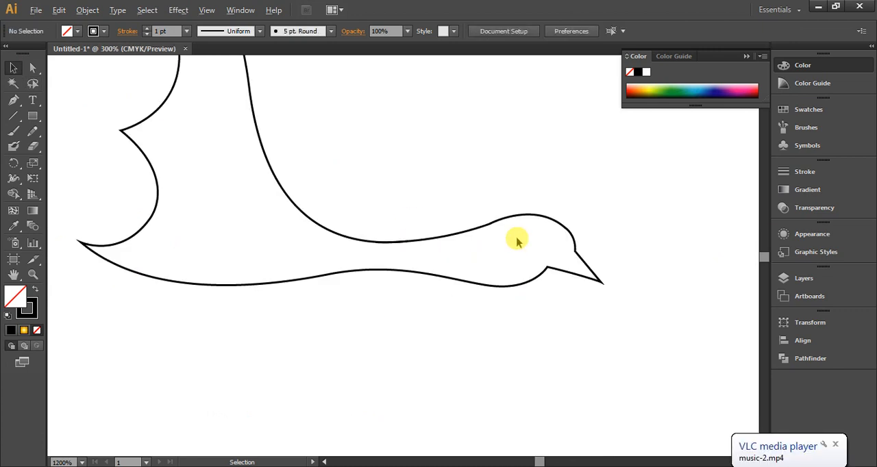
scroll(383, 356, "down", 1)
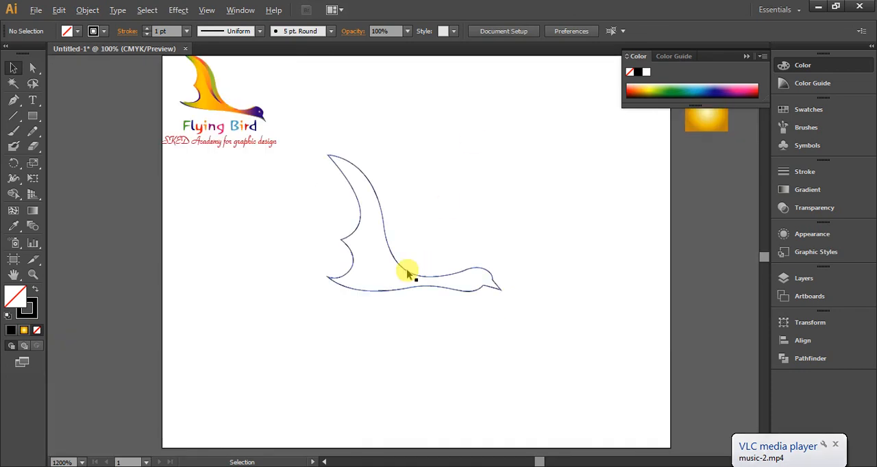
scroll(407, 269, "up", 1)
left_click(435, 175)
left_click_drag(436, 175, 373, 252)
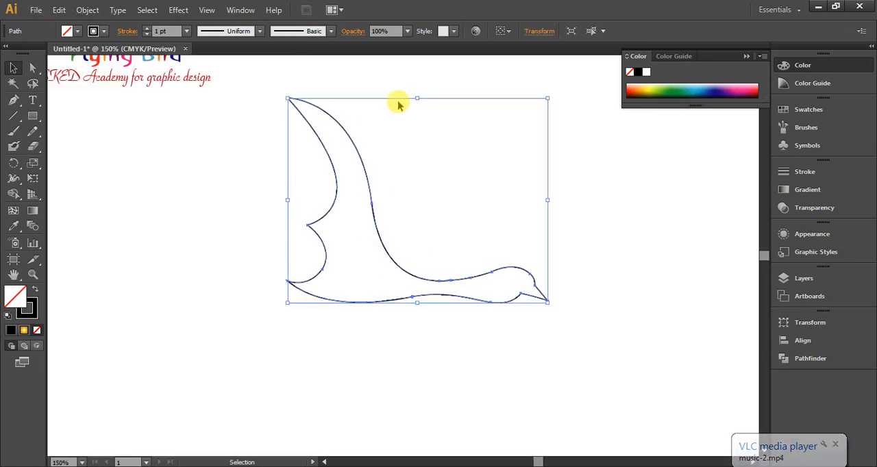
scroll(455, 260, "up", 3)
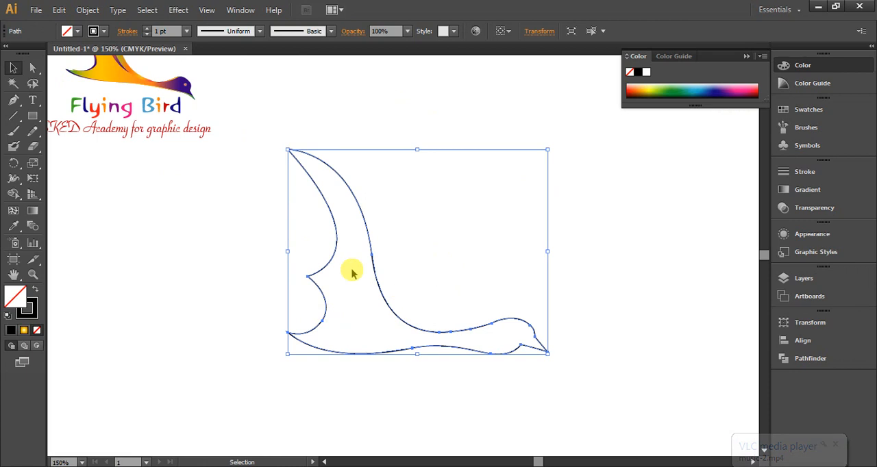
left_click(103, 32)
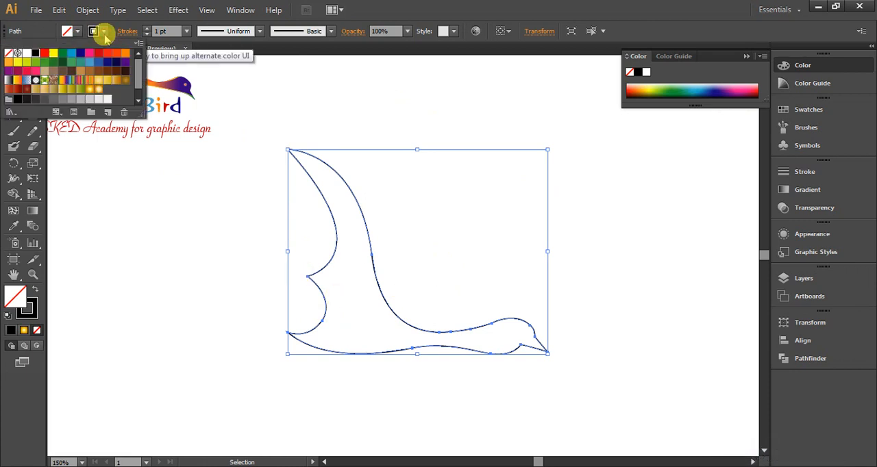
left_click(9, 53)
left_click(79, 32)
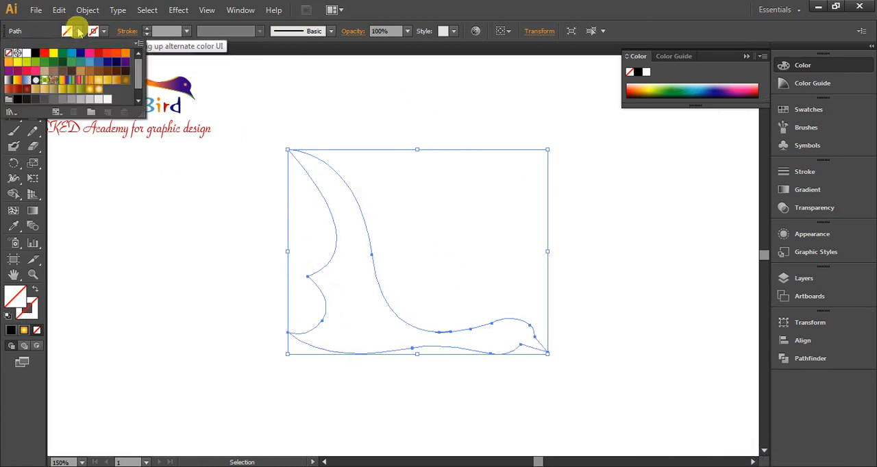
left_click(54, 100)
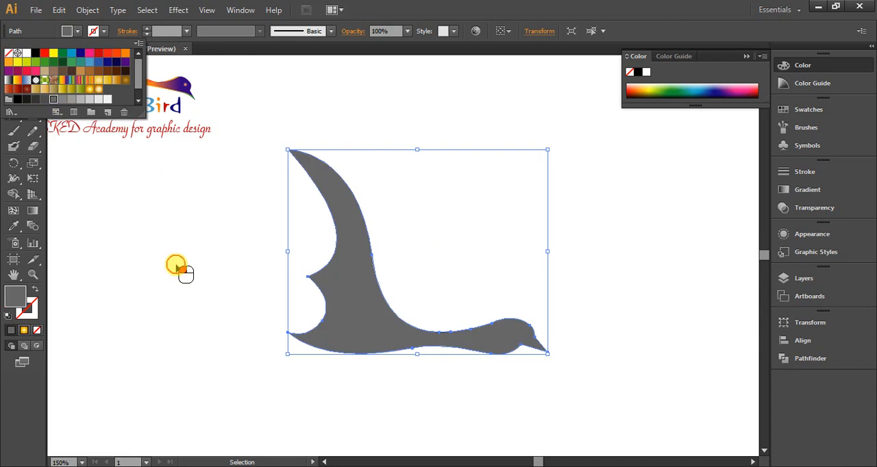
left_click(177, 267)
left_click(579, 257)
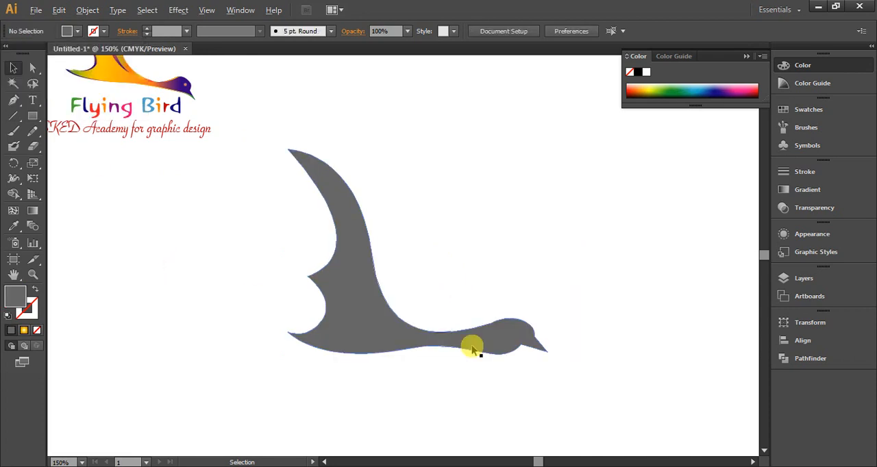
Shift the gray bird slightly down and delete the leftover black stroke fragment above its neck
scroll(472, 348, "up", 3)
left_click_drag(337, 318, 373, 301)
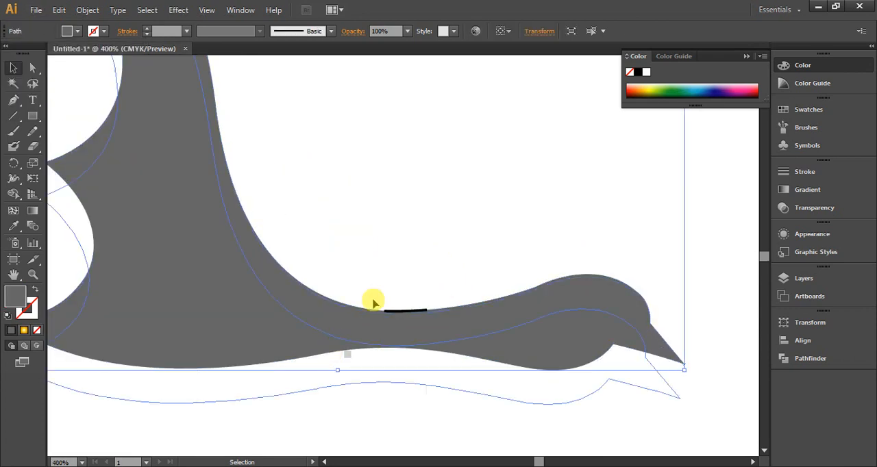
left_click(401, 264)
left_click(412, 312)
key("Delete")
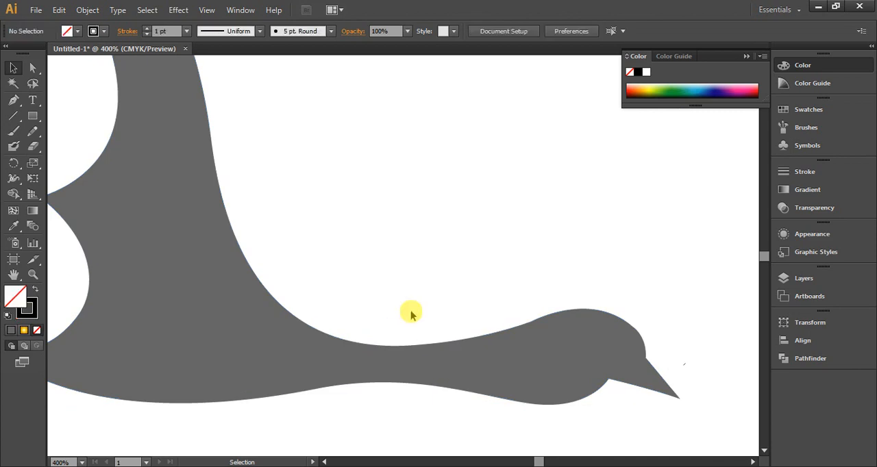
Duplicate the gray bird and place the copy to the right of the original
scroll(402, 279, "down", 1)
scroll(368, 252, "down", 1)
left_click(314, 268)
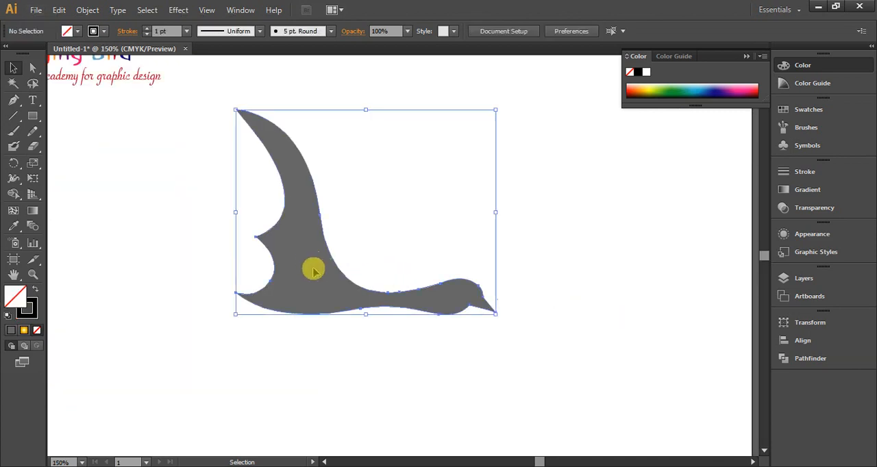
left_click_drag(362, 279, 617, 306)
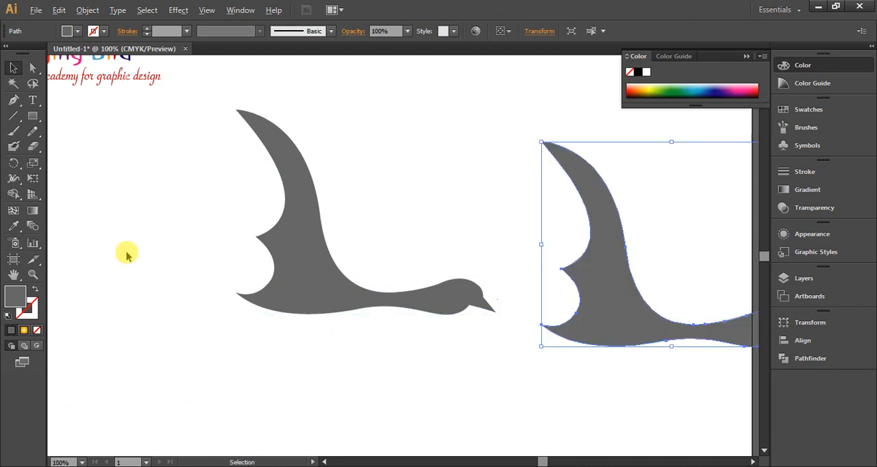
scroll(127, 253, "down", 1)
scroll(605, 326, "up", 1)
scroll(430, 287, "up", 1)
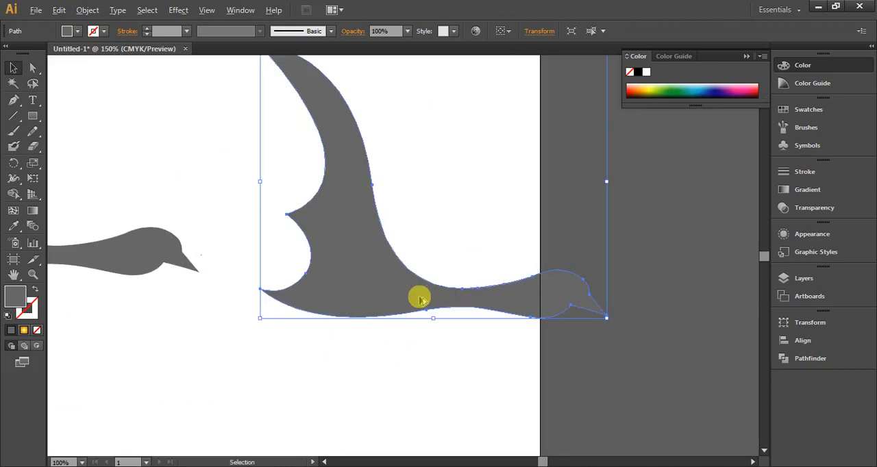
Move the anchor where the beak's lower edge meets the head slightly toward the beak tip to shorten the beak
scroll(153, 265, "up", 1)
scroll(182, 241, "up", 1)
left_click(182, 241)
left_click(33, 70)
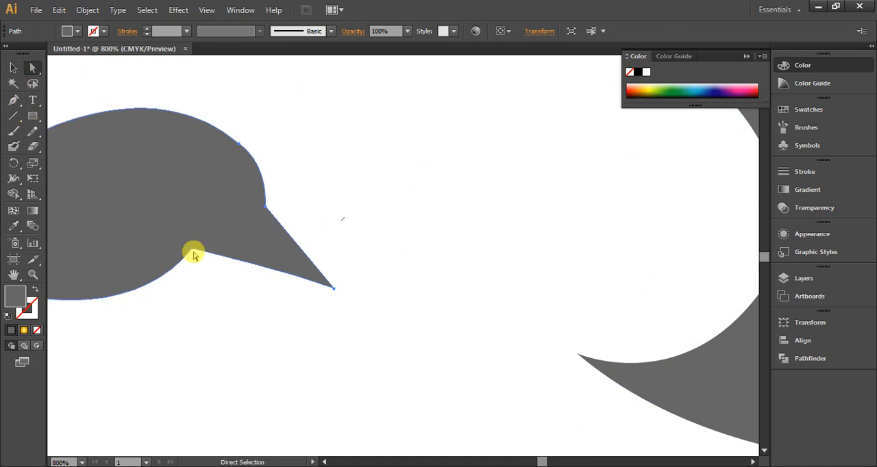
left_click_drag(192, 251, 221, 257)
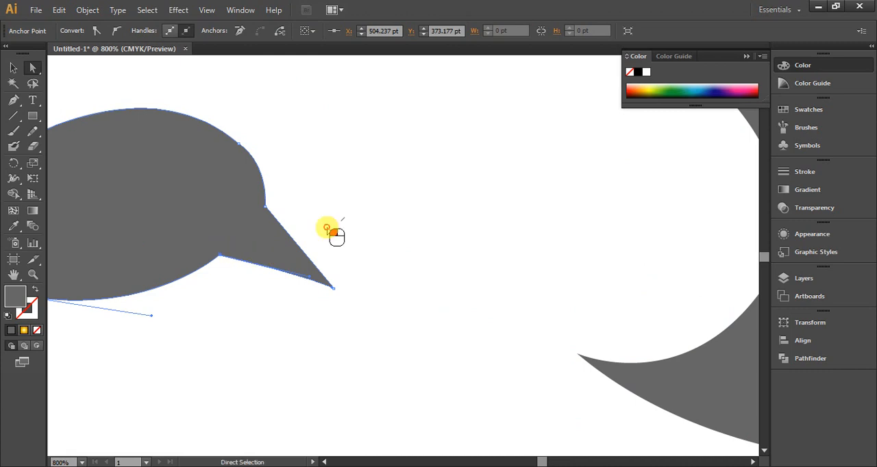
left_click(328, 231)
Delete the old bird copy and place a fresh duplicate of the reshaped bird to the right of the original
scroll(330, 241, "down", 4)
left_click(543, 259)
key("Delete")
left_click(224, 241)
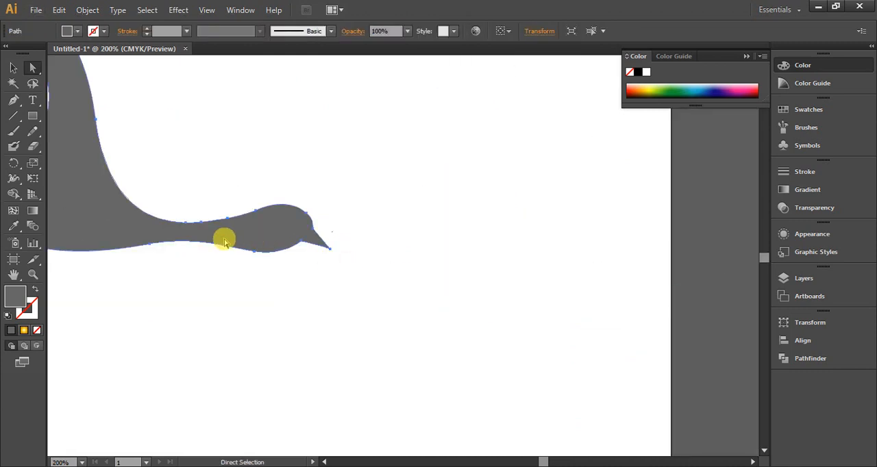
left_click(13, 67)
left_click_drag(94, 167, 503, 280)
left_click(544, 251)
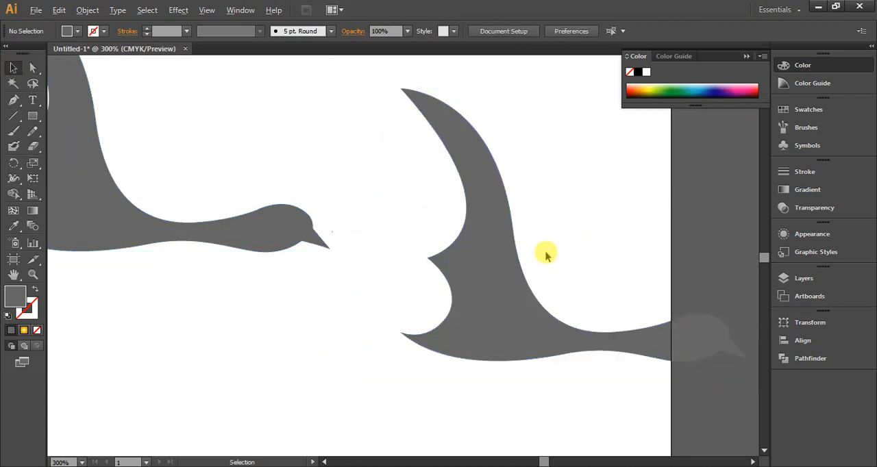
Duplicate the right-hand bird with a slight offset over itself and apply Minus Front to leave only thin edge slivers
scroll(535, 251, "up", 1)
left_click_drag(430, 264, 336, 262)
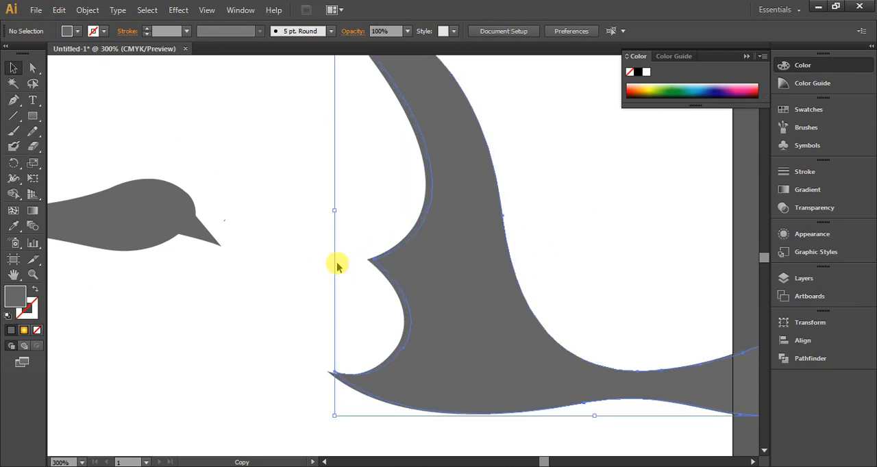
scroll(336, 262, "down", 2)
left_click(487, 257)
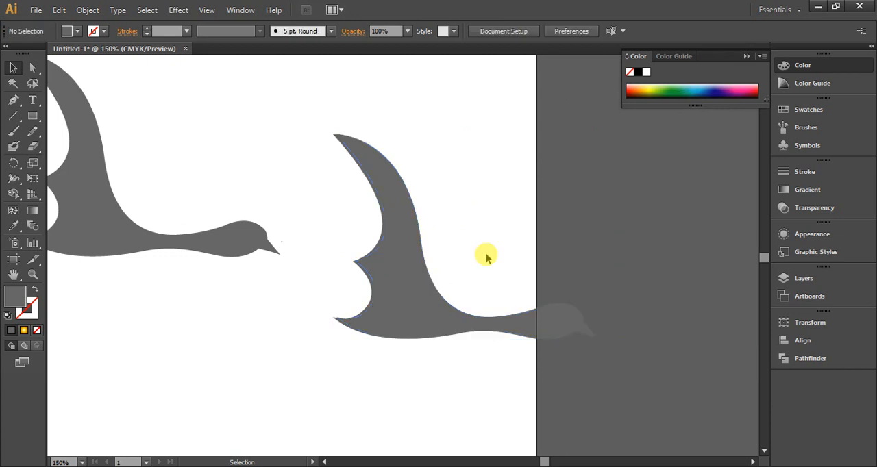
left_click(424, 300)
left_click(805, 362)
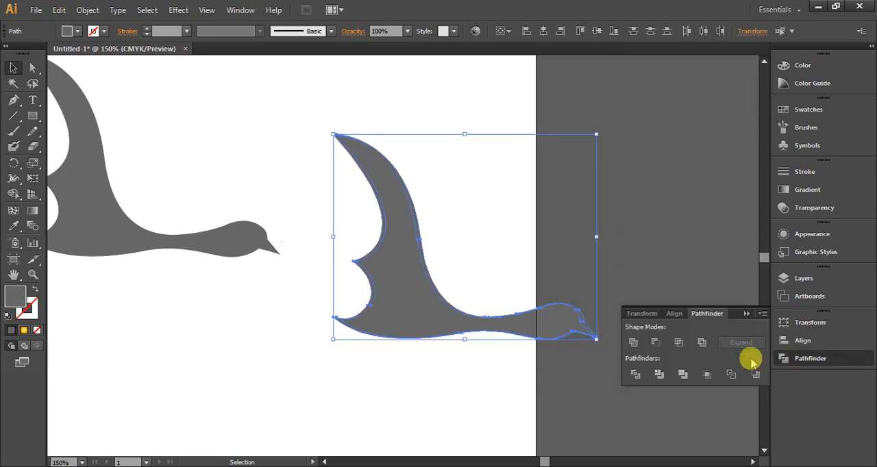
left_click(653, 345)
Fill the group of thin edge slivers with light gray
left_click(491, 226)
left_click_drag(498, 225, 350, 386)
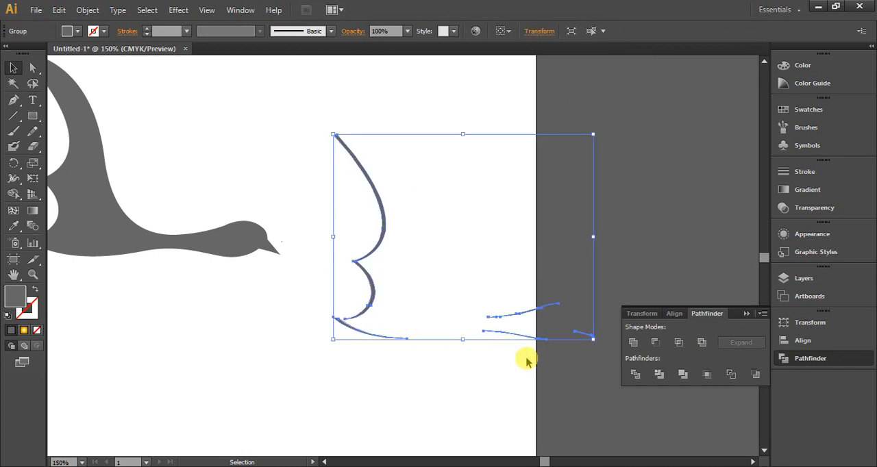
scroll(528, 362, "down", 2)
scroll(294, 272, "up", 1)
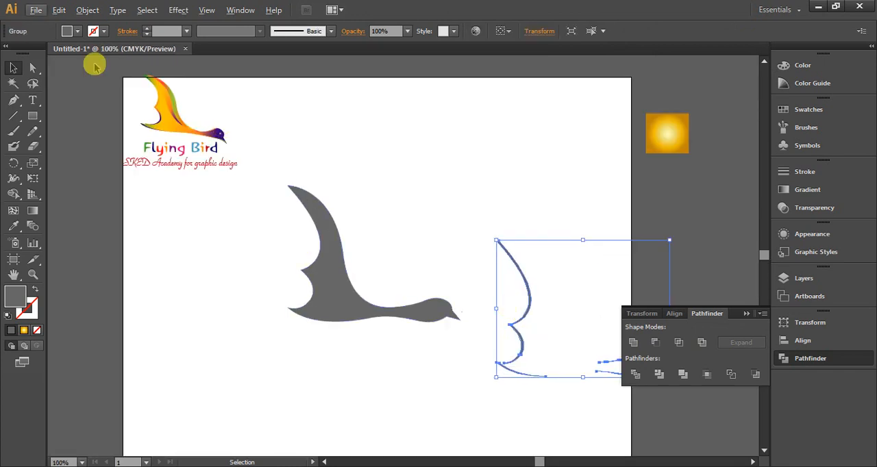
left_click(76, 31)
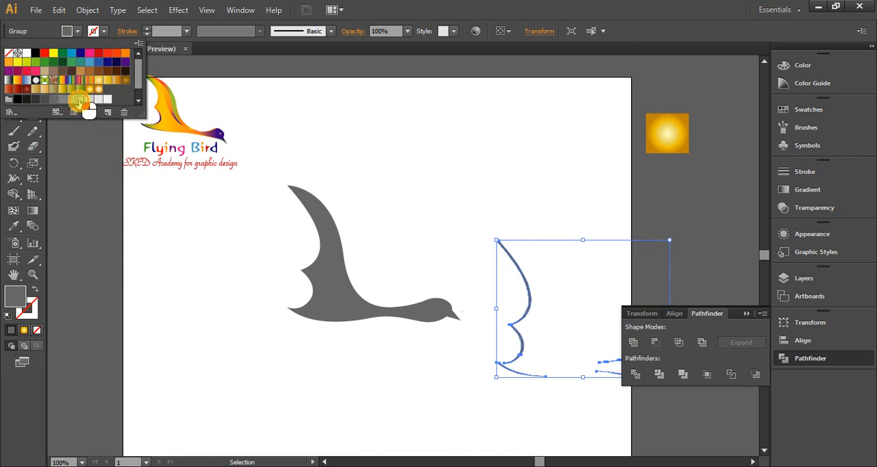
left_click(89, 99)
left_click(196, 270)
Copy the light gray slivers onto the original bird and align them with the wing tip and rear wing edge
left_click(535, 293)
left_click_drag(529, 293, 323, 249)
scroll(285, 216, "up", 2)
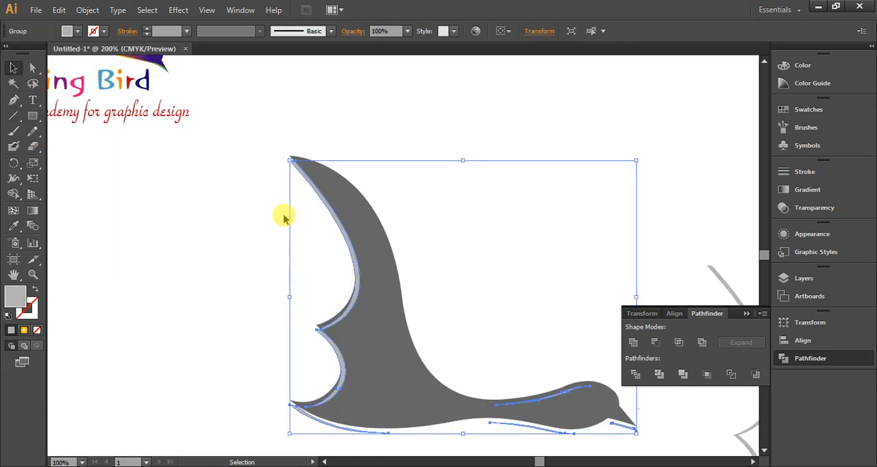
scroll(285, 215, "up", 3)
left_click_drag(318, 146, 320, 128)
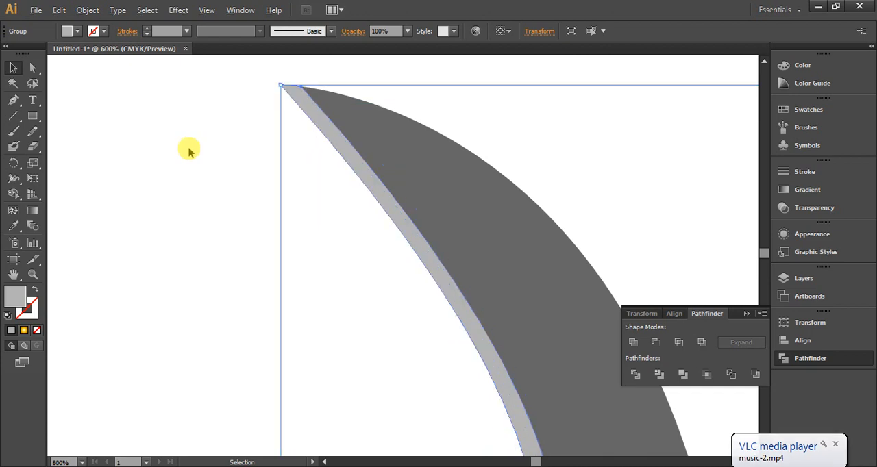
Delete the spare sliver group to the right of the original bird
scroll(329, 125, "down", 3)
scroll(357, 126, "down", 1)
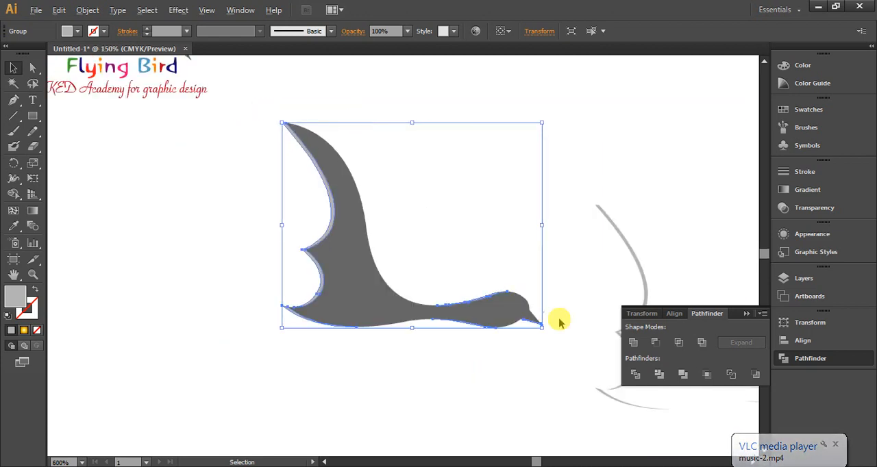
scroll(343, 284, "up", 1)
scroll(340, 286, "down", 1)
left_click_drag(542, 205, 574, 270)
key("Delete")
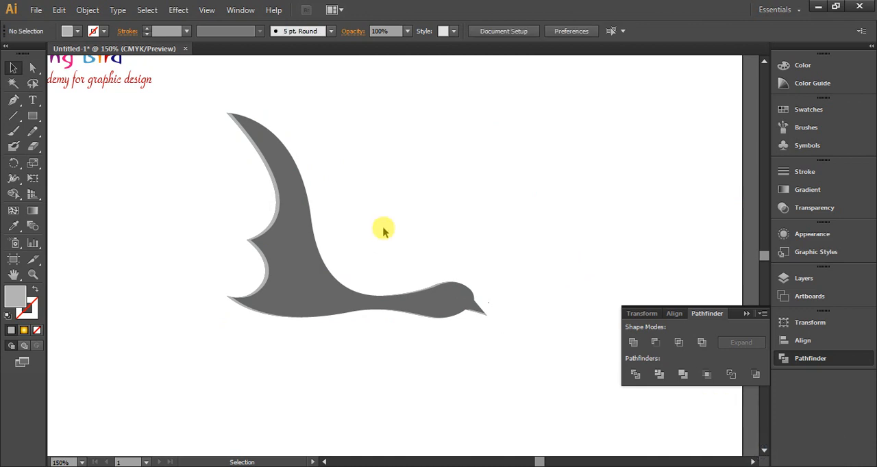
Start a Pen path at the wing tip and curve it down through the middle of the wing
scroll(343, 230, "up", 1)
scroll(220, 120, "up", 2)
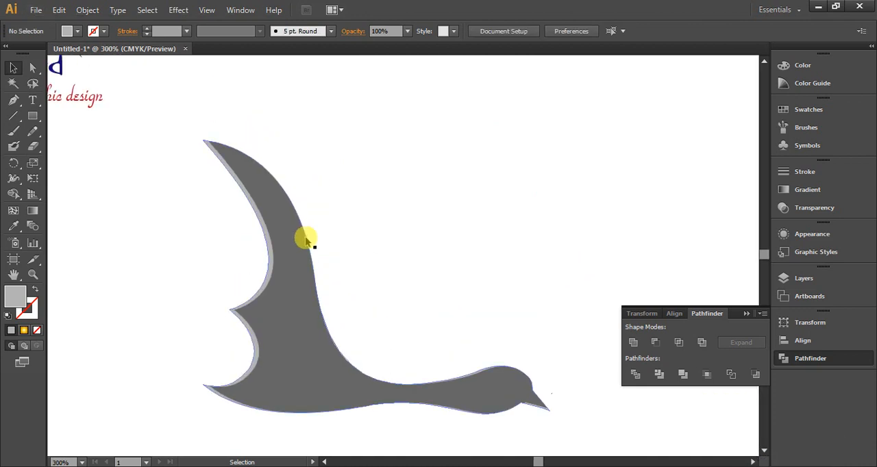
scroll(305, 240, "up", 1)
left_click(14, 100)
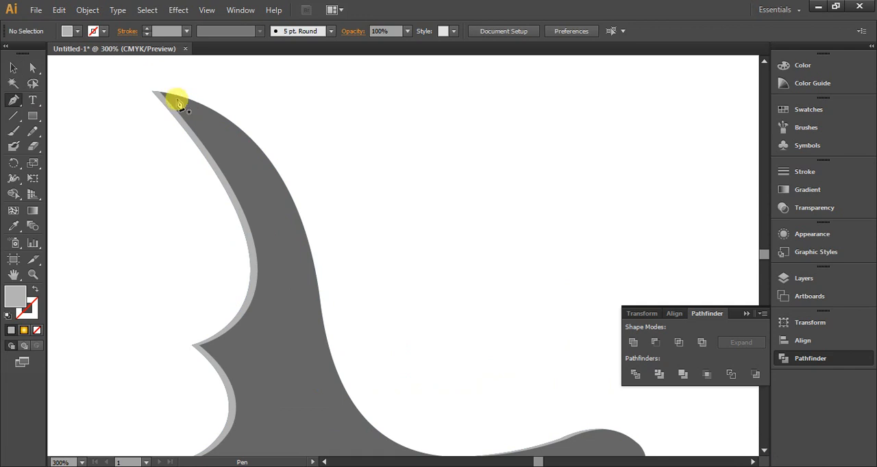
left_click(152, 91)
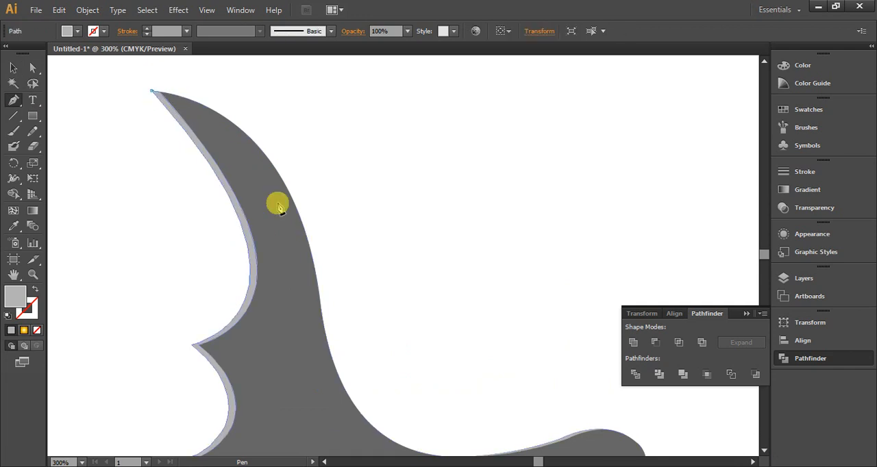
left_click_drag(283, 302, 300, 436)
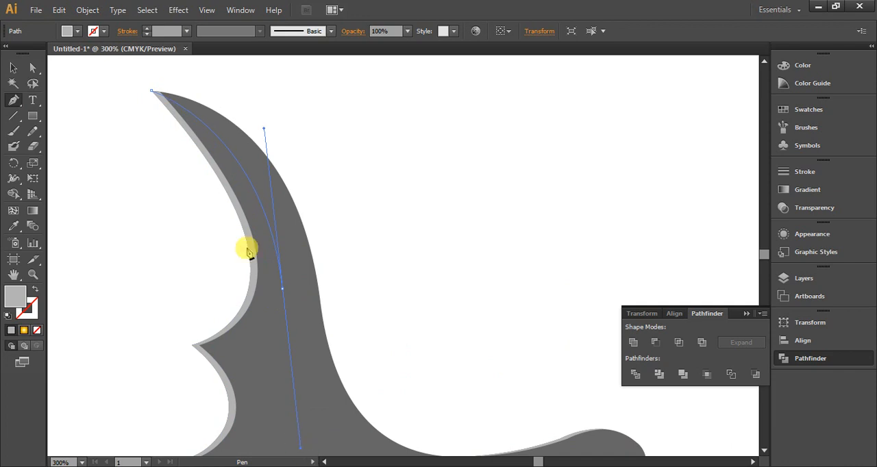
scroll(227, 123, "down", 1)
scroll(287, 312, "up", 1)
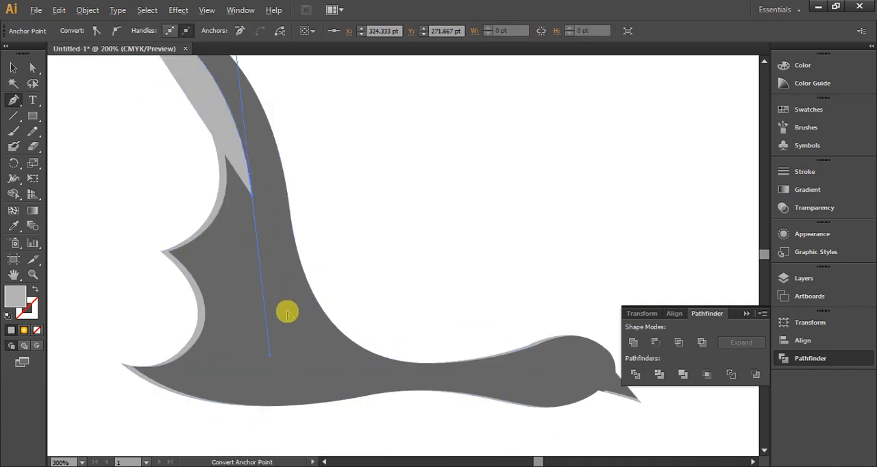
key("alt")
left_click_drag(317, 304, 338, 334)
key("ctrl+z")
key("ctrl+z")
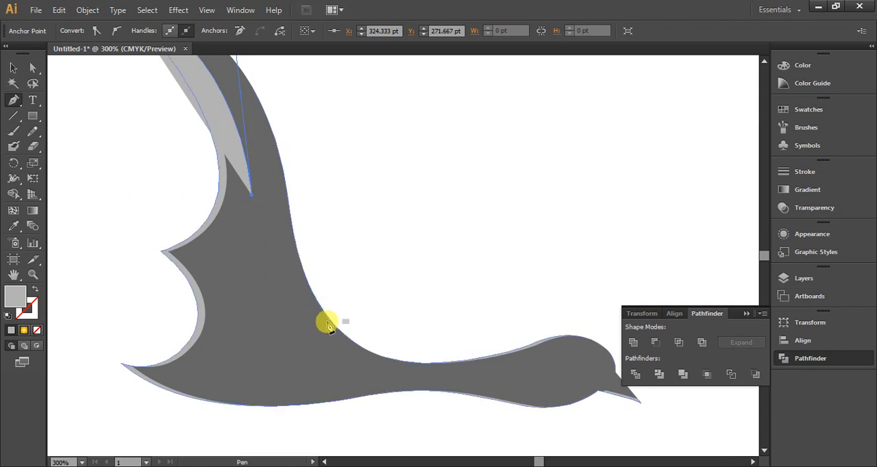
Curve the path to the wing's front edge near the neck and close it around the outside of the wing at the tip
left_click_drag(328, 319, 385, 352)
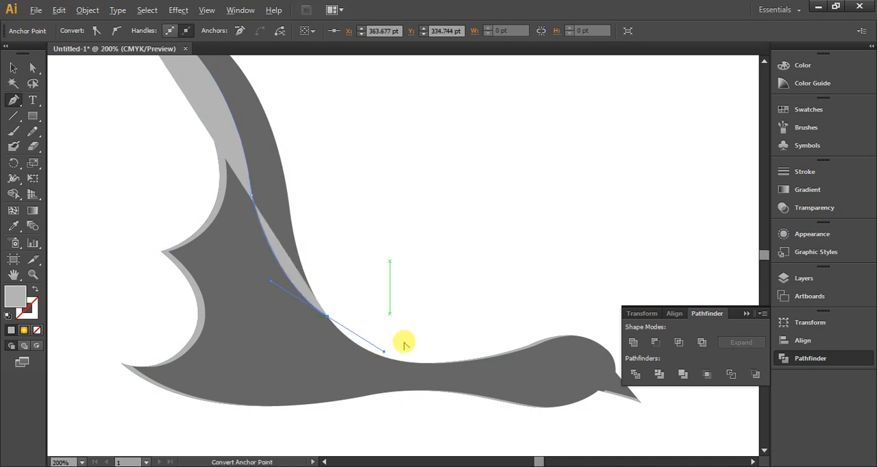
scroll(404, 342, "down", 1)
left_click_drag(393, 278, 388, 237)
left_click(382, 204)
left_click(361, 137)
left_click(334, 108)
left_click(304, 91)
left_click(260, 83)
left_click_drag(239, 88, 236, 90)
left_click(218, 99)
left_click(216, 112)
Select the closed pen shape together with the dark gray bird and duplicate both to the right
left_click(13, 68)
left_click(429, 221)
left_click_drag(418, 233, 372, 274)
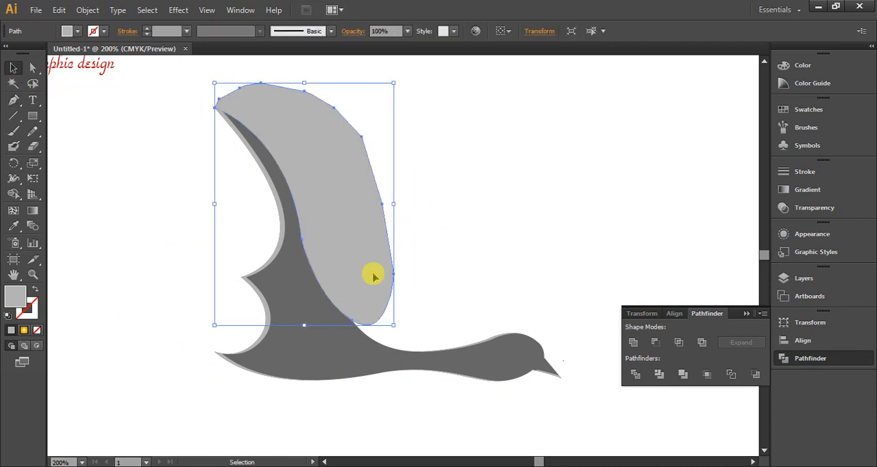
left_click(340, 344, "shift")
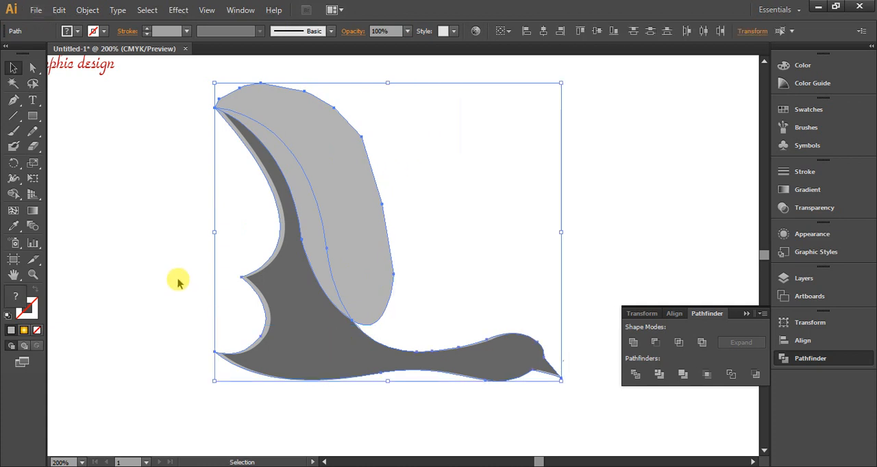
key("ctrl+minus")
key("ctrl+minus")
left_click_drag(249, 301, 475, 297)
Intersect the duplicated pen shape and bird to leave only the curved strip along the wing's front edge
left_click(543, 233)
left_click_drag(543, 235, 442, 274)
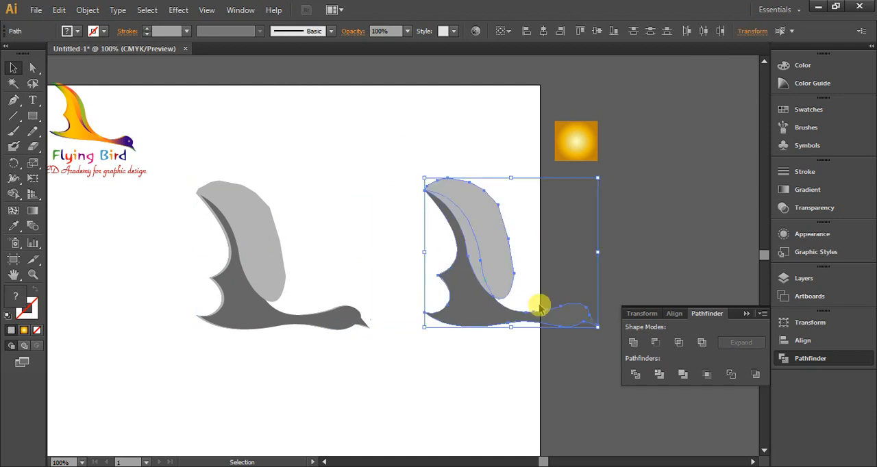
left_click(678, 343)
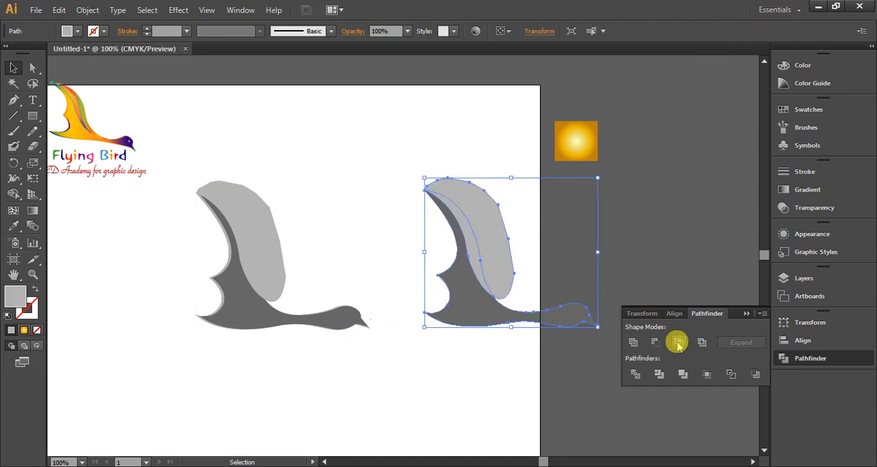
left_click(466, 342)
Delete the light gray pen shape covering the original bird's wing
scroll(186, 190, "up", 2)
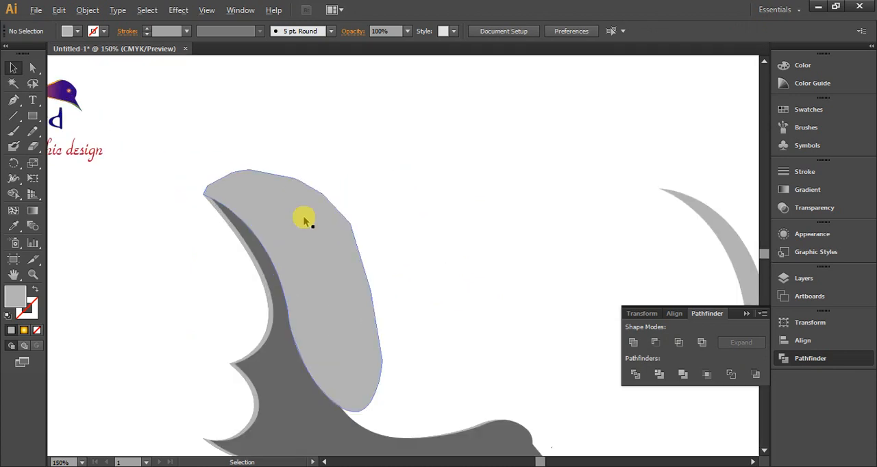
left_click(318, 226)
key("Delete")
Move the light gray curved strip onto the original bird and align it with the wing tip and front edge
left_click_drag(712, 227, 341, 216)
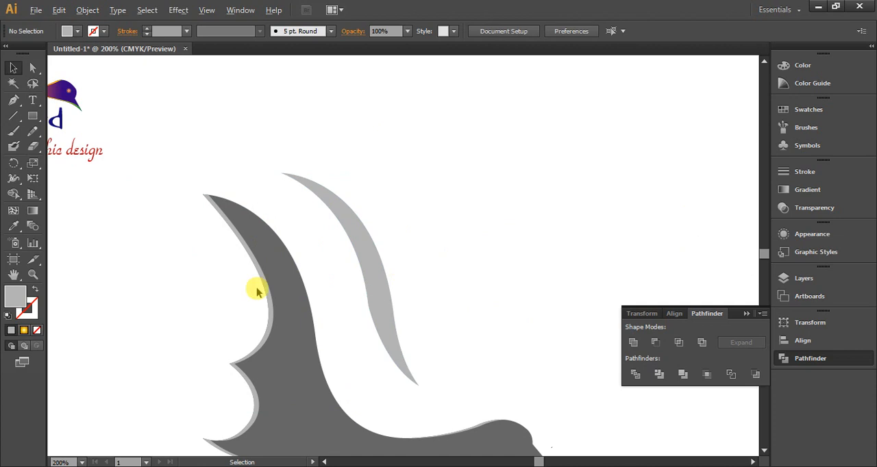
scroll(309, 289, "up", 1)
left_click_drag(407, 198, 292, 232)
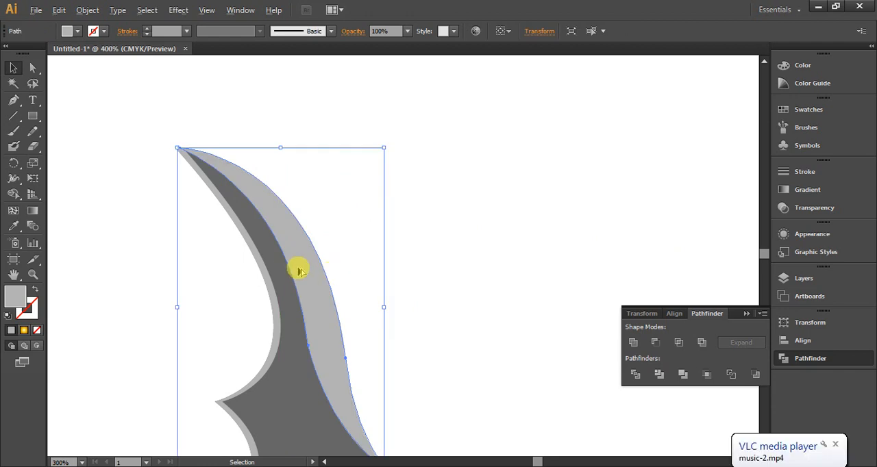
scroll(298, 262, "up", 2)
scroll(297, 262, "down", 4)
scroll(312, 165, "down", 1)
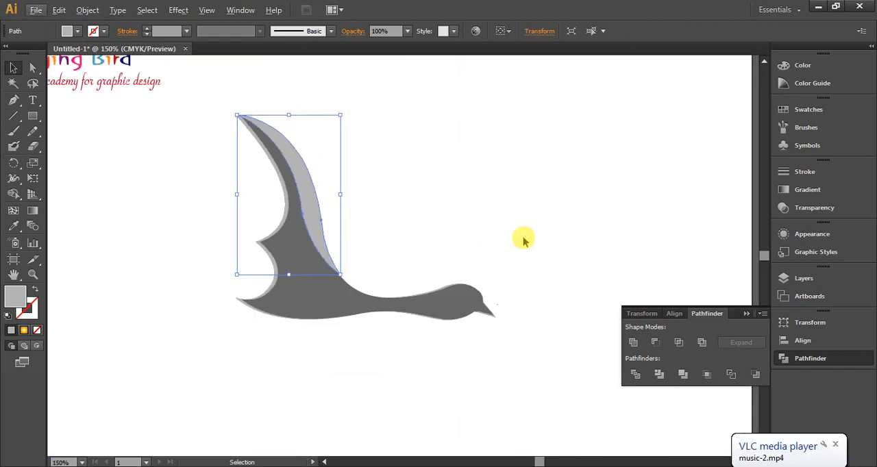
left_click(526, 242)
Duplicate the dark gray bird body without its highlights and position the copy above and to the right of the original
scroll(369, 333, "down", 1)
scroll(352, 329, "up", 1)
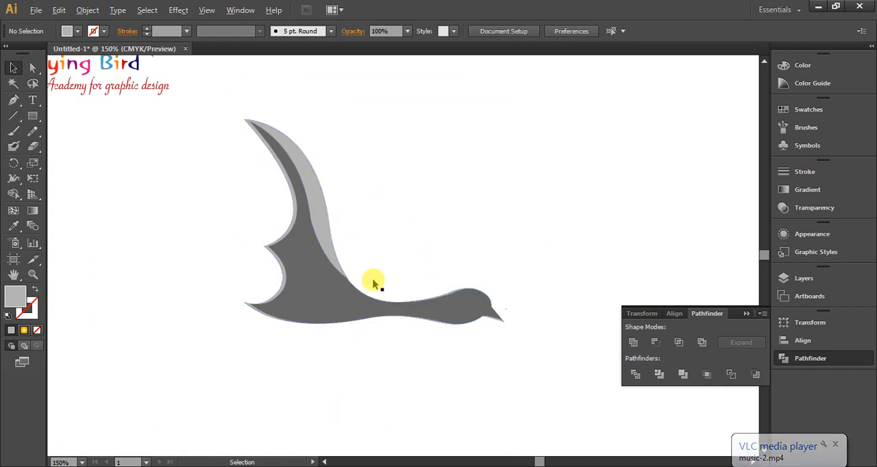
left_click(333, 299)
left_click_drag(330, 319, 587, 244)
scroll(180, 248, "down", 1)
scroll(495, 232, "up", 1)
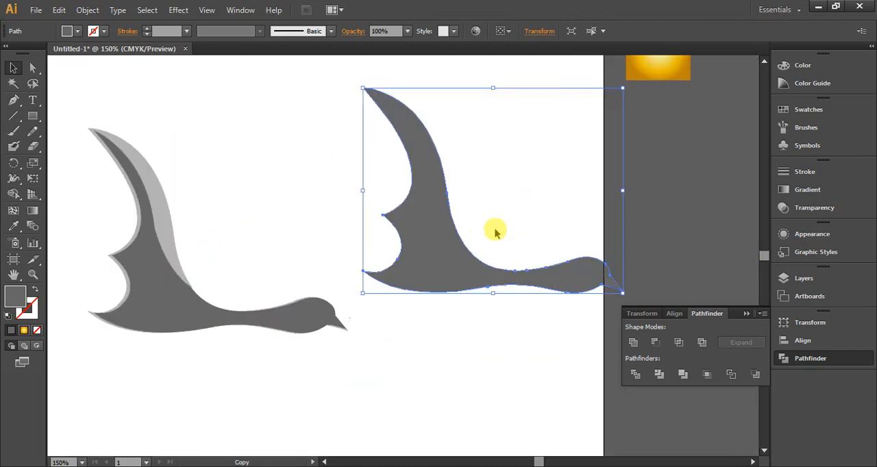
left_click_drag(465, 267, 362, 245)
left_click(545, 194)
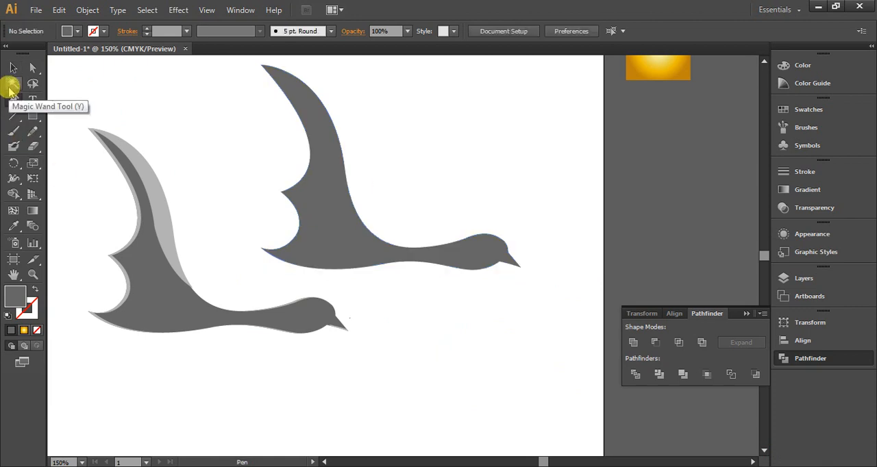
Give the bird copy a black 1 pt stroke and remove its fill so only the outline remains
left_click(15, 67)
left_click_drag(461, 151, 264, 175)
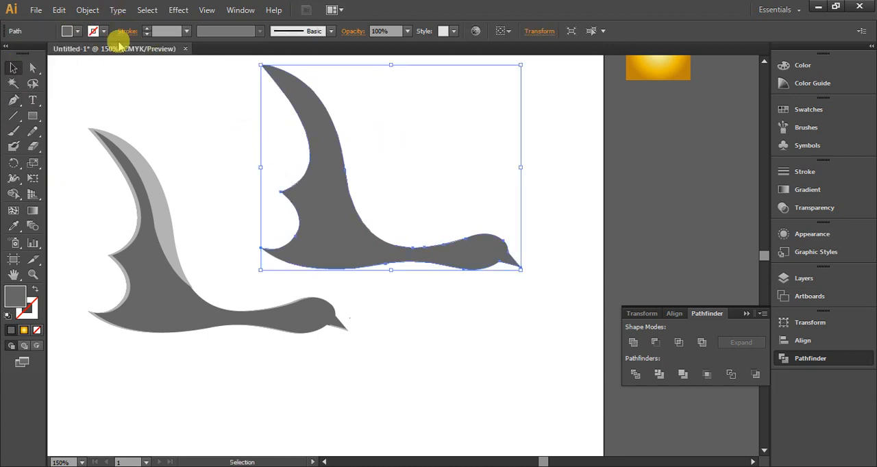
left_click(95, 31)
left_click(35, 54)
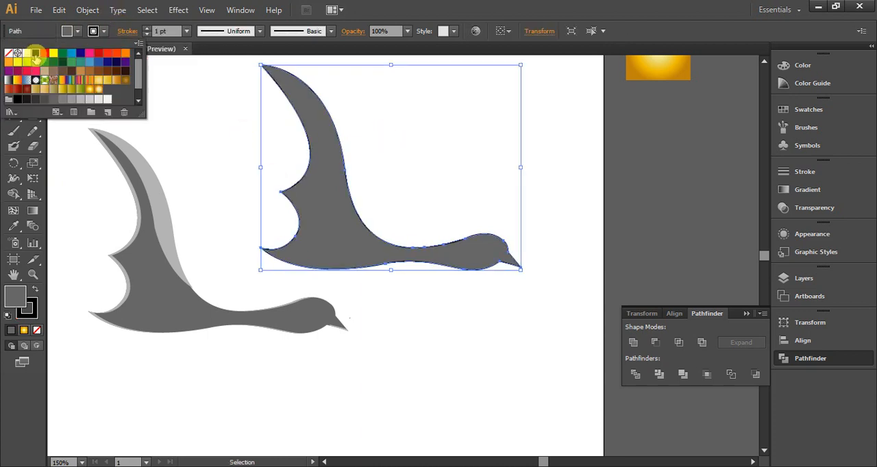
left_click(531, 160)
left_click(80, 32)
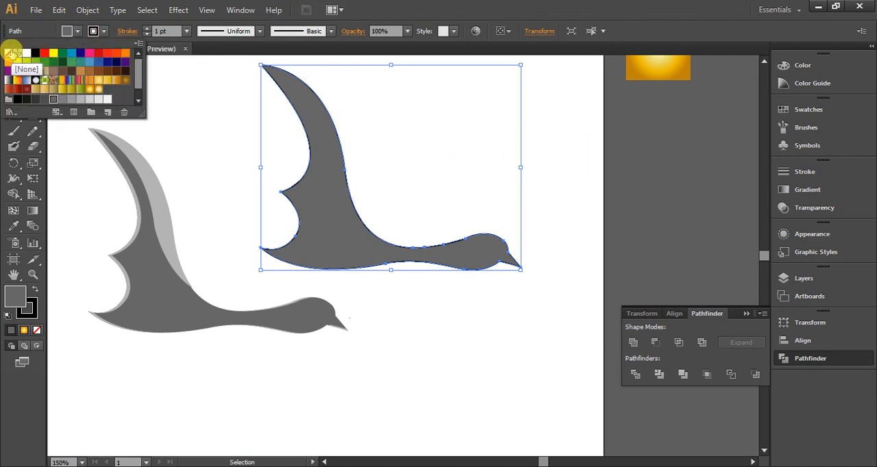
left_click(9, 52)
left_click(547, 158)
left_click(32, 67)
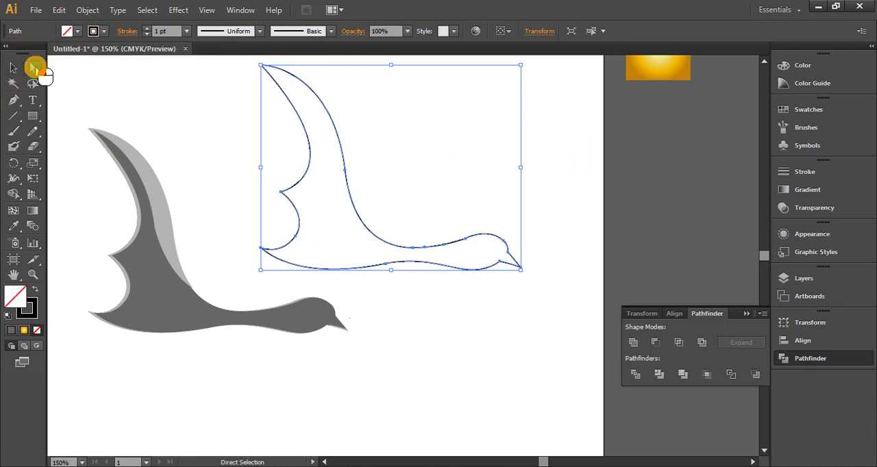
Delete the anchor points forming the beak and head of the outlined bird copy with the Pen tool
left_click(16, 100)
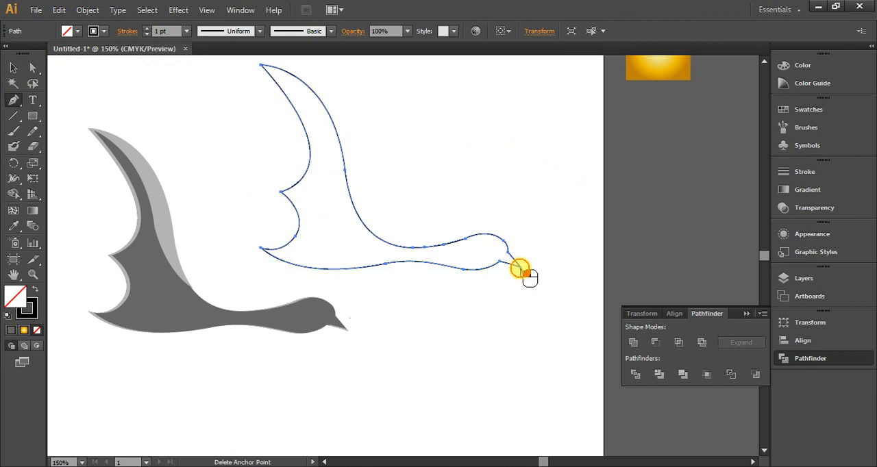
left_click(524, 272)
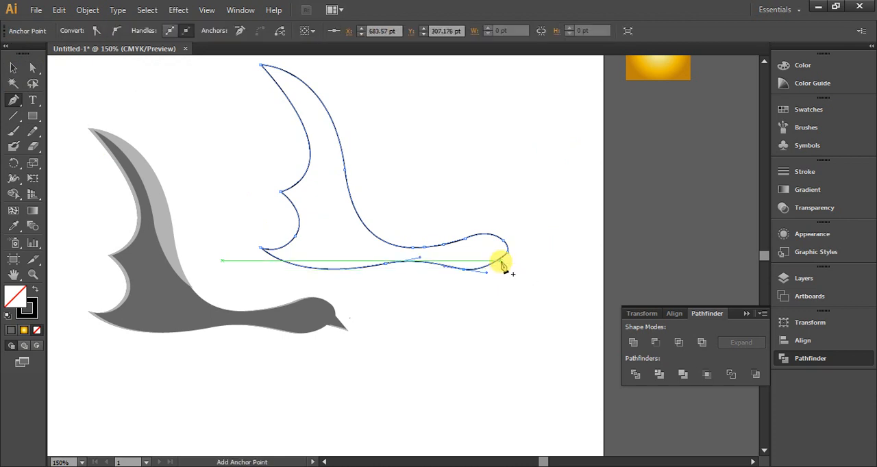
left_click(504, 248)
left_click_drag(501, 241, 466, 274)
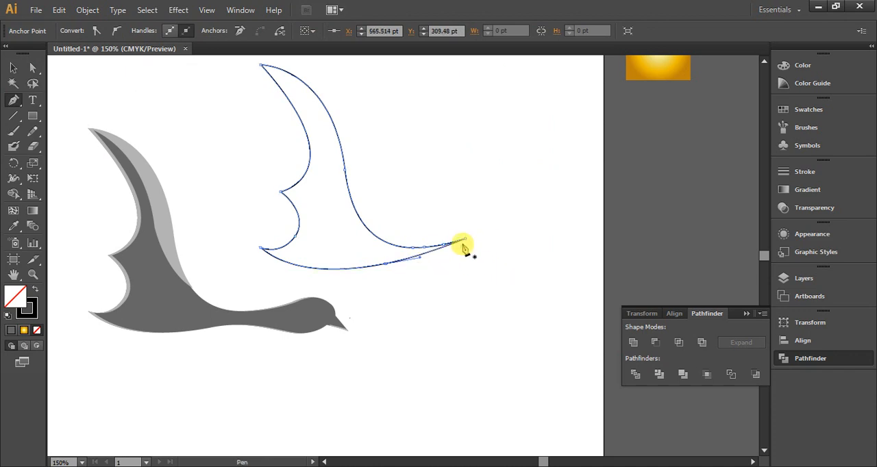
key("ctrl+z")
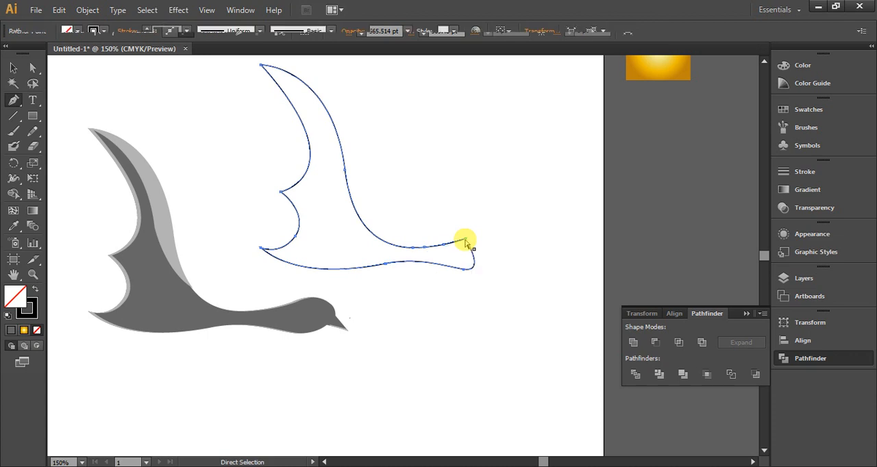
left_click(465, 240)
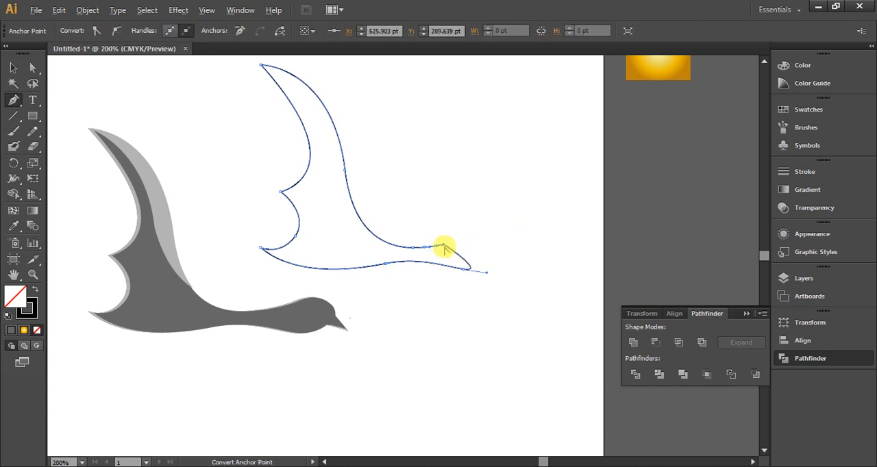
scroll(444, 247, "up", 3)
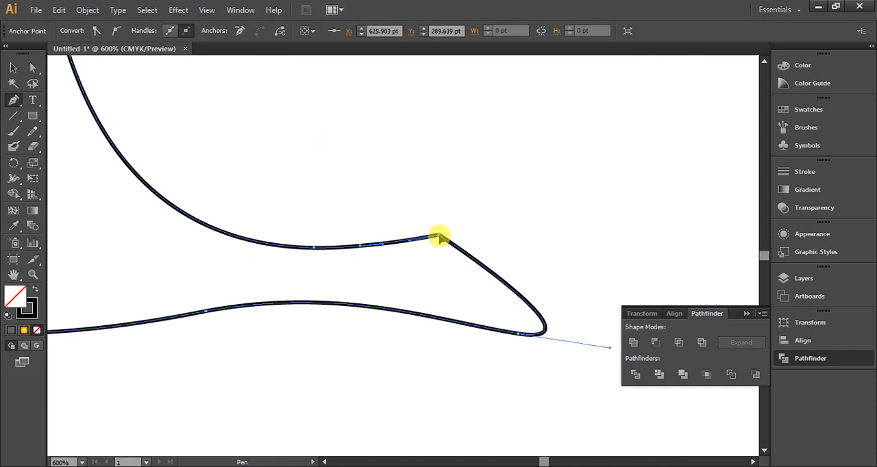
left_click(440, 242, "ctrl")
key("alt+Tab")
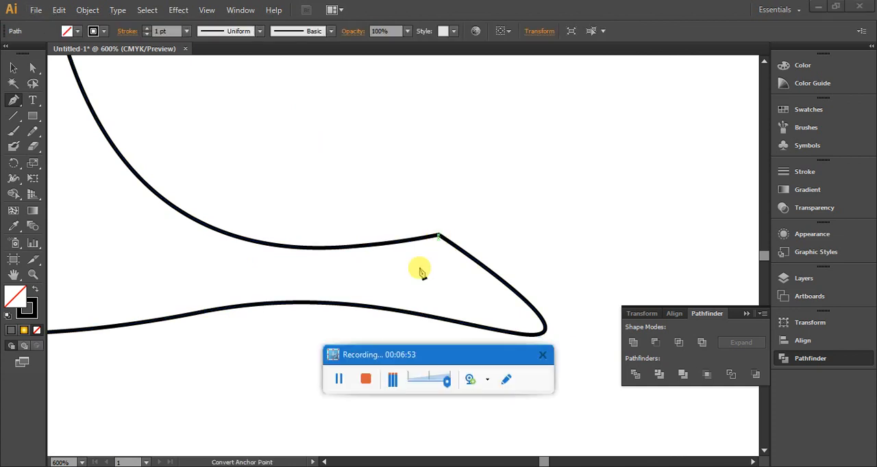
left_click(341, 381)
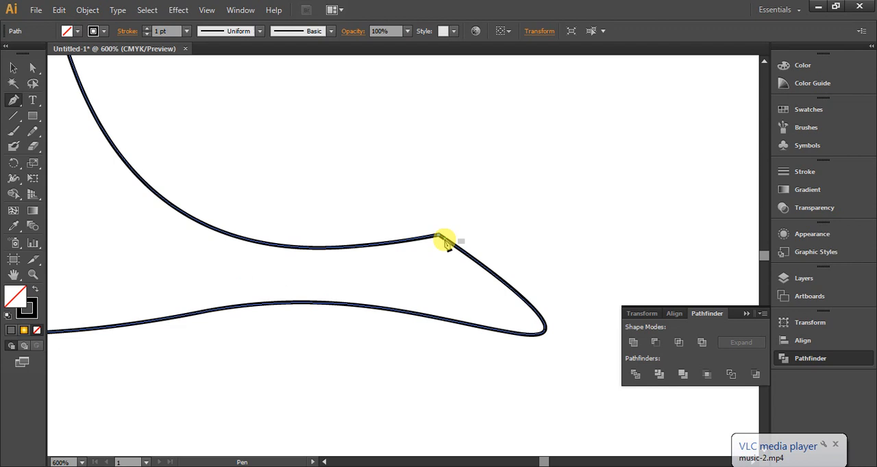
left_click(19, 71)
left_click_drag(419, 185, 397, 265)
left_click(13, 100)
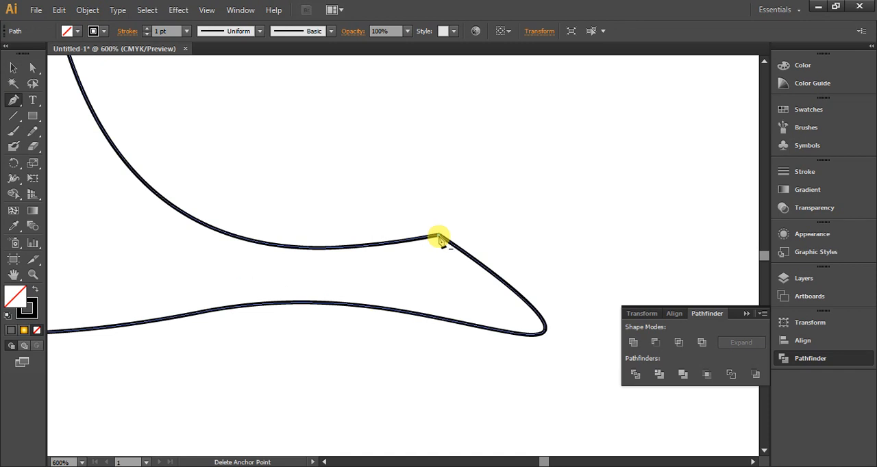
left_click(438, 236)
key("ctrl+z")
key("ctrl+z")
left_click(23, 101)
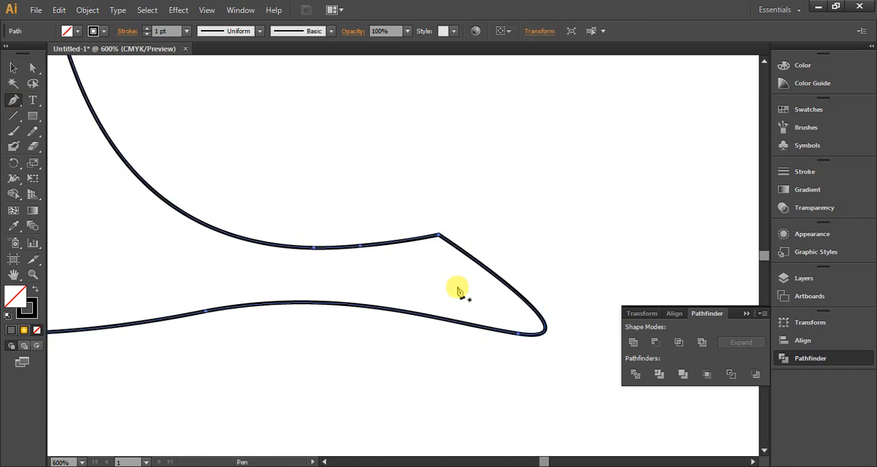
Move the corner anchor point on the upper edge of the outlined copy's neck slightly downward
left_click(32, 67)
left_click(439, 238)
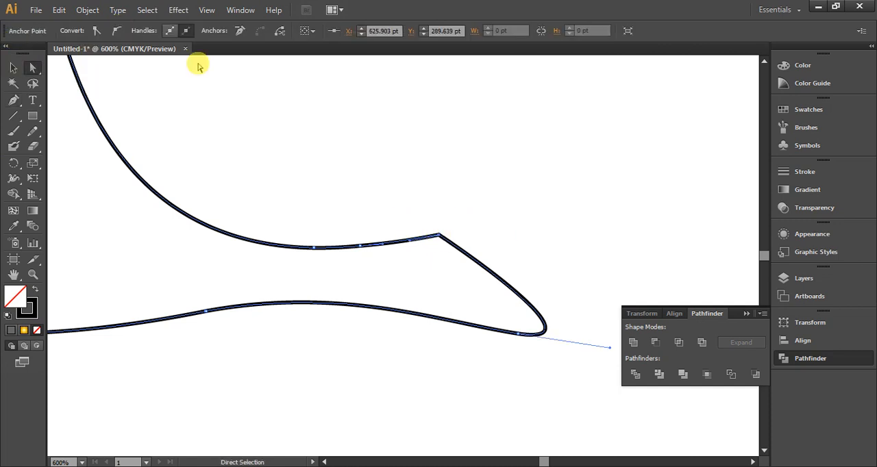
left_click(459, 185)
left_click(440, 238)
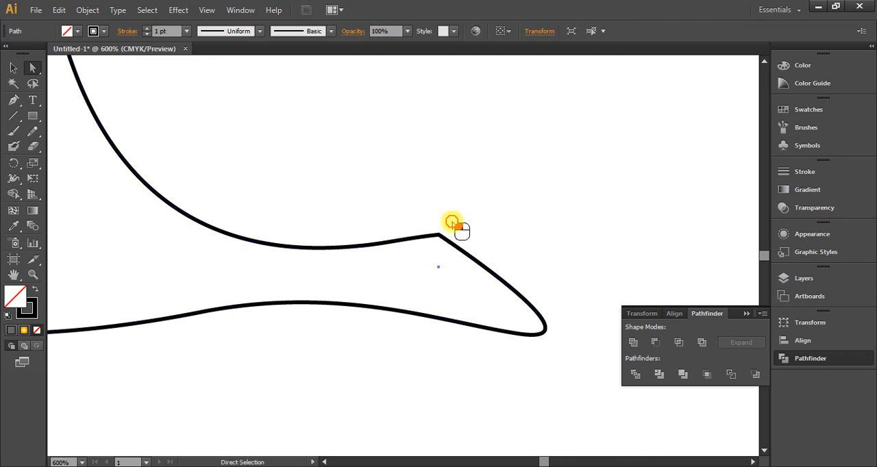
left_click(437, 240)
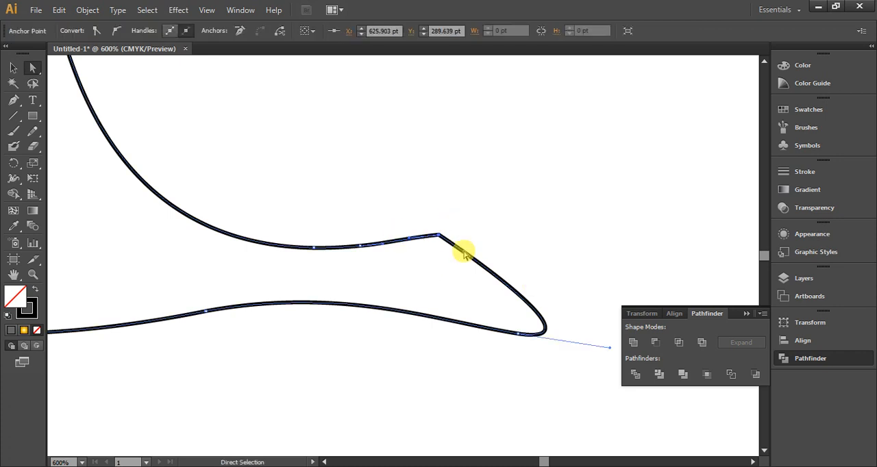
left_click_drag(439, 238, 449, 275)
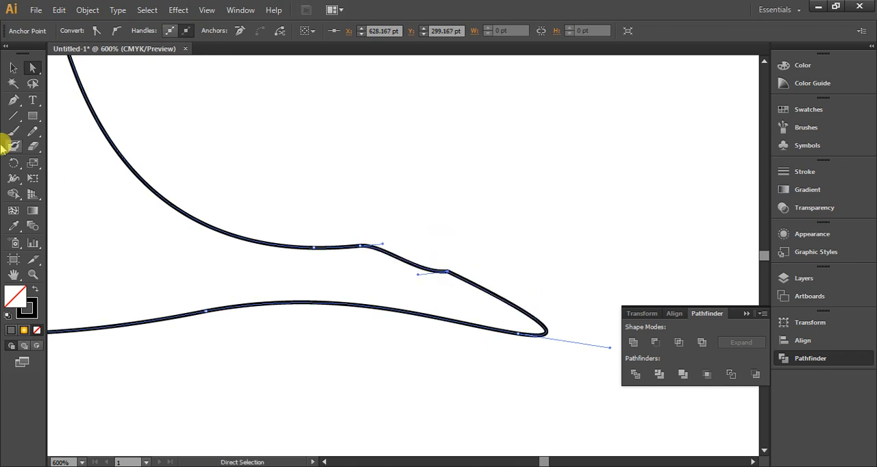
Delete the extra anchor points along the neck's upper edge so the outline tapers smoothly to the tip
left_click(14, 101)
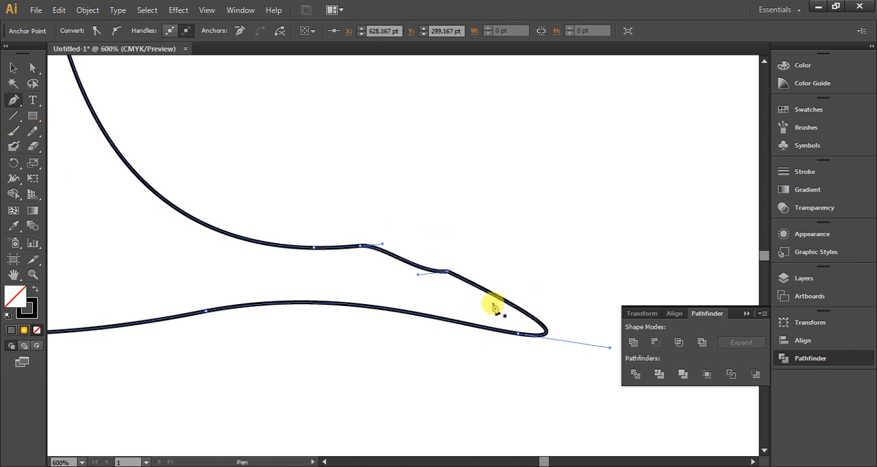
left_click(448, 275)
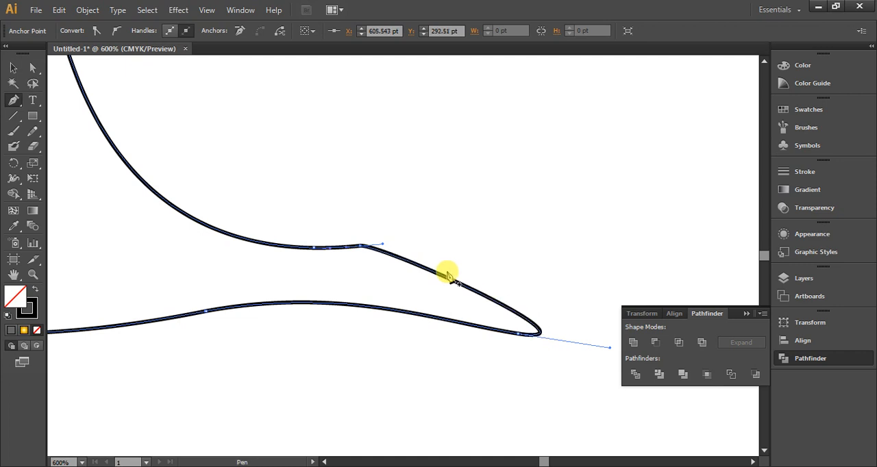
left_click(363, 248)
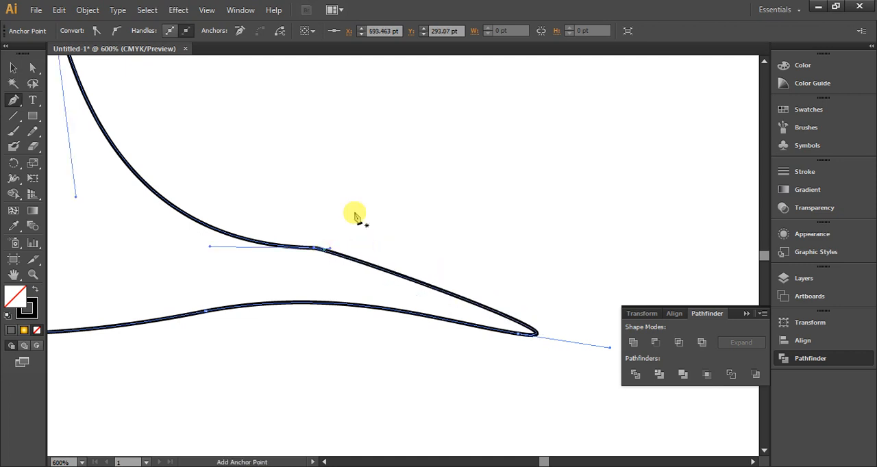
left_click(537, 207)
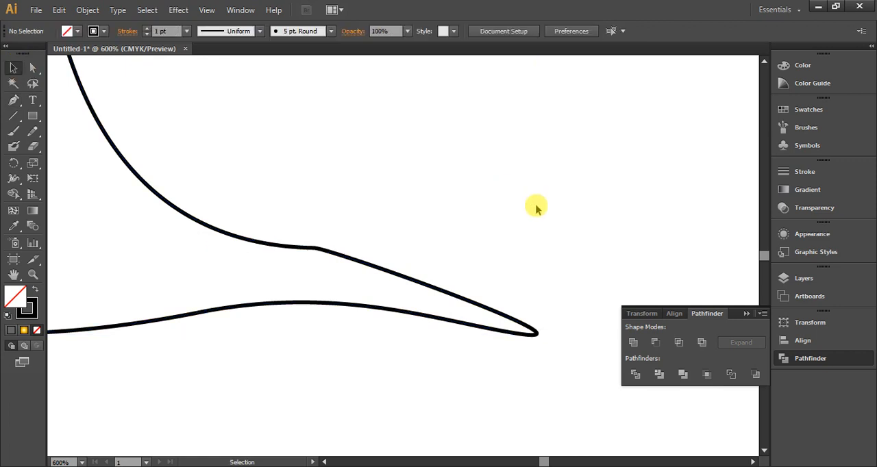
Remove the stroke from the headless bird copy and fill it with medium gray
scroll(531, 210, "down", 5)
scroll(475, 139, "up", 1)
left_click_drag(485, 160, 370, 189)
left_click(103, 31)
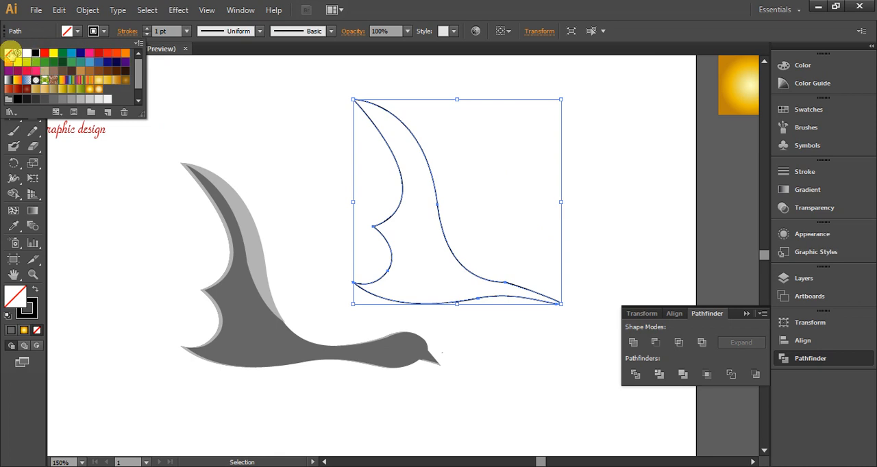
left_click(14, 53)
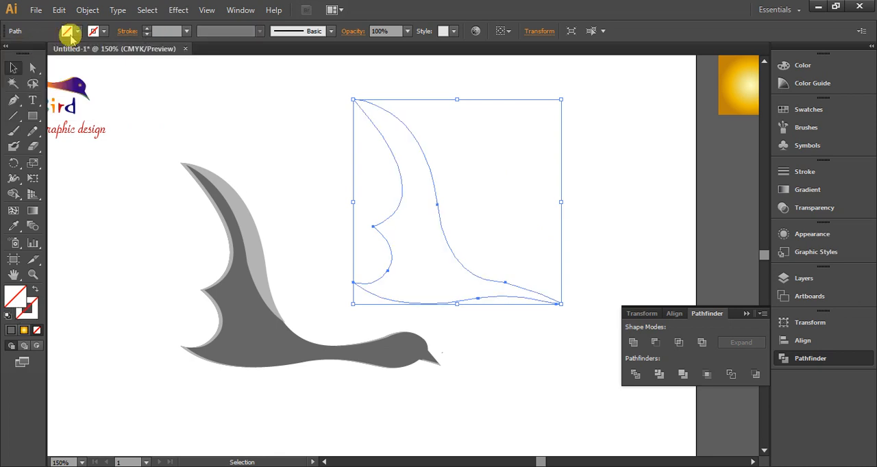
left_click(70, 34)
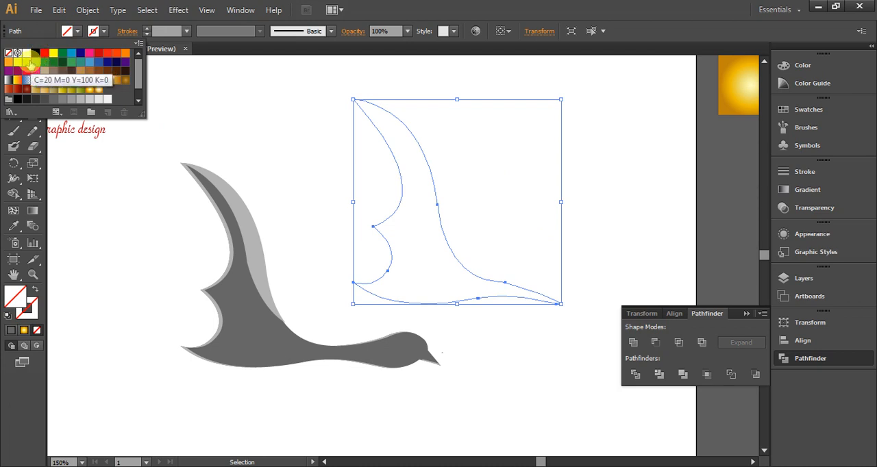
left_click(60, 101)
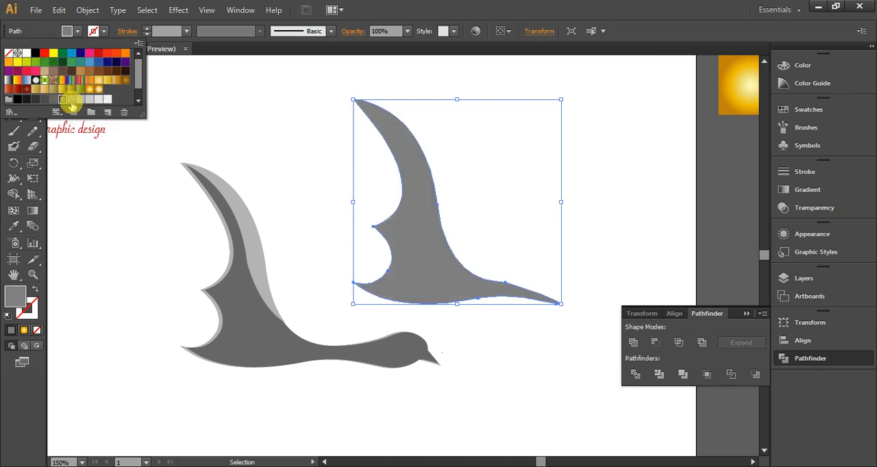
left_click(597, 196)
Fill the original bird's dark gray body with the green, yellow, orange and purple gradient swatch
left_click(423, 294)
left_click(373, 363)
left_click(381, 362)
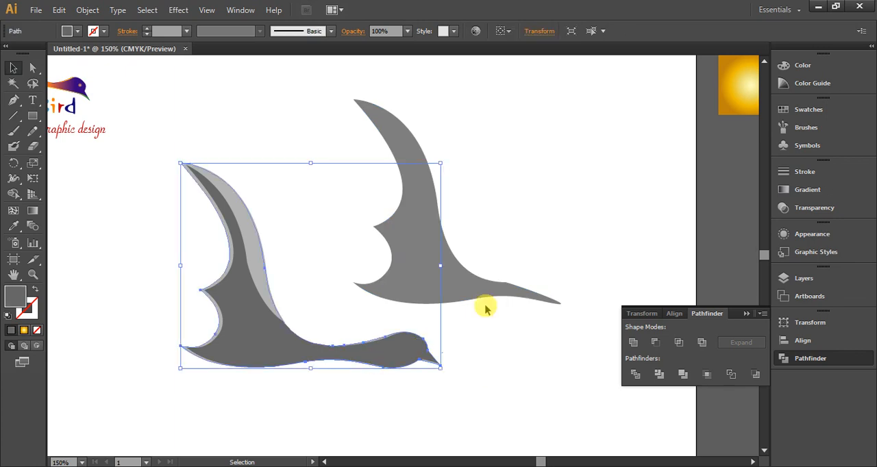
scroll(493, 260, "down", 3)
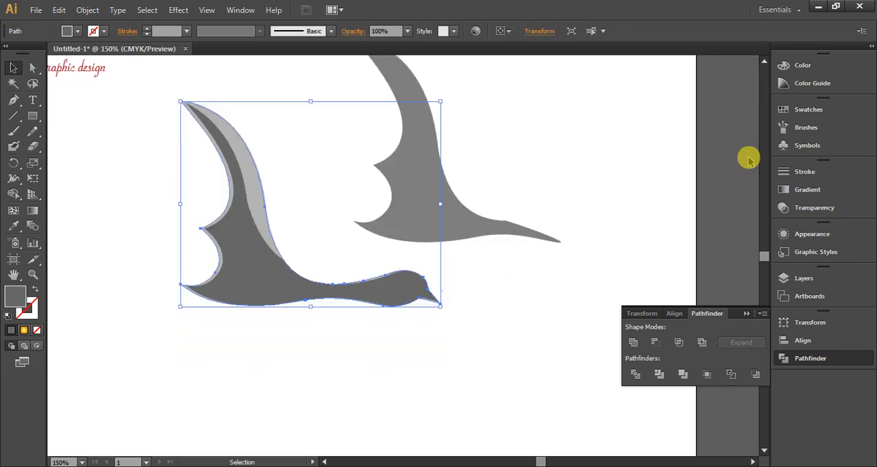
left_click(239, 389)
left_click(241, 285)
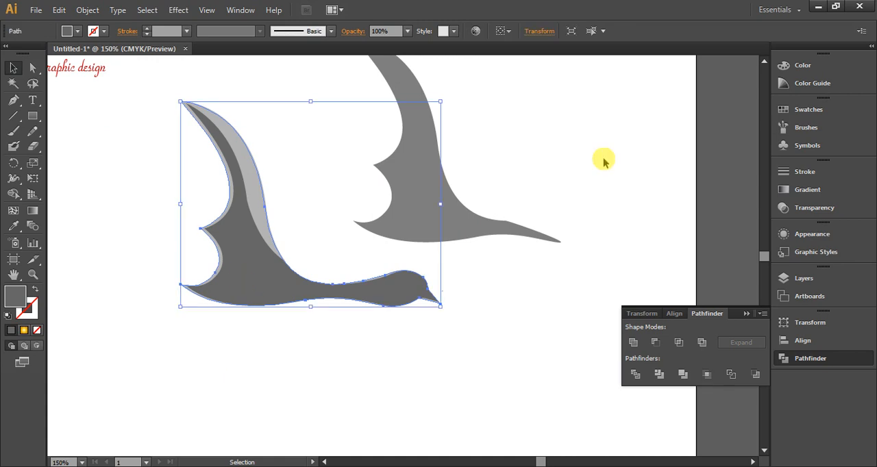
left_click(815, 111)
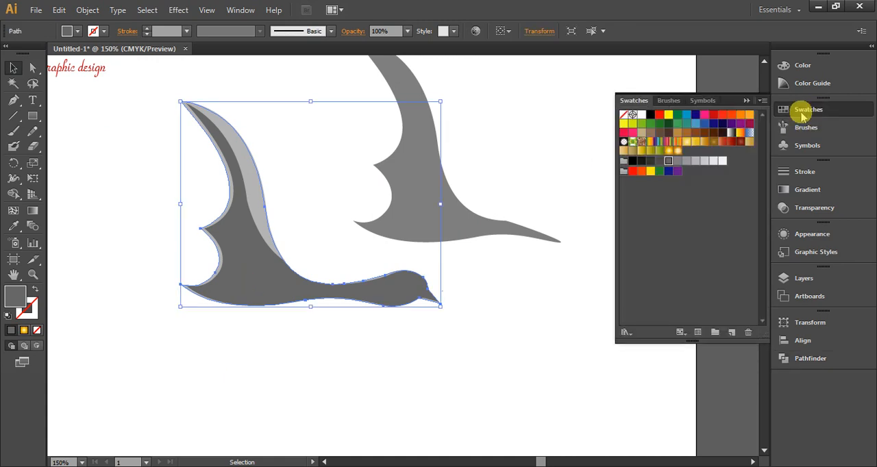
left_click(677, 143)
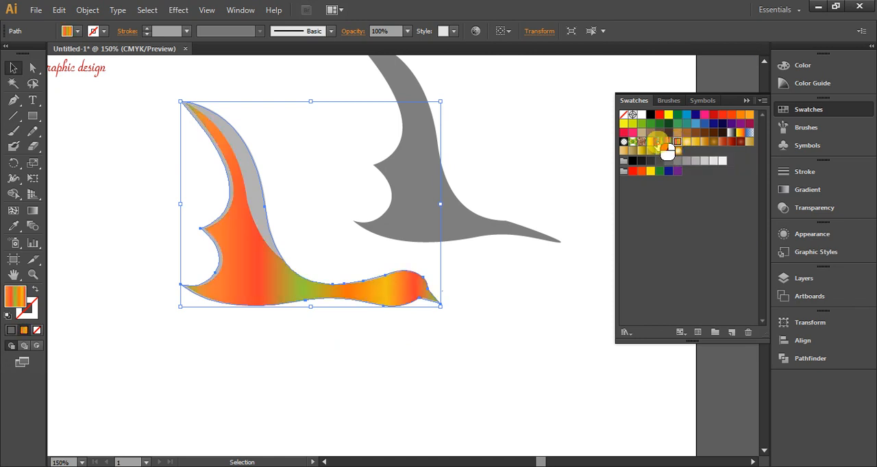
left_click(659, 142)
left_click(651, 142)
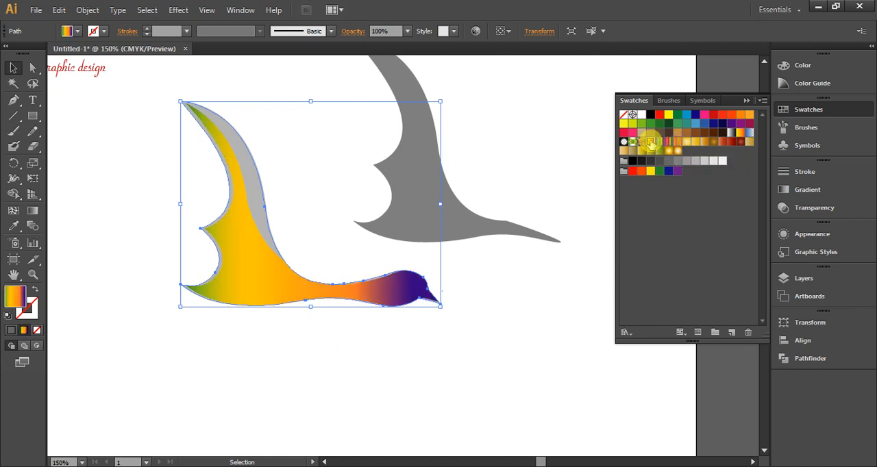
left_click(410, 390)
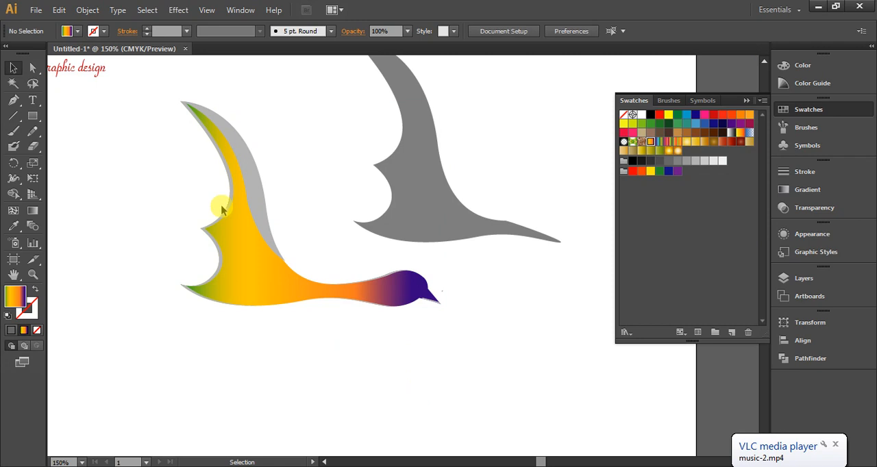
Recolor the gray edge highlights of the original bird with the gradient sampled from its body
scroll(178, 260, "up", 3)
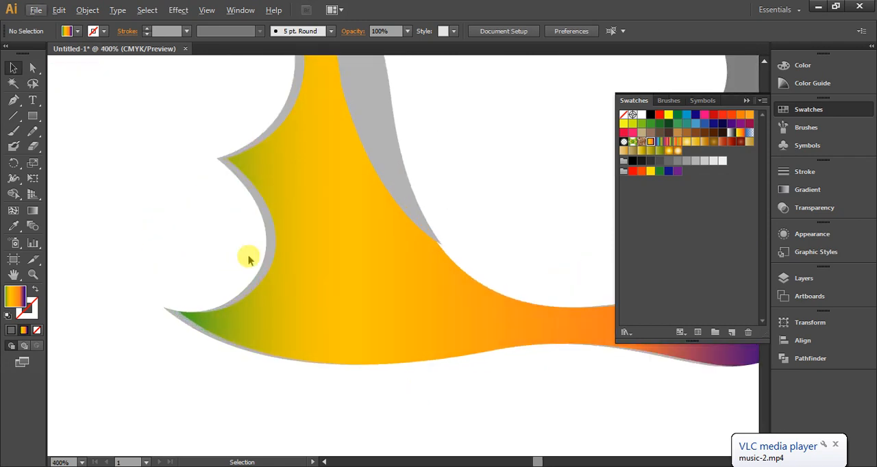
left_click(266, 234)
left_click(14, 227)
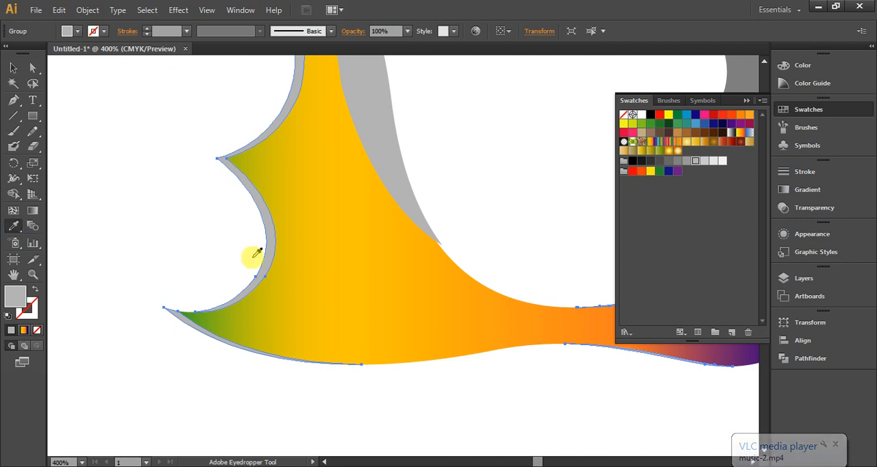
left_click(310, 255)
scroll(366, 281, "up", 2)
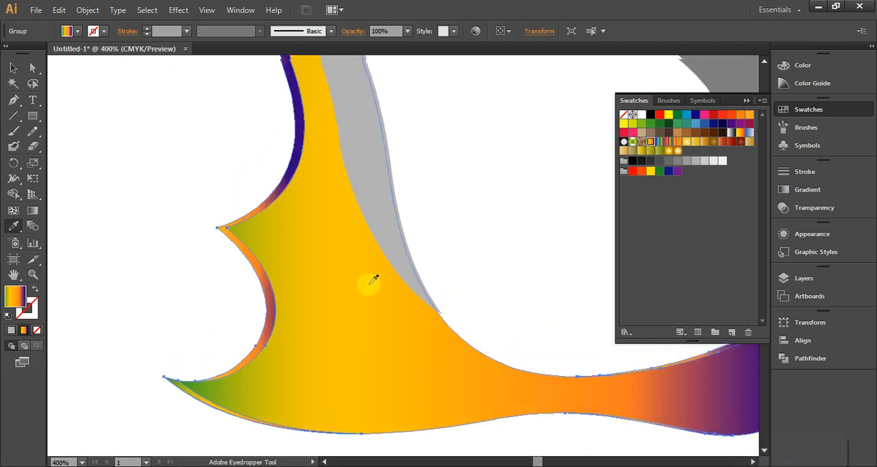
scroll(374, 279, "up", 1)
left_click(13, 68)
left_click(105, 139)
Fill the gray shape along the wing's outer edge with the gradient sampled from the body
left_click(364, 132)
left_click(15, 227)
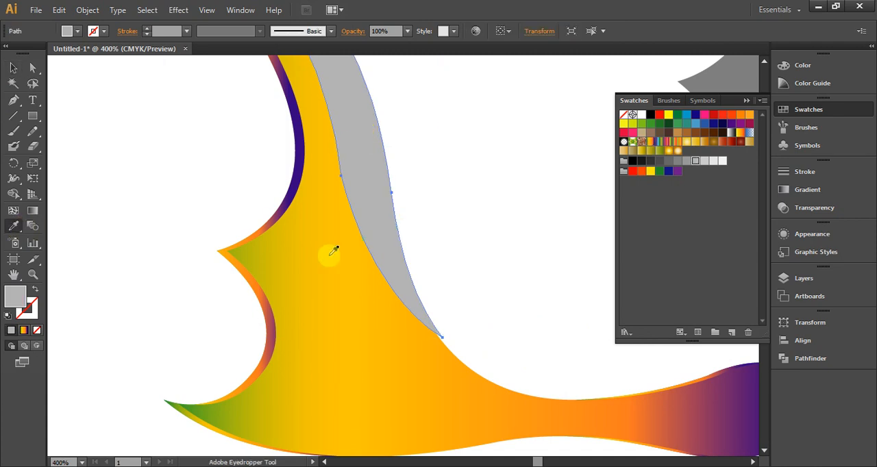
left_click(330, 255)
left_click(13, 67)
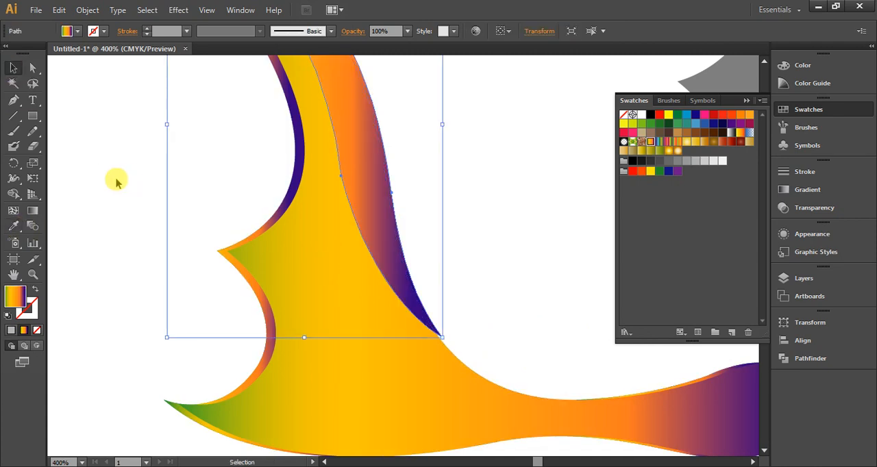
Ungroup the bird's edge highlights into separate paths
scroll(133, 184, "down", 5)
scroll(337, 298, "up", 3)
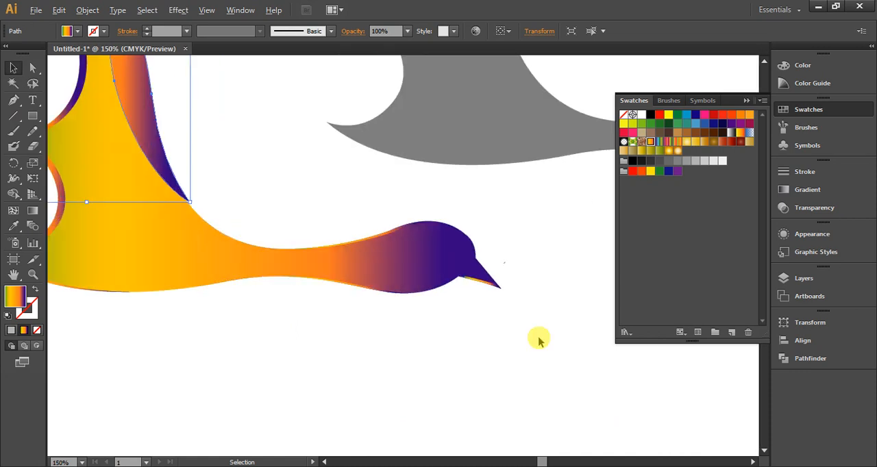
scroll(538, 341, "down", 1)
left_click(208, 172)
left_click(233, 168)
right_click(233, 164)
left_click(284, 239)
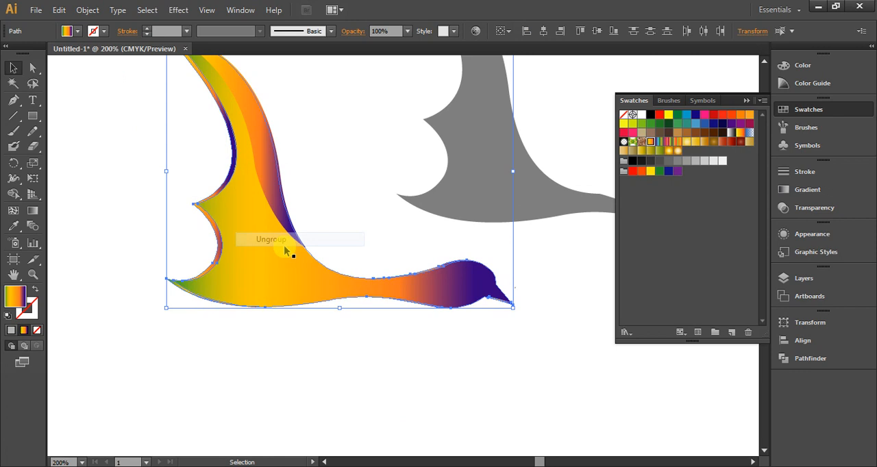
left_click(297, 348)
Redirect the outer wing shape's gradient diagonally, with green at the wing tip and purple where the wing meets the body
left_click(261, 149)
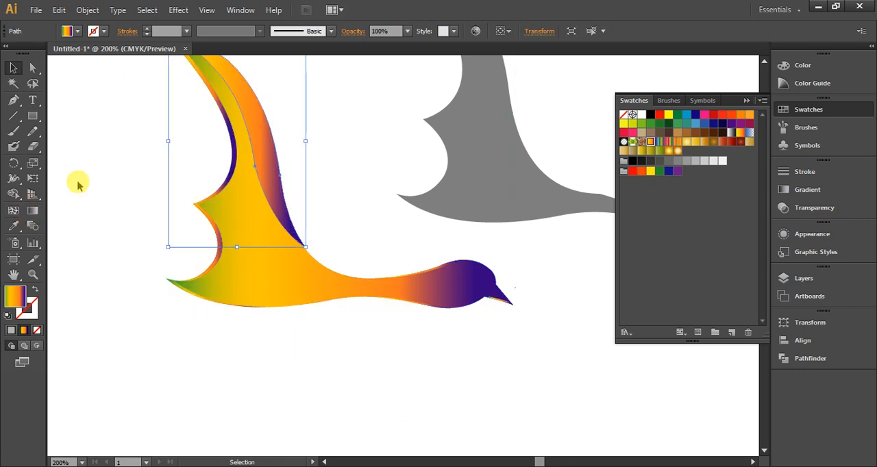
left_click(33, 211)
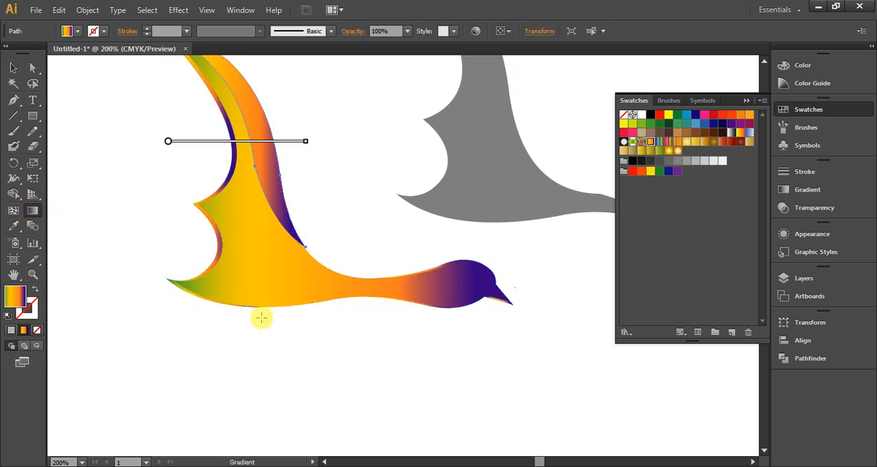
scroll(271, 329, "up", 2)
left_click_drag(182, 109, 298, 310)
left_click(13, 100)
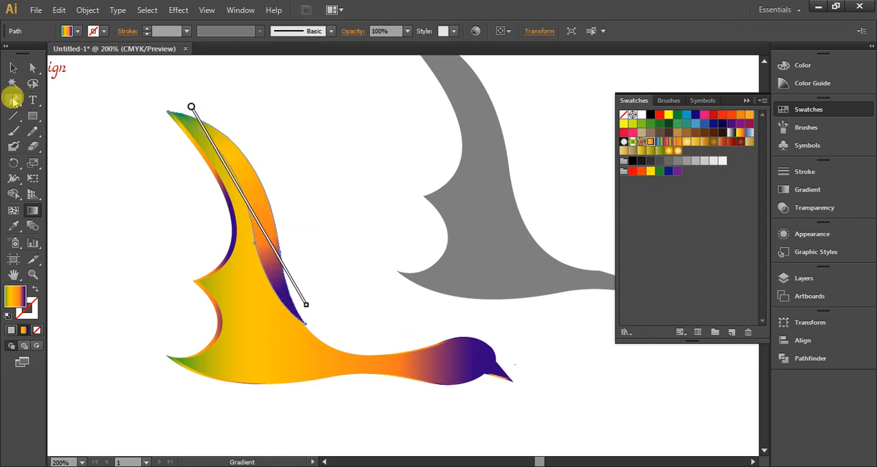
left_click(13, 69)
Redirect the gradient of the scalloped rear-edge highlight to run downward from the wing tip to the tail
left_click(215, 173)
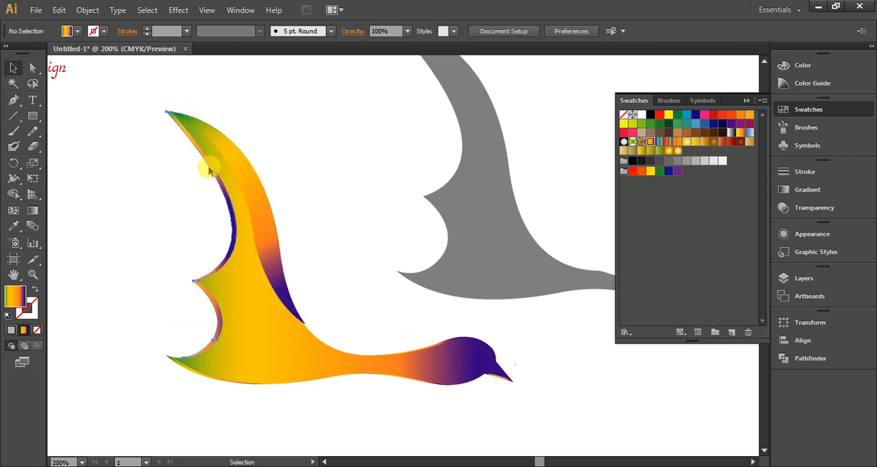
left_click(211, 172)
left_click(32, 210)
mouse_move(169, 112)
left_mouse_down()
mouse_move(200, 363)
mouse_move(195, 358)
left_mouse_up()
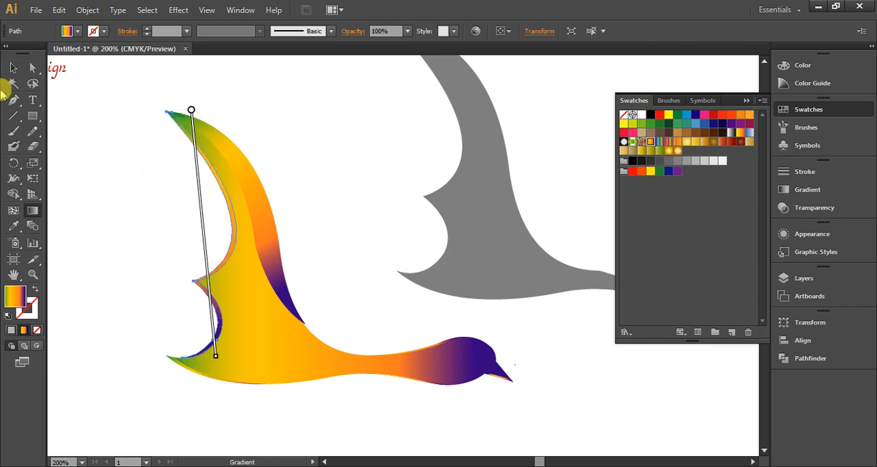
left_click(12, 68)
left_click(352, 417)
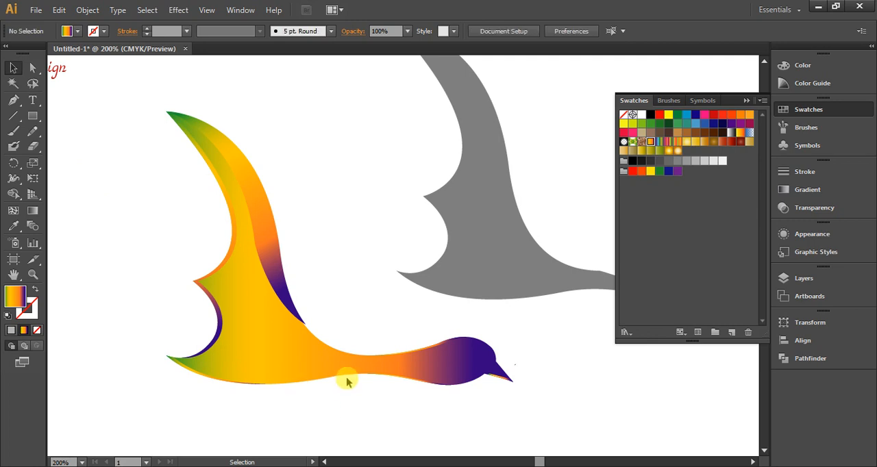
Angle the gradient of the highlight under the tail along its edge, from the tail tip toward the belly
left_click(199, 376)
left_click(32, 210)
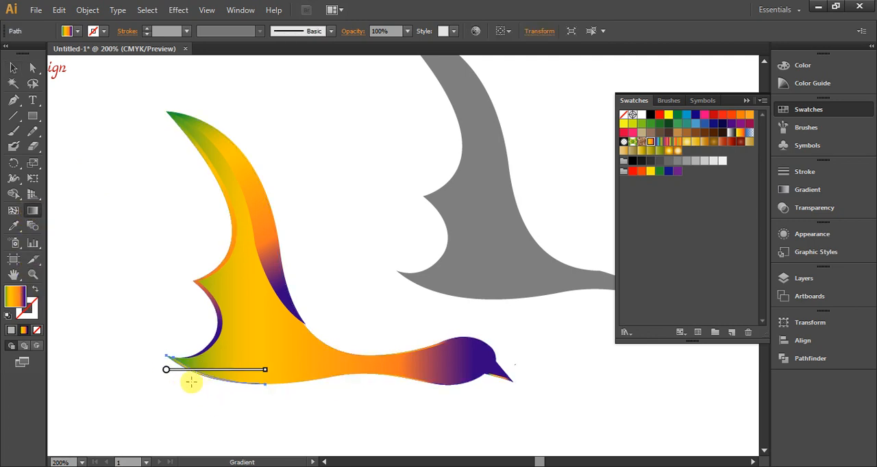
left_click_drag(164, 358, 261, 388)
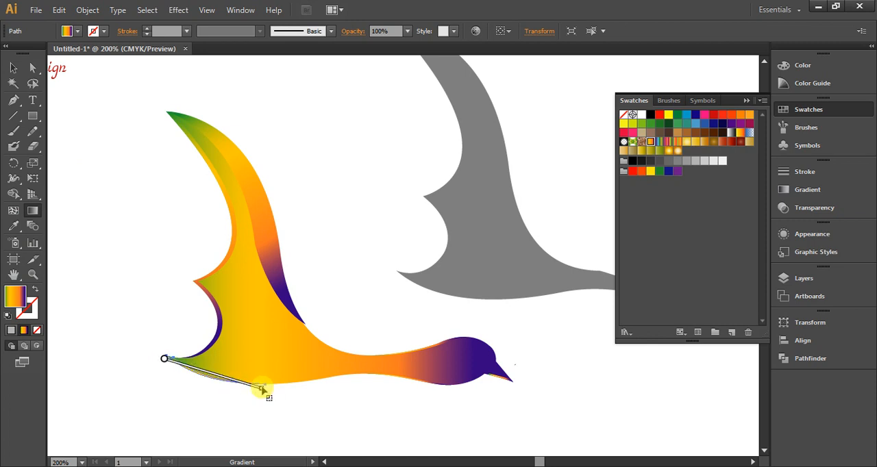
left_click(13, 67)
left_click(513, 416)
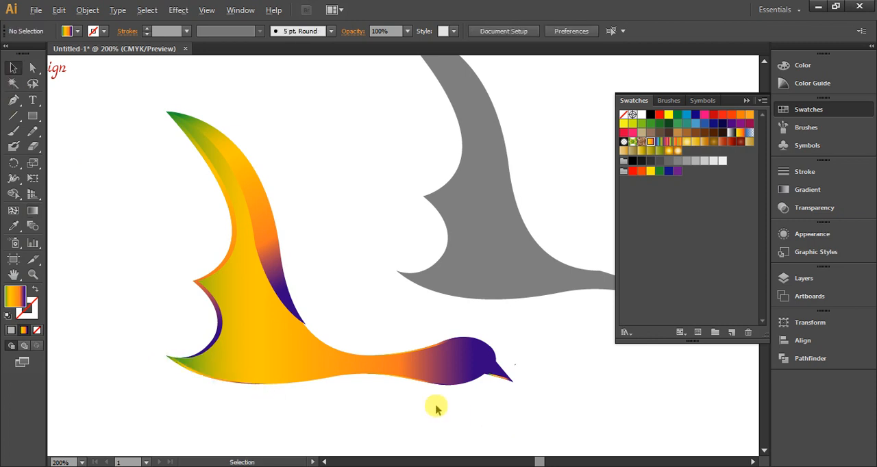
Reverse the gradient of the highlight under the neck so it runs from the head back toward the body
scroll(435, 405, "up", 1)
left_click(405, 357)
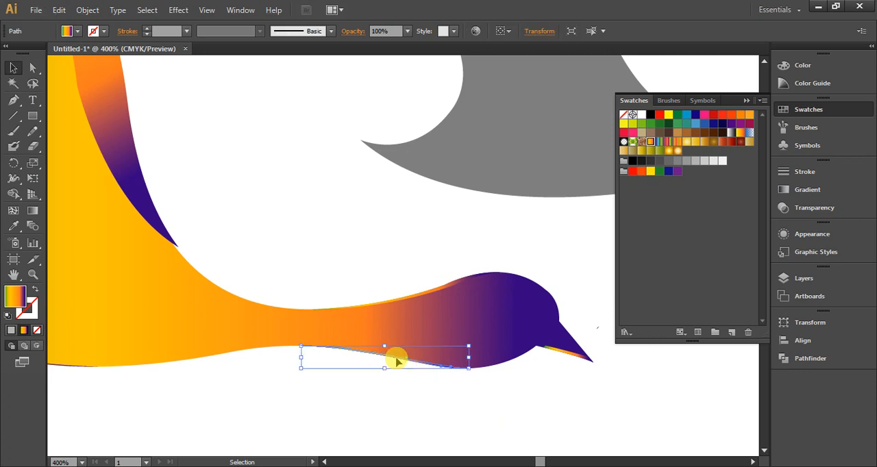
left_click(32, 210)
mouse_move(302, 342)
left_mouse_down()
mouse_move(434, 378)
mouse_move(463, 376)
mouse_move(336, 358)
mouse_move(305, 345)
left_mouse_up()
left_click(14, 67)
left_click(313, 216)
Run the gradient of the highlight along the neck's upper edge from the top of the head down toward the body
left_click(436, 293)
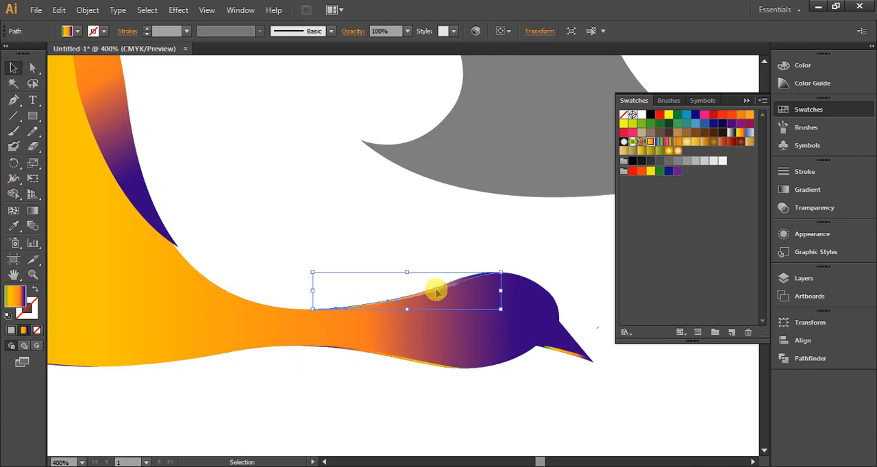
left_click(33, 211)
left_click_drag(498, 273, 348, 310)
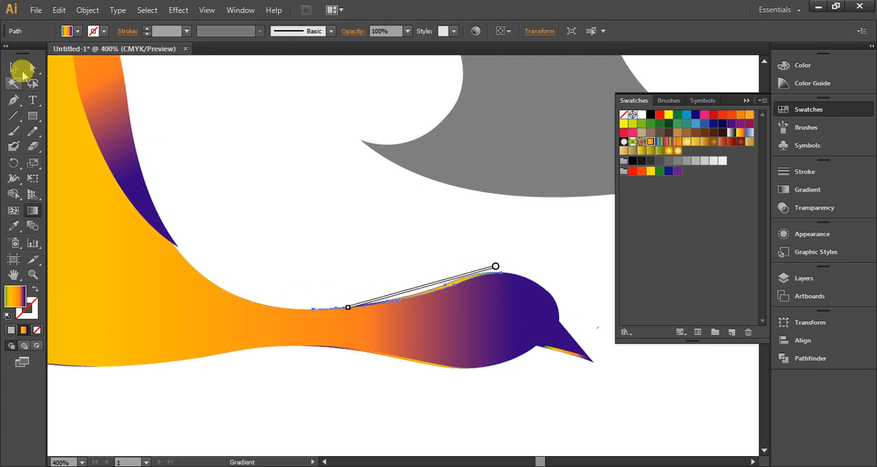
left_click(13, 67)
left_click(475, 445)
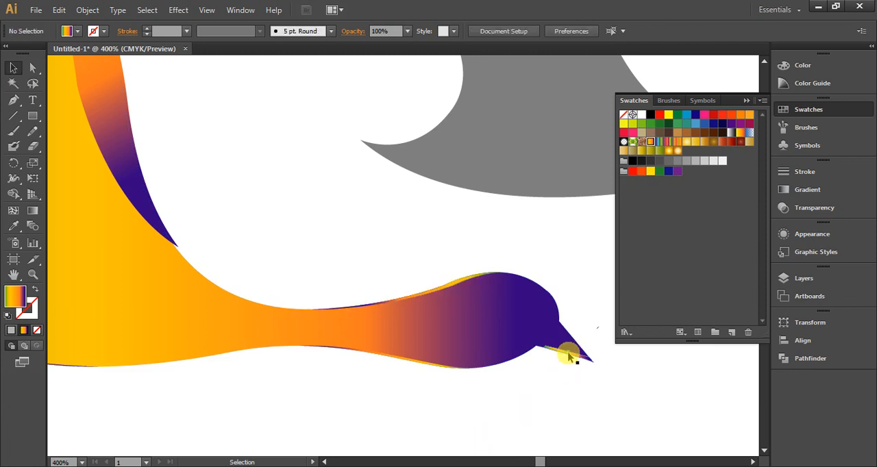
Remove the multicolored highlight strip along the beak's lower edge
left_click(568, 357)
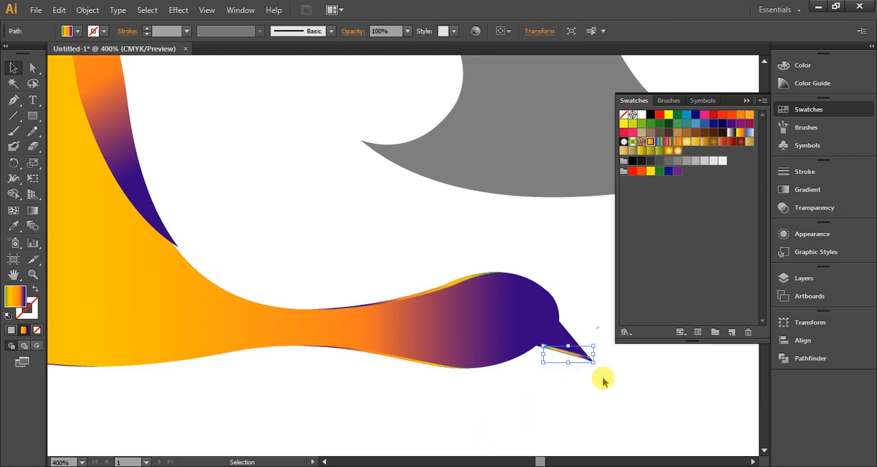
left_click(573, 355)
left_click(570, 361)
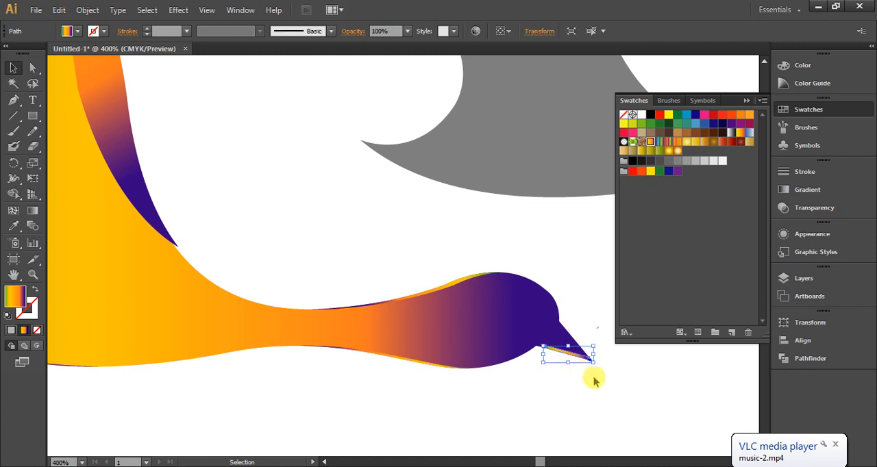
left_click(593, 379)
scroll(378, 312, "down", 1)
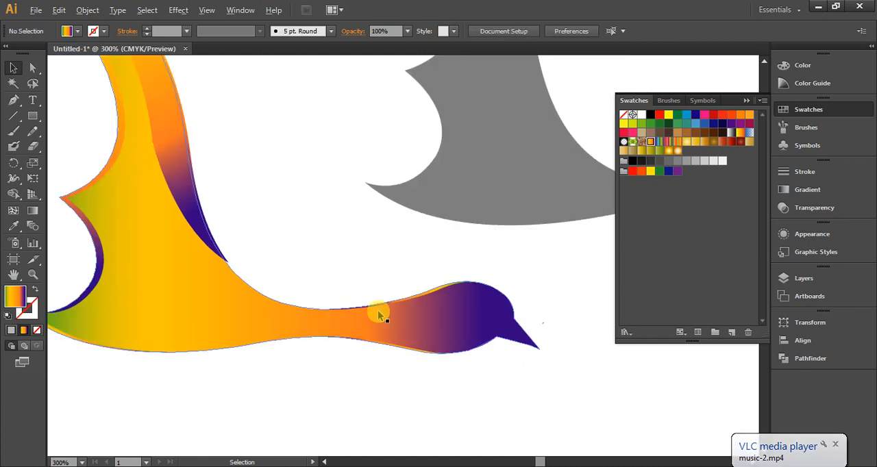
Draw a set of concentric circles on the bird's head with the Ellipse tool to form the eye
scroll(378, 310, "up", 2)
scroll(460, 347, "up", 1)
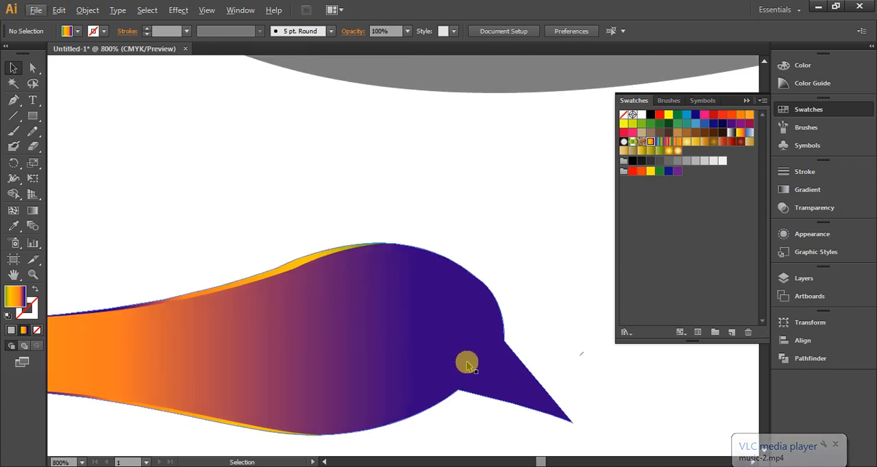
left_click(33, 115)
left_click_drag(33, 116, 70, 146)
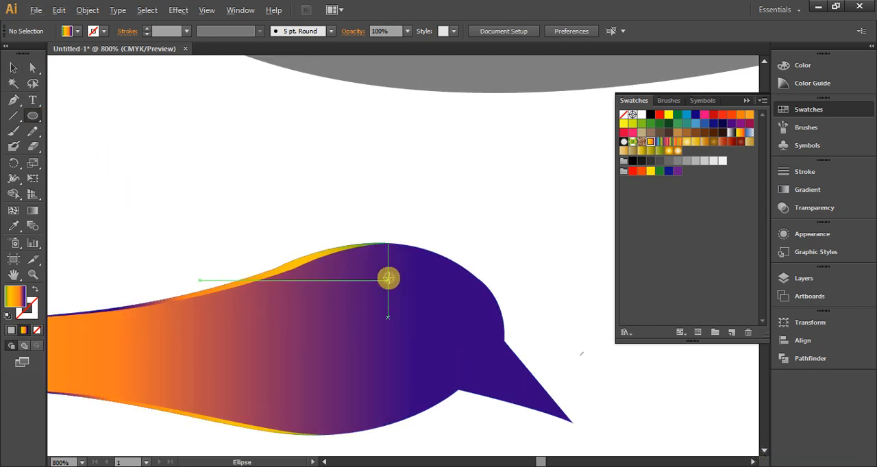
scroll(388, 278, "up", 1)
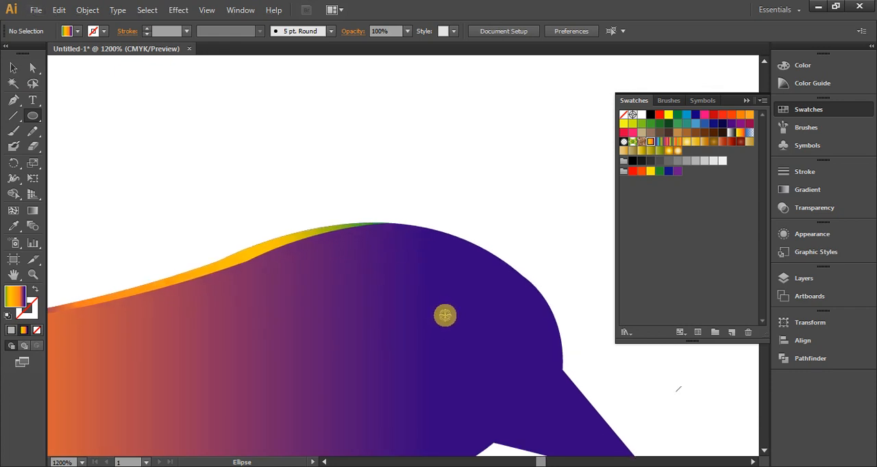
left_click_drag(443, 320, 464, 296)
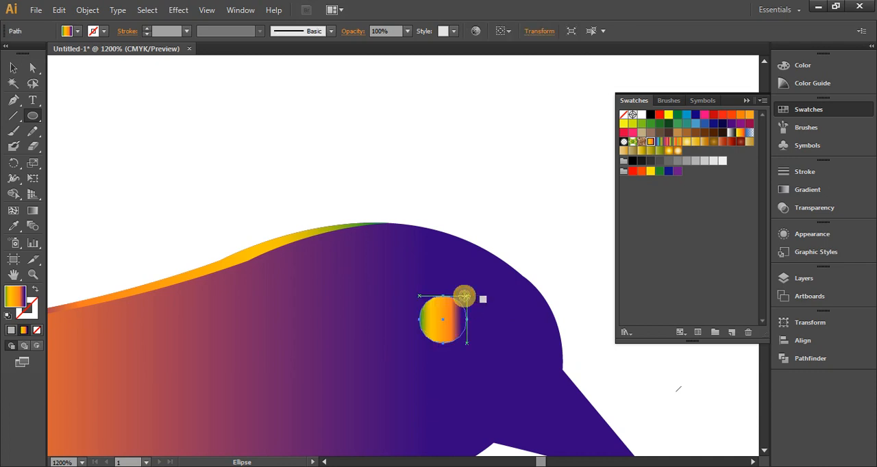
scroll(463, 309, "up", 1)
left_click_drag(431, 321, 450, 298)
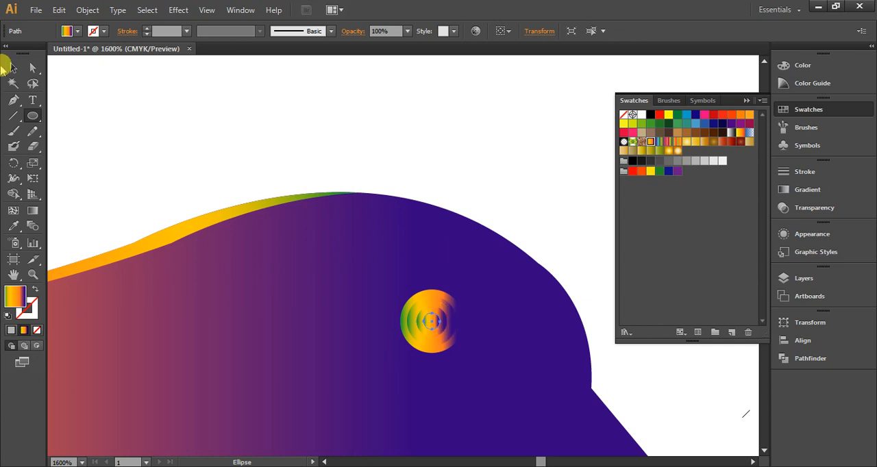
Fill the outermost circle of the eye with the orange-red swatch
left_click(13, 69)
left_click(437, 296)
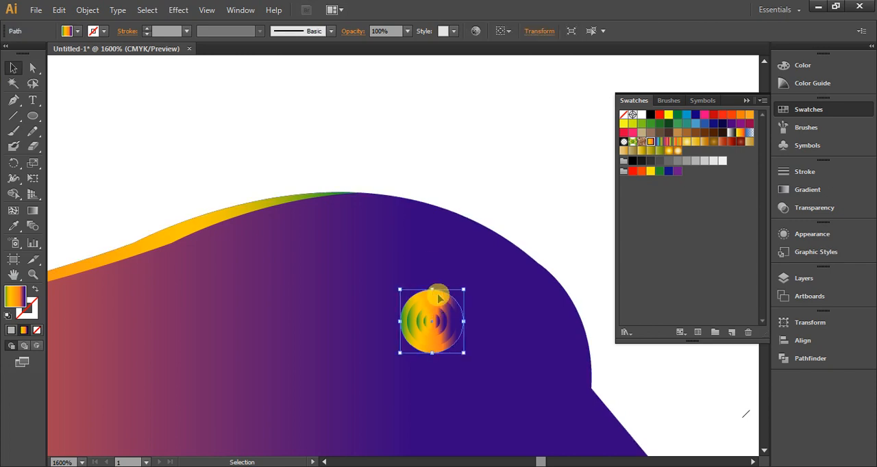
left_click(776, 130)
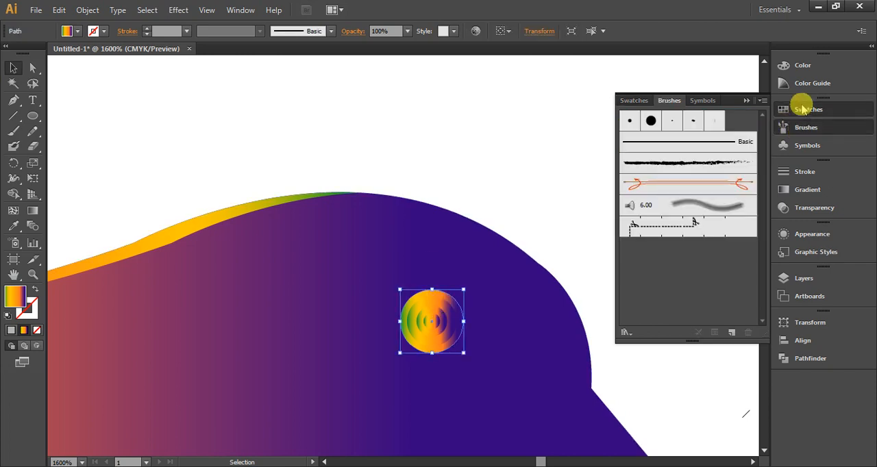
left_click(780, 110)
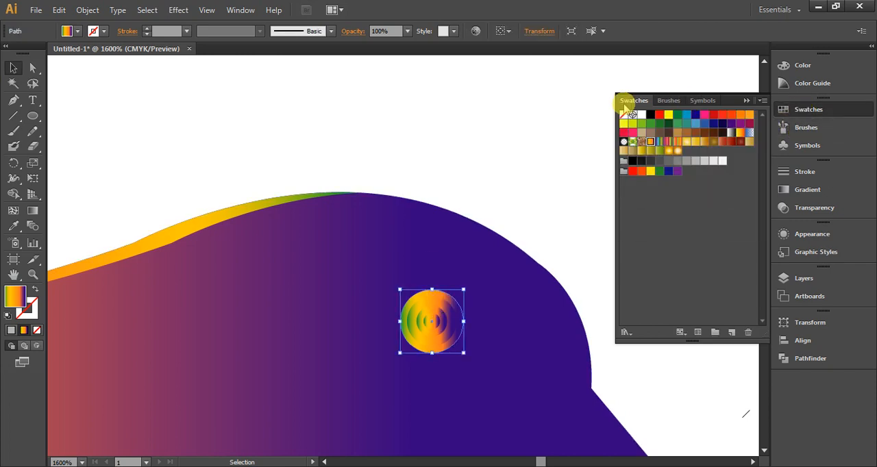
left_click(731, 115)
left_click(473, 117)
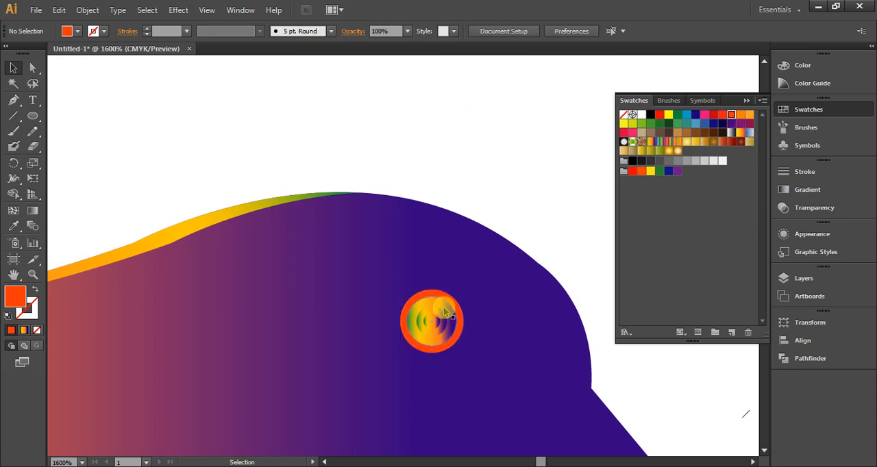
Fill the second circle of the eye with the purple swatch
left_click(444, 312)
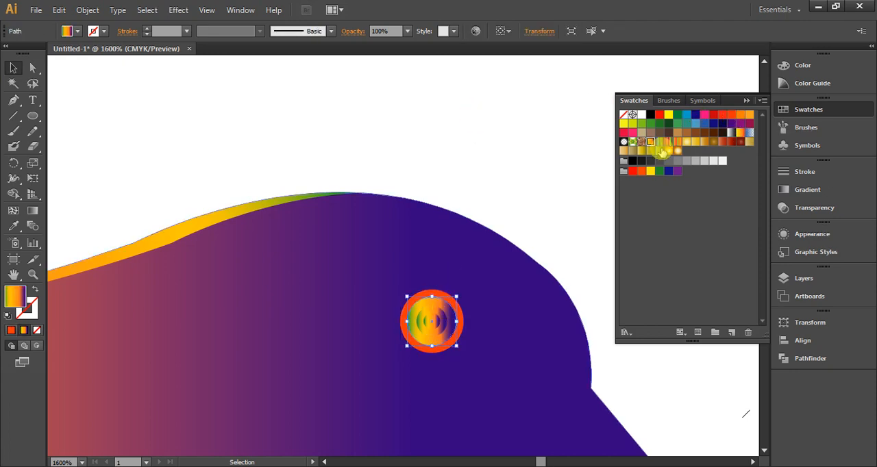
left_click(740, 124)
left_click(550, 121)
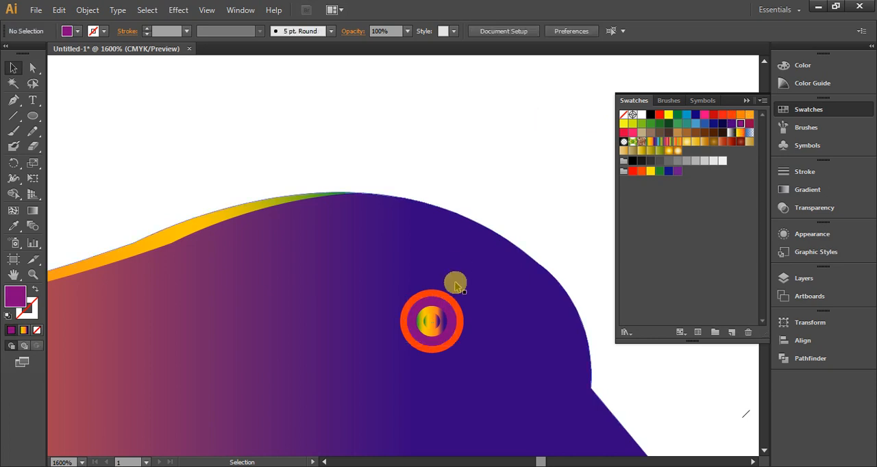
Recolor the second circle of the eye with the yellow swatch
left_click(430, 313)
left_click(650, 141)
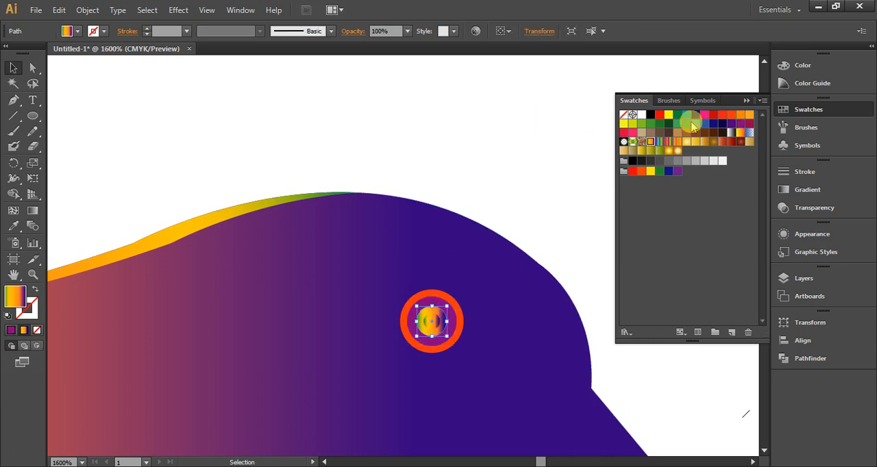
left_click(516, 221)
left_click(427, 312)
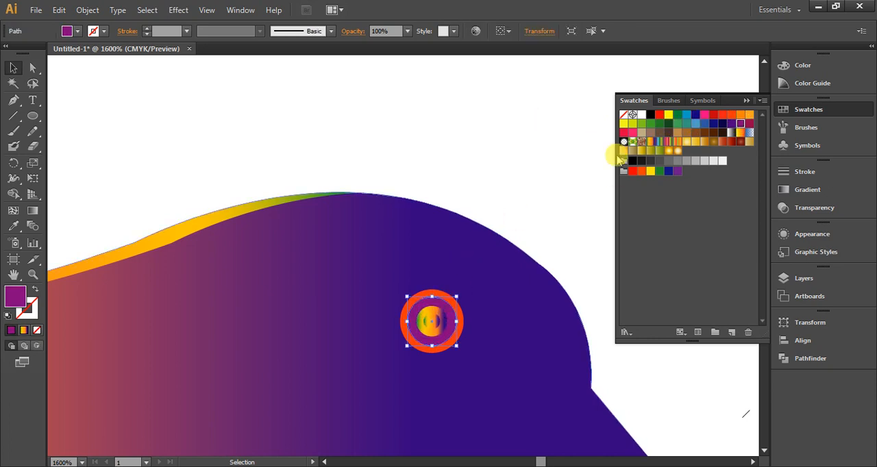
left_click(668, 115)
left_click(464, 284)
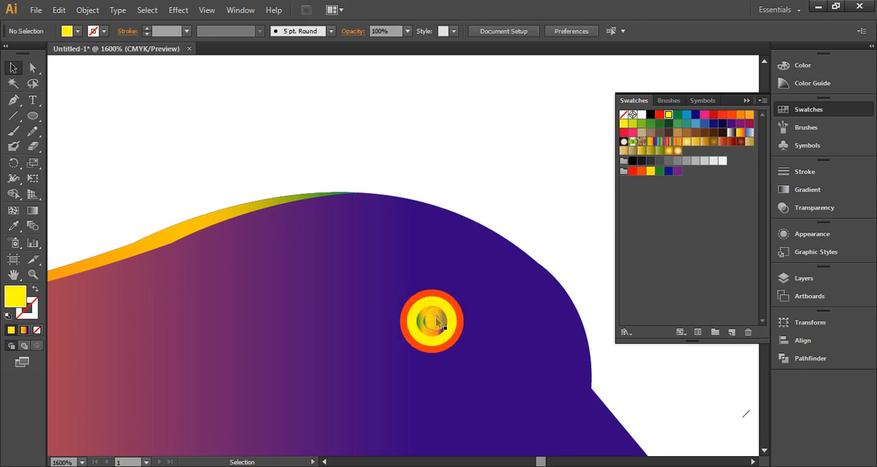
Fill the third circle of the eye with white and the innermost circle with black
left_click(437, 313)
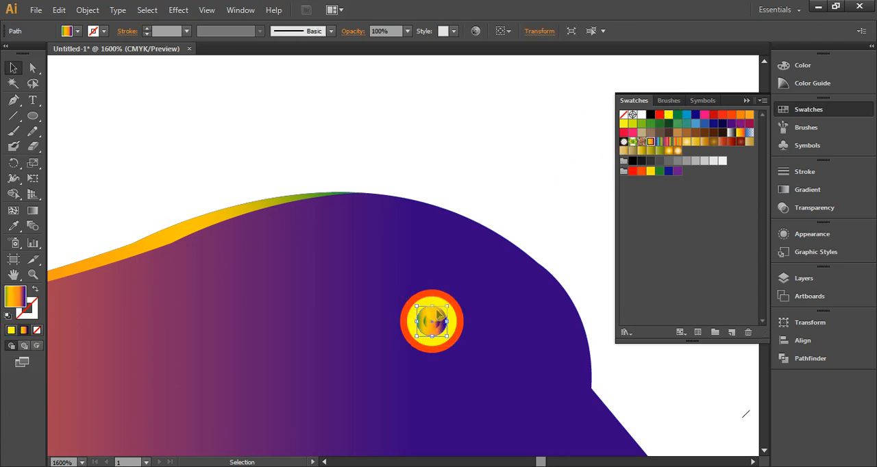
left_click(641, 115)
left_click(505, 147)
left_click(431, 323)
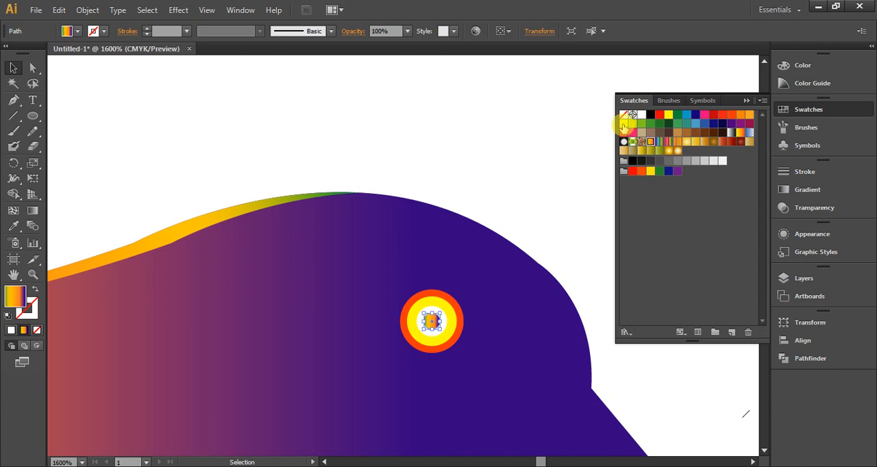
left_click(651, 115)
left_click(488, 104)
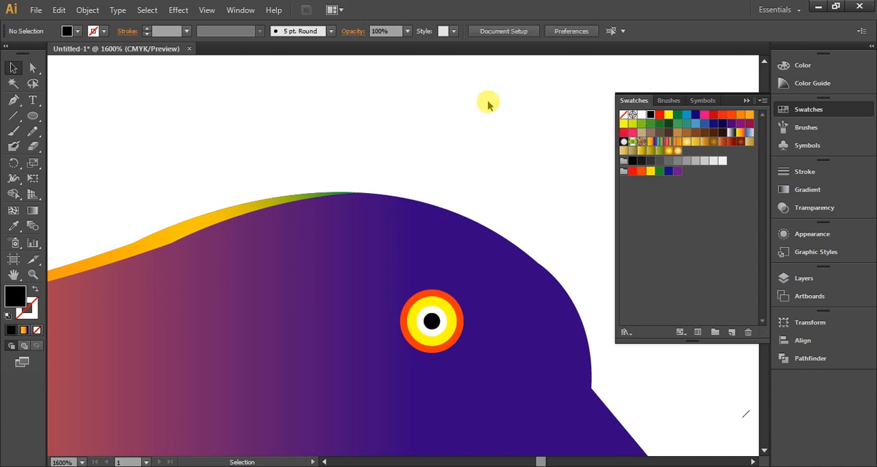
Send the gray bird silhouette to the back and move it behind the colored bird so it forms a second wing
scroll(452, 115, "down", 3)
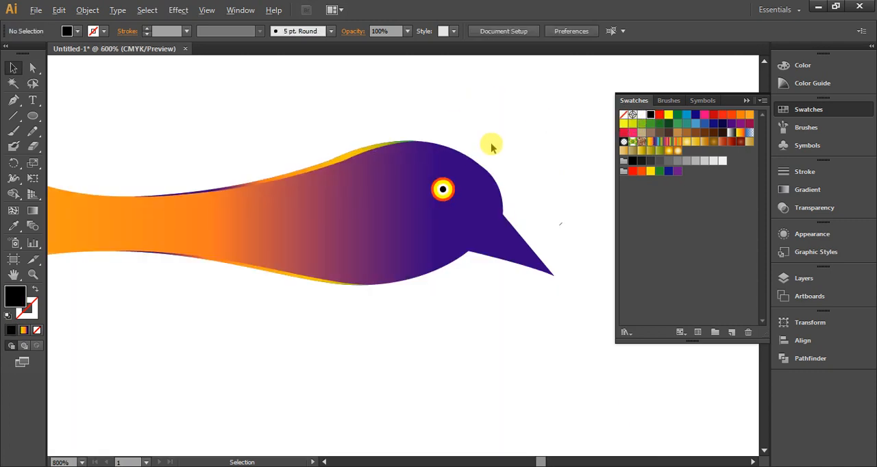
scroll(522, 198, "down", 1)
scroll(444, 242, "down", 1)
scroll(439, 249, "down", 1)
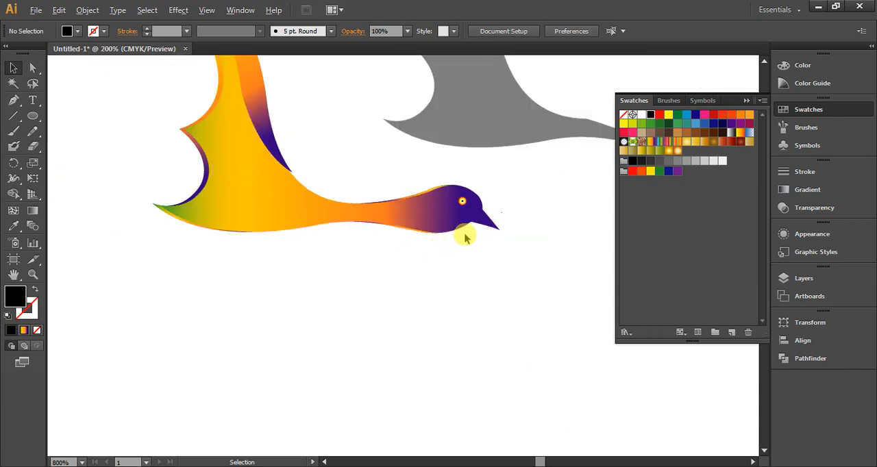
scroll(465, 238, "down", 1)
scroll(465, 241, "up", 1)
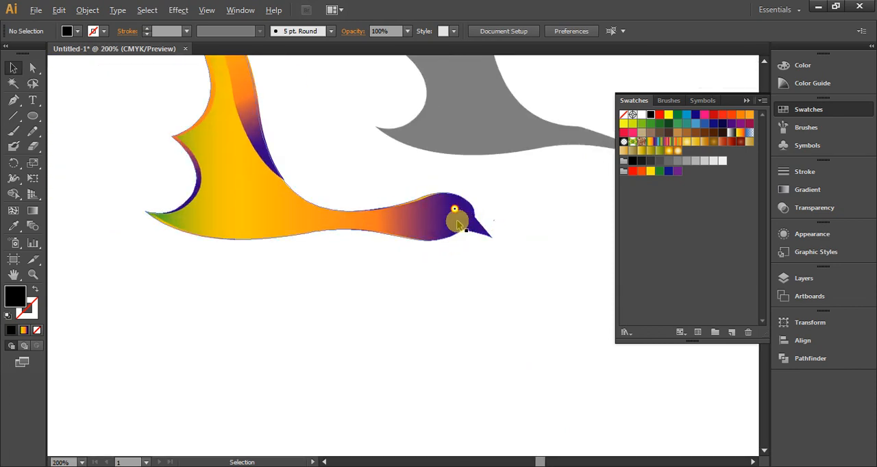
scroll(420, 325, "up", 5)
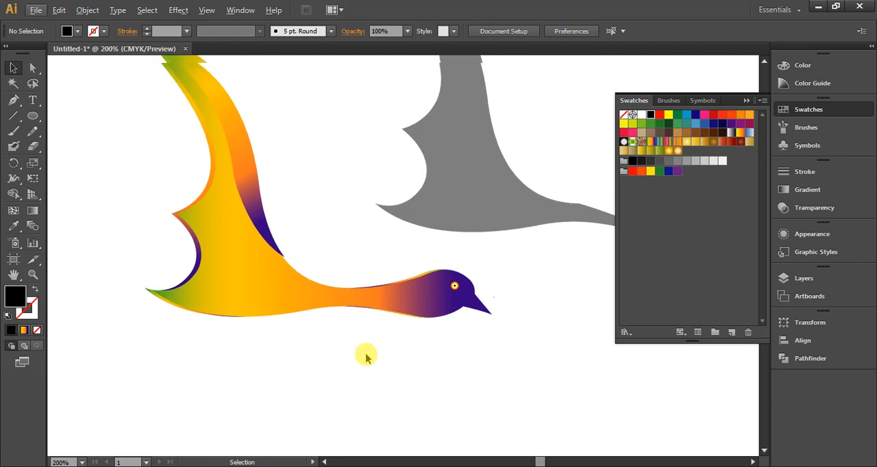
left_click(442, 199)
right_click(457, 207)
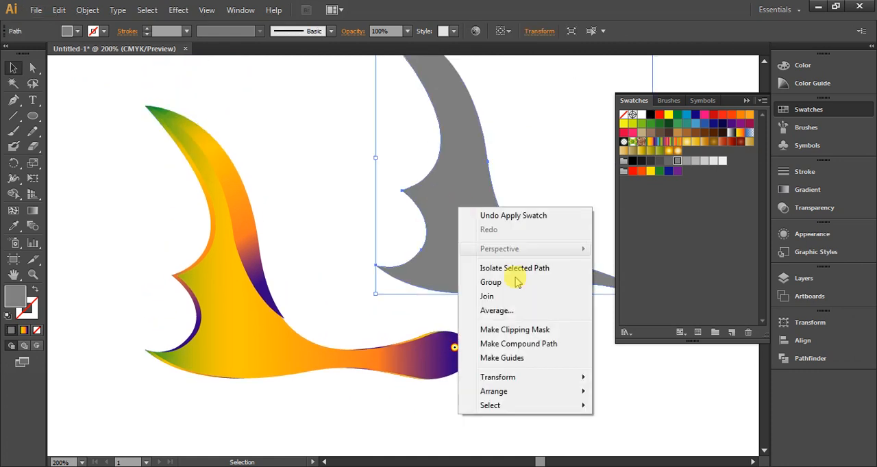
mouse_move(516, 394)
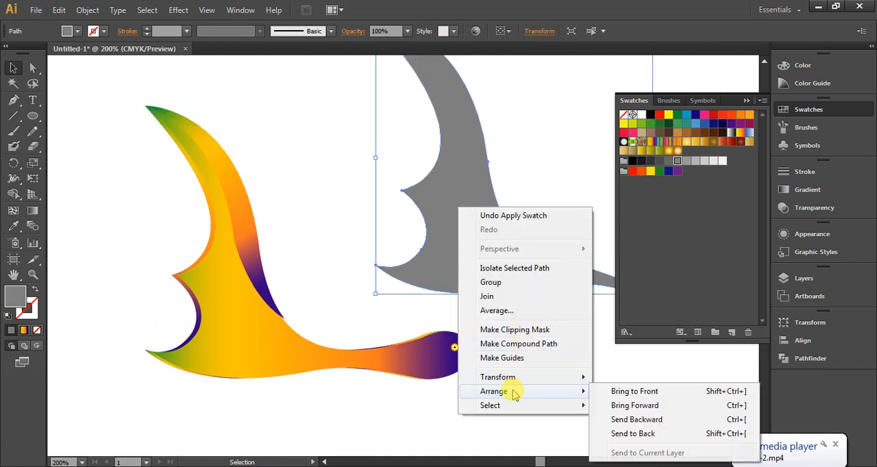
left_click(600, 432)
left_click_drag(498, 256, 304, 333)
Copy the bird body's multicolor gradient onto the gray back wing with the Eyedropper tool
left_click(418, 233)
left_click(264, 238)
left_click(14, 226)
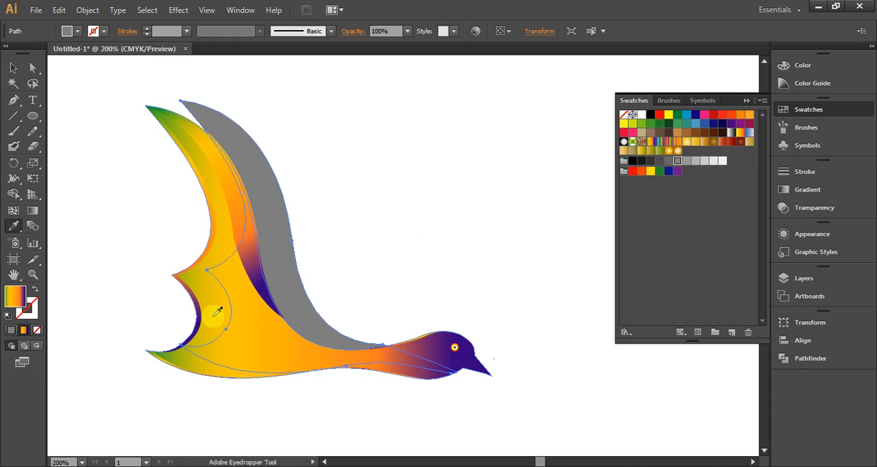
left_click(217, 312)
left_click(13, 67)
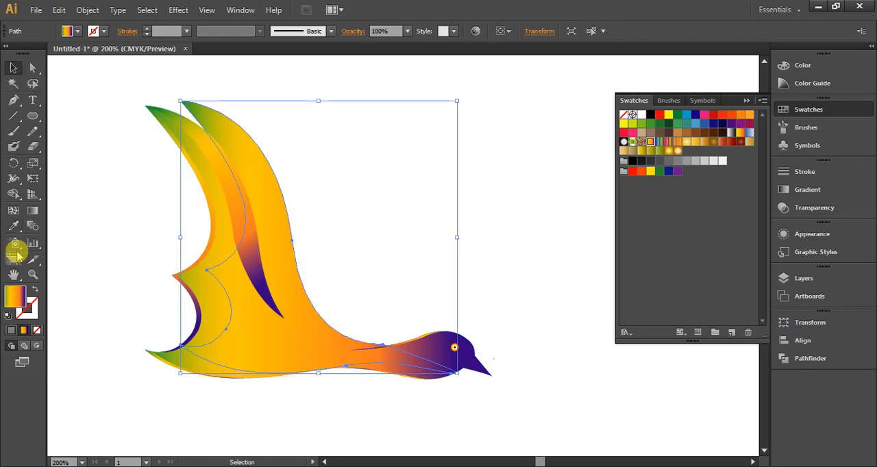
Redirect the back wing's gradient diagonally with the Gradient tool, from green at the wing tip to purple near the neck
left_click(32, 212)
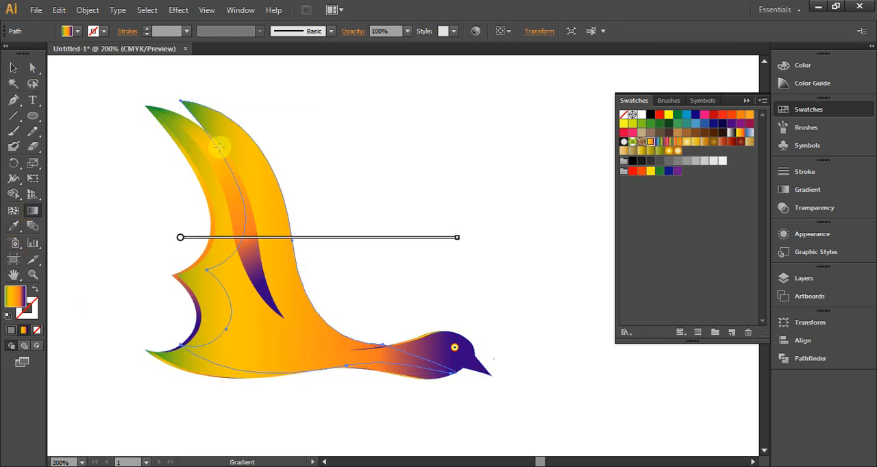
left_click_drag(184, 98, 326, 338)
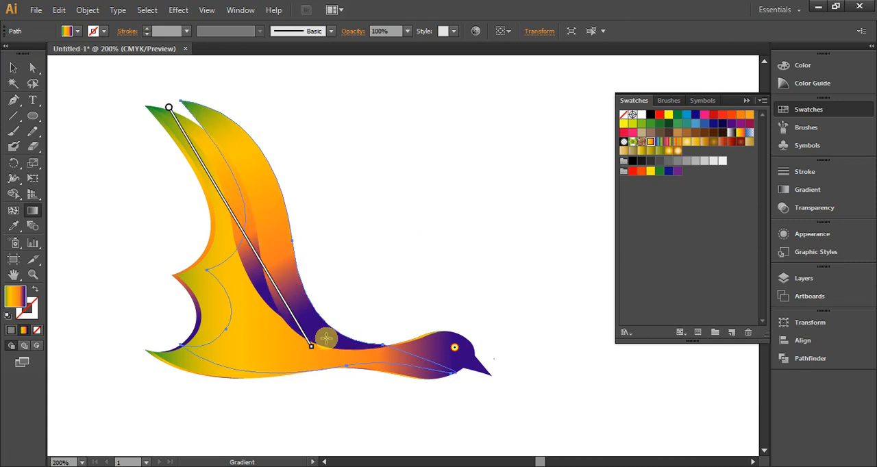
left_click_drag(207, 104, 346, 411)
left_click(13, 67)
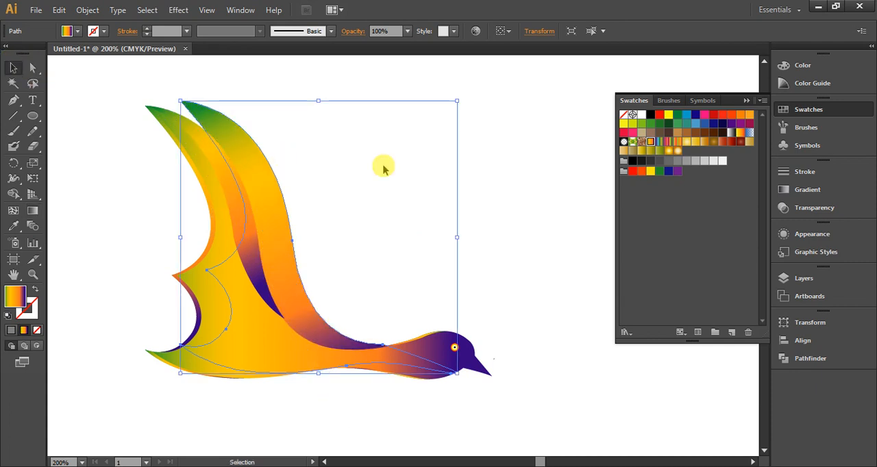
left_click(503, 160)
Select all parts of the new bird and group them
key("ctrl+minus")
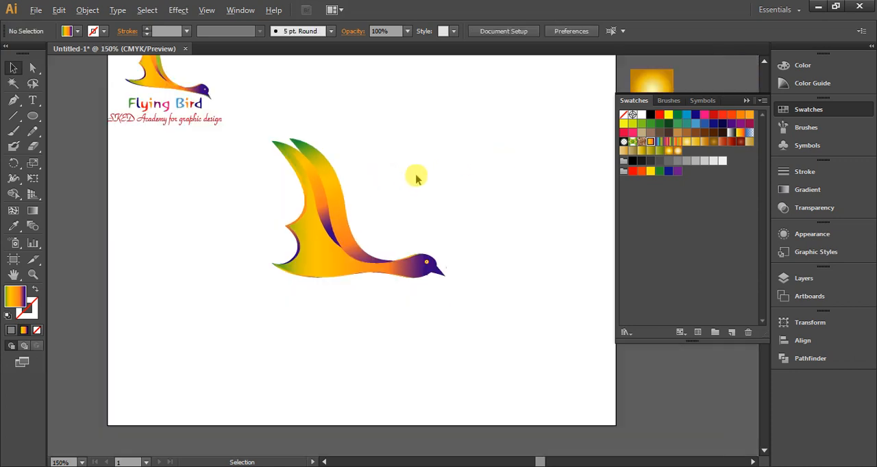
scroll(414, 172, "up", 1)
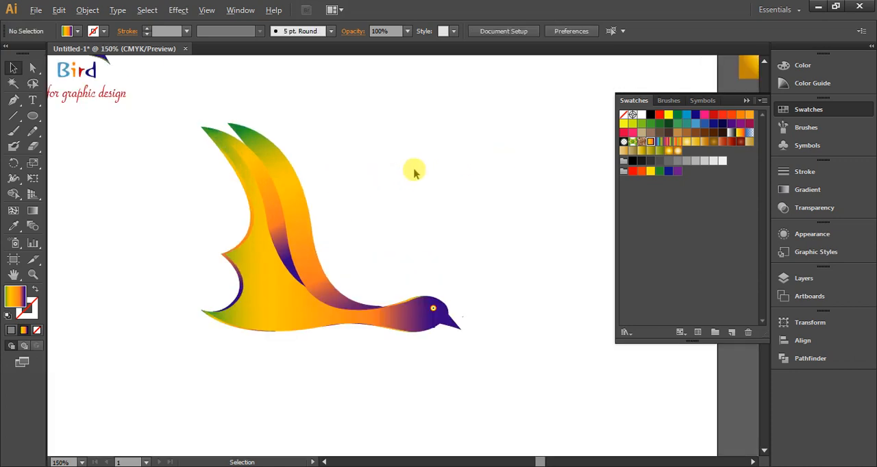
scroll(414, 172, "down", 1)
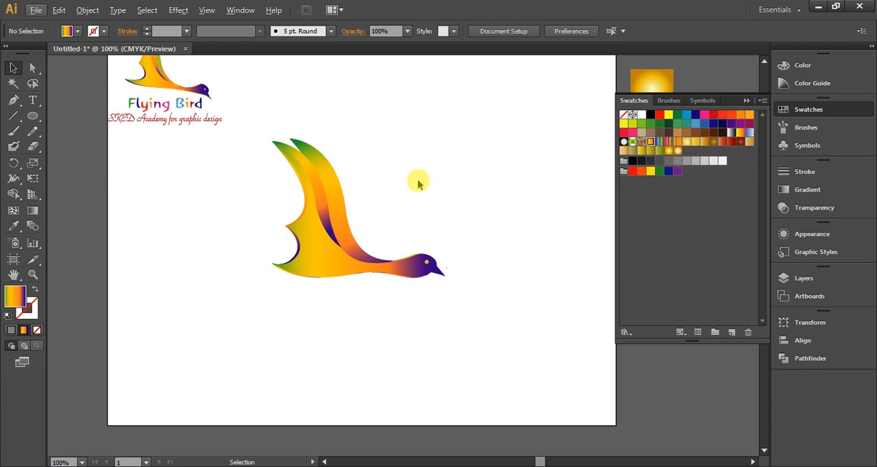
left_click_drag(449, 146, 269, 298)
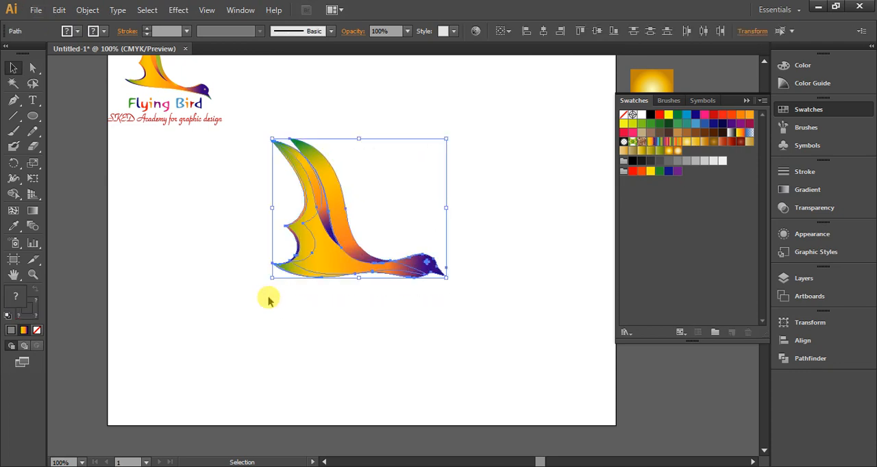
right_click(315, 242)
left_click(362, 307)
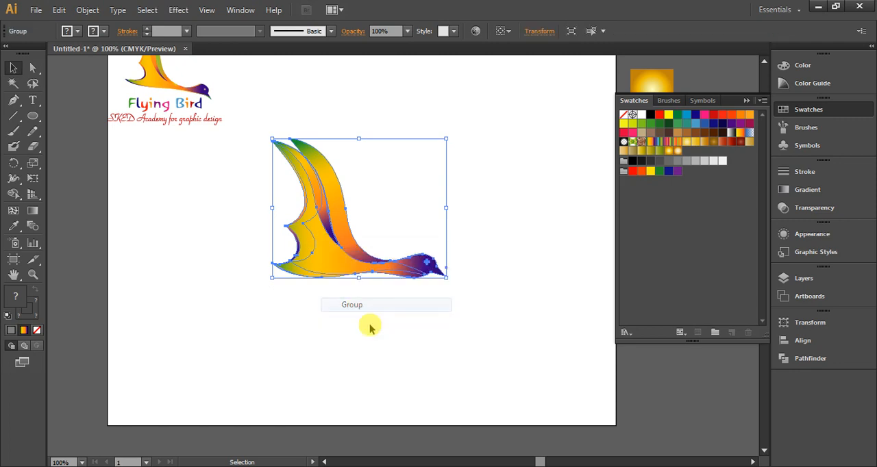
left_click(370, 329)
Rotate the grouped bird slightly clockwise so its head points downward, and reposition it on the artboard
scroll(357, 265, "up", 1)
left_click(327, 237)
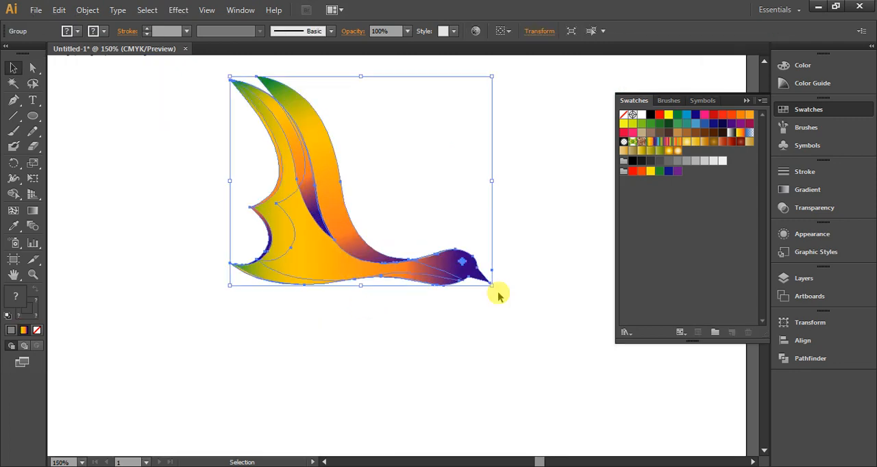
left_click_drag(497, 292, 511, 305)
left_click(511, 305)
left_click_drag(314, 253, 342, 221)
left_click(452, 328)
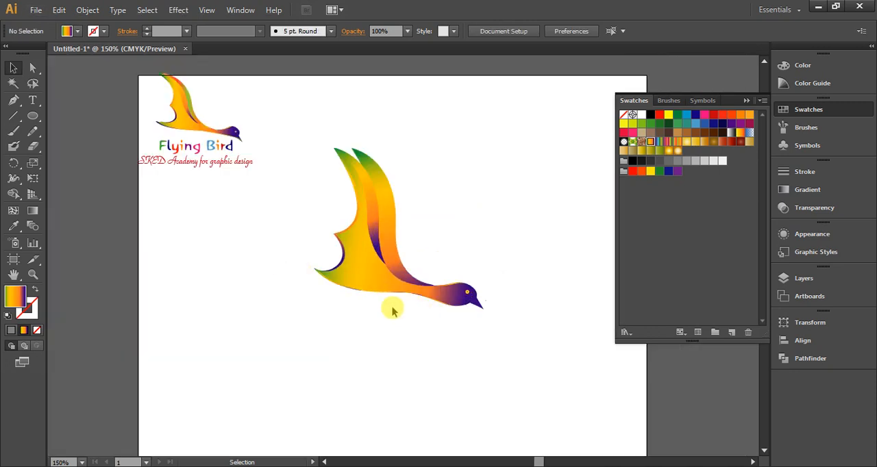
Start a new text line just below the bird's body with the Type tool
scroll(394, 309, "up", 1)
scroll(417, 314, "down", 1)
scroll(481, 336, "up", 1)
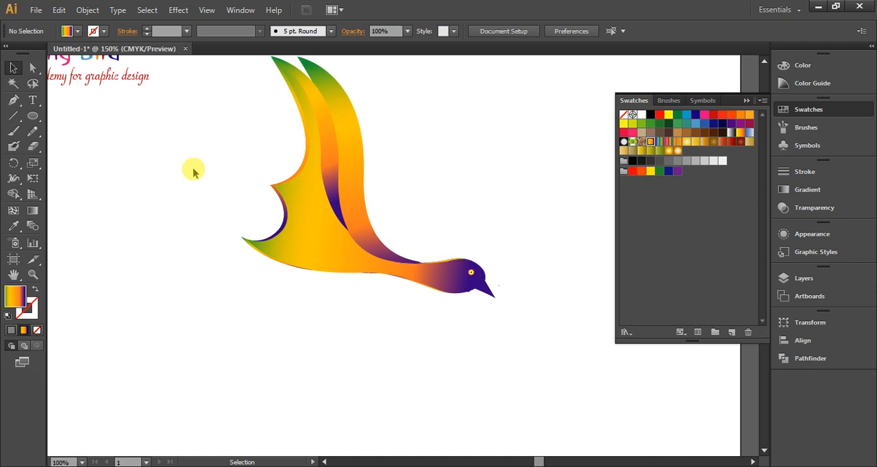
left_click(32, 101)
left_click(287, 315)
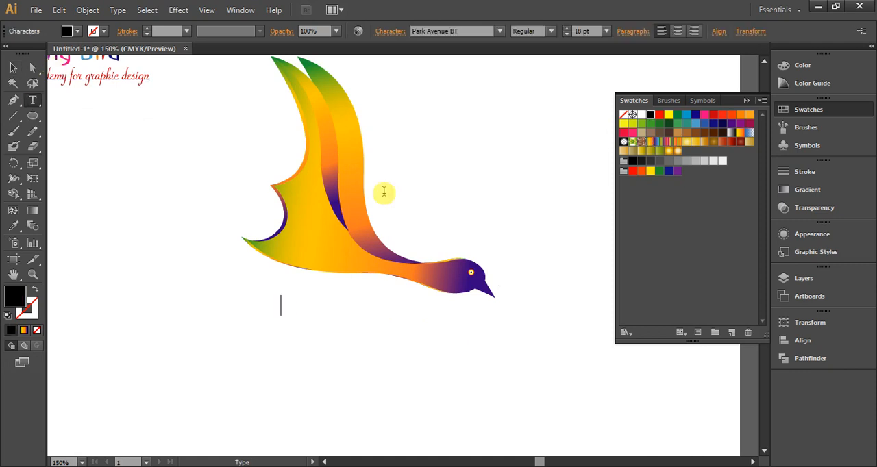
Browse the fonts for the new text line and set it to Rogue Hero Expanded
left_click(503, 32)
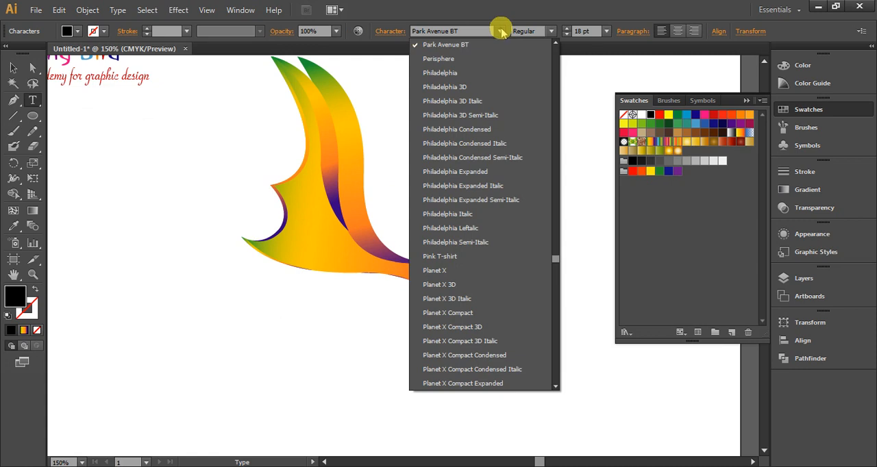
scroll(462, 203, "down", 15)
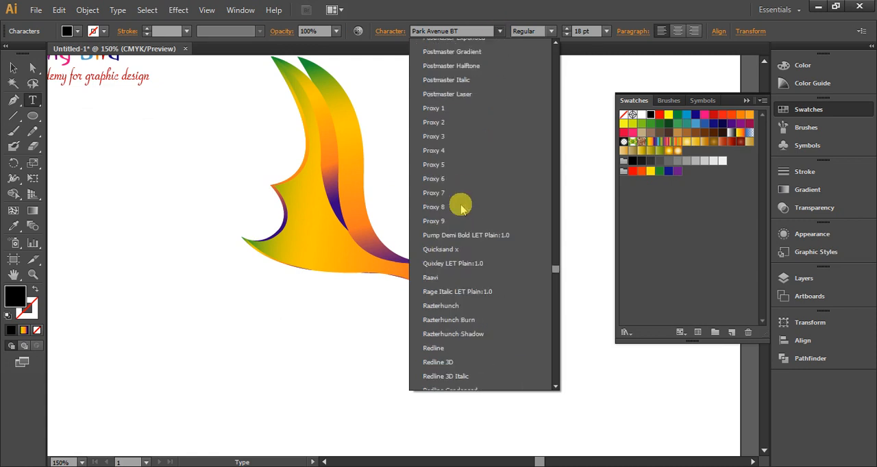
scroll(463, 251, "down", 15)
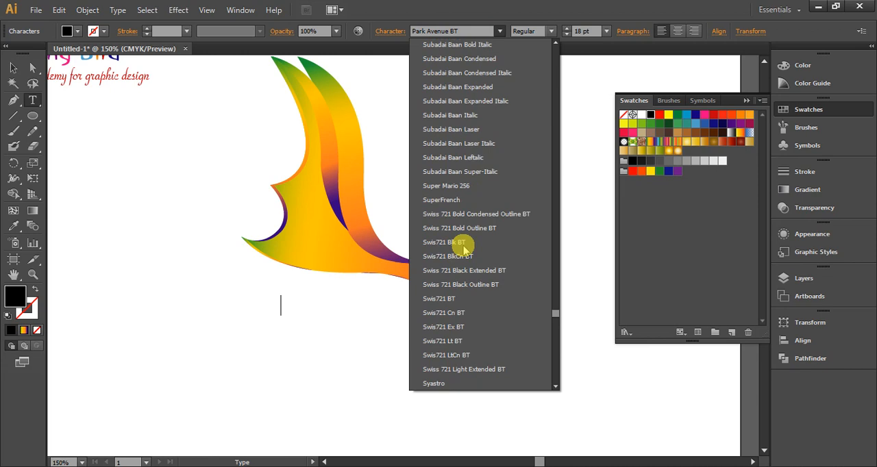
scroll(464, 250, "down", 15)
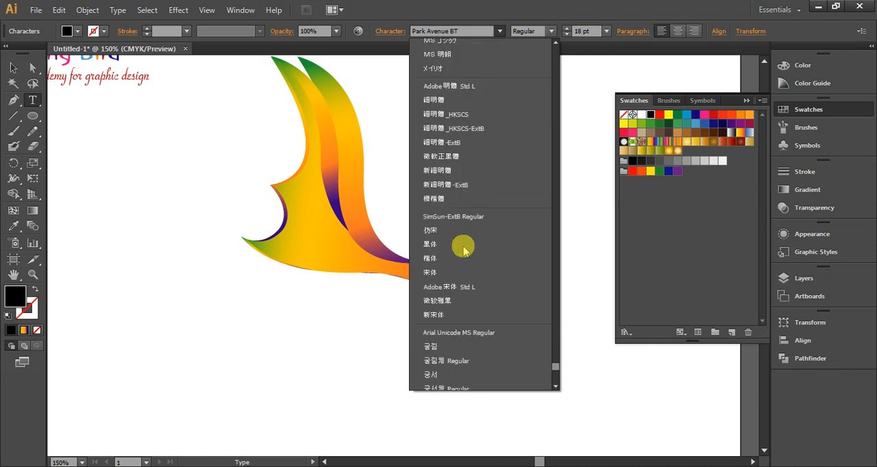
scroll(464, 250, "up", 8)
scroll(464, 250, "up", 15)
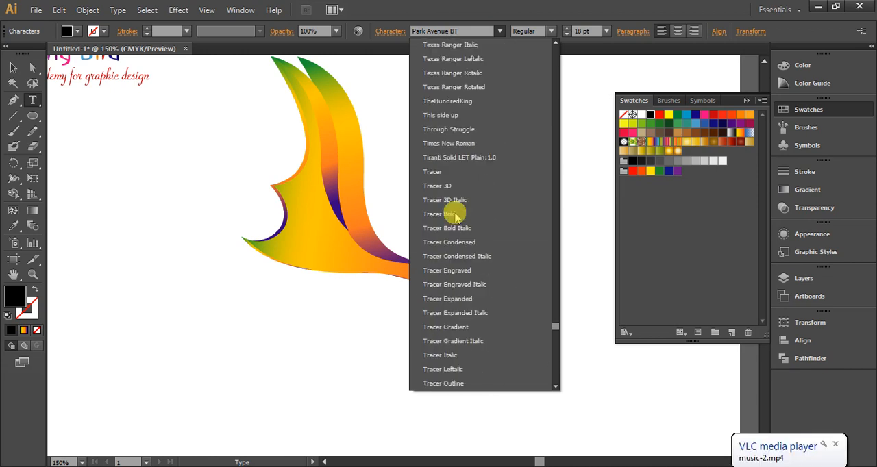
scroll(456, 217, "up", 5)
left_click(455, 212)
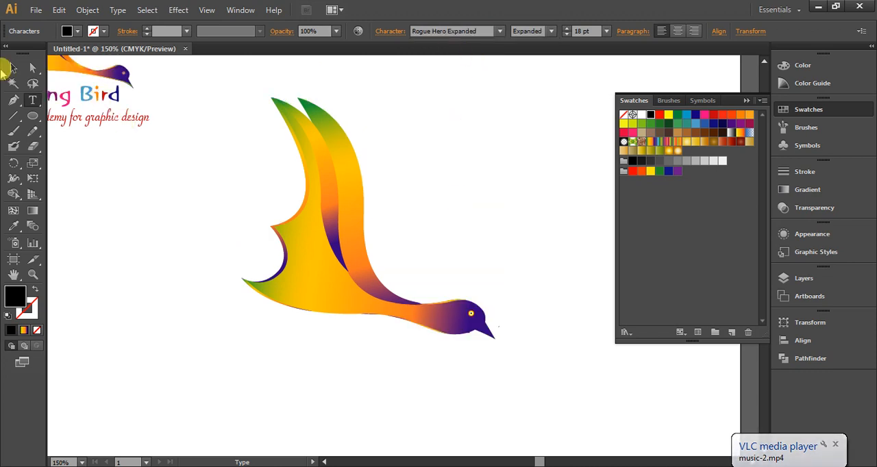
Set the font of the new text line to Odessa LET Plain:1.0
left_click(499, 31)
scroll(482, 157, "up", 5)
scroll(473, 170, "up", 8)
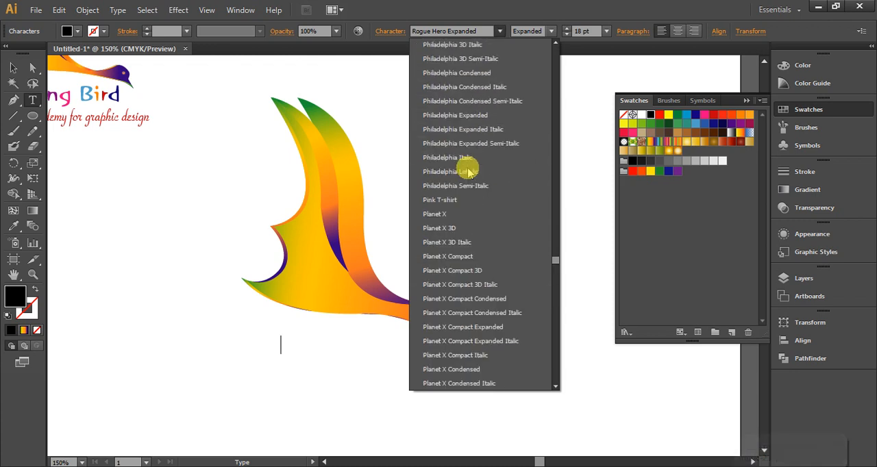
scroll(468, 172, "up", 8)
scroll(466, 171, "down", 5)
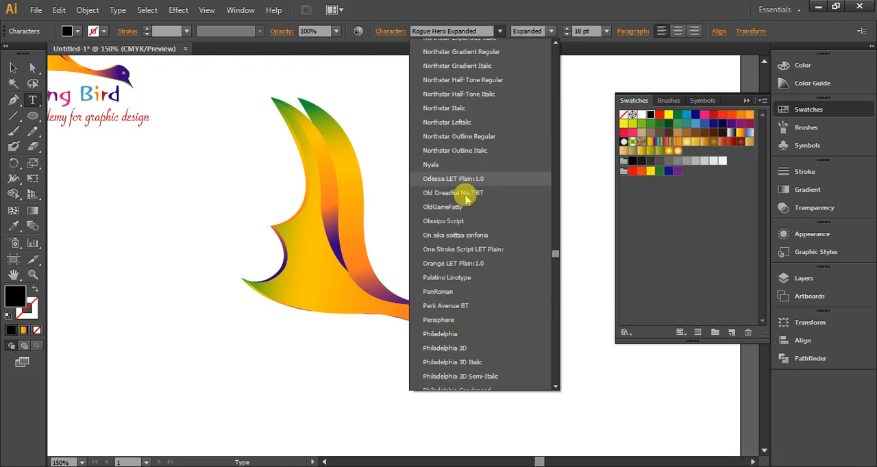
left_click(452, 179)
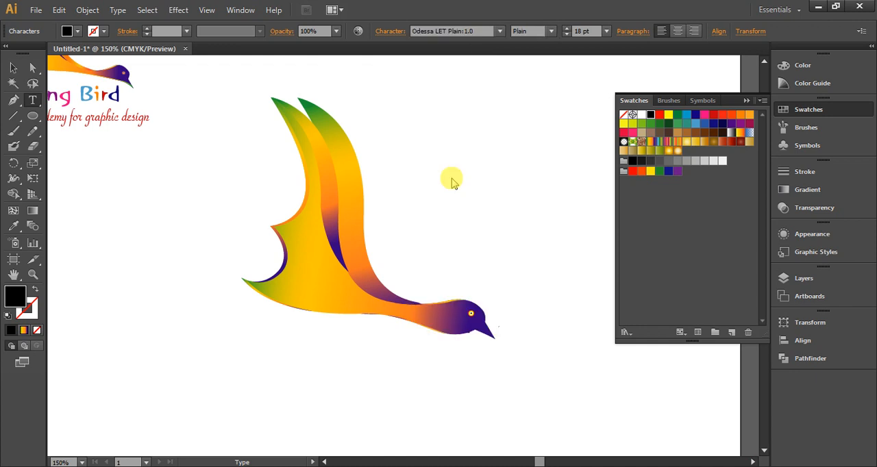
Set the new text line's size to 48 pt and begin it with the letter F
left_click(606, 31)
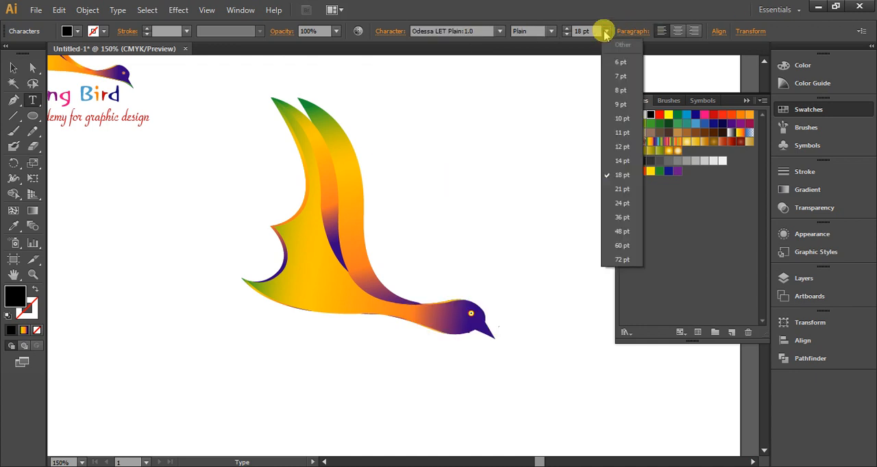
left_click(624, 232)
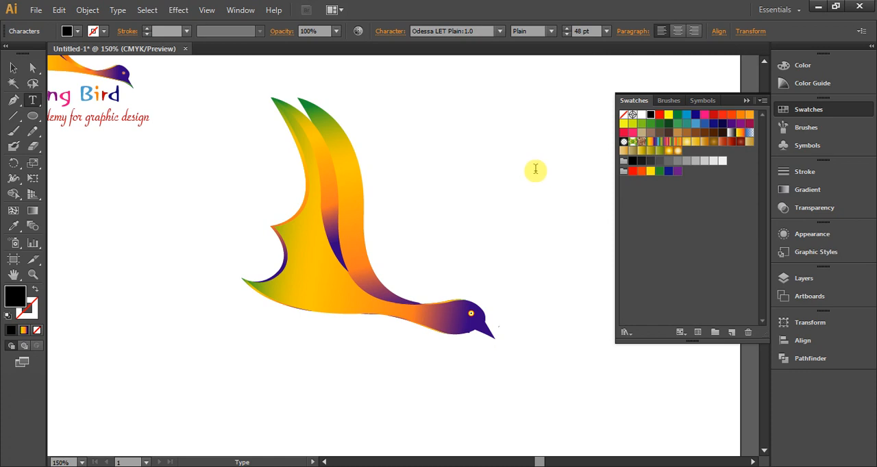
key("ctrl+1")
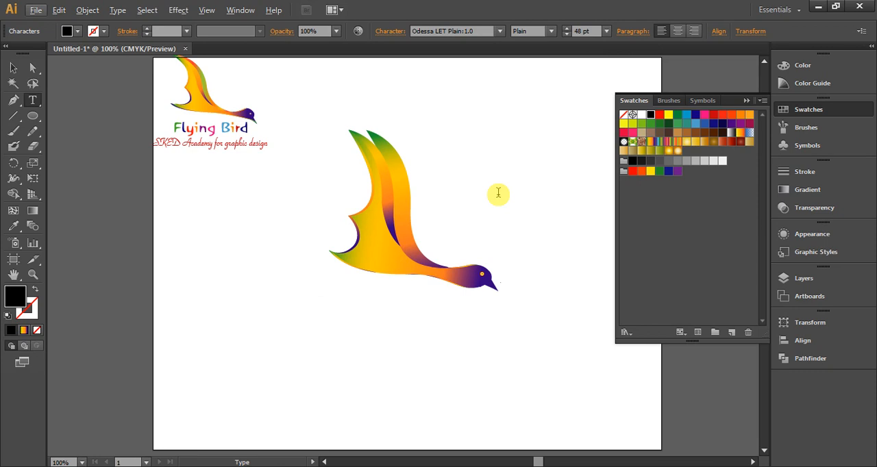
key("alt+f")
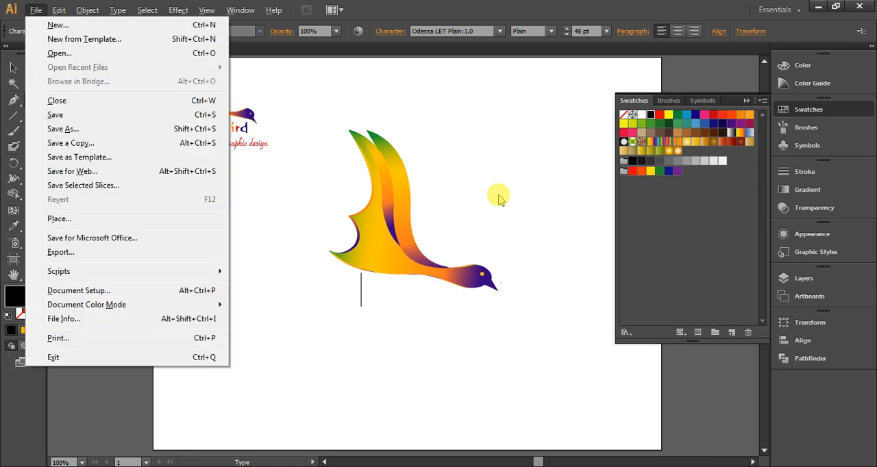
left_click(470, 8)
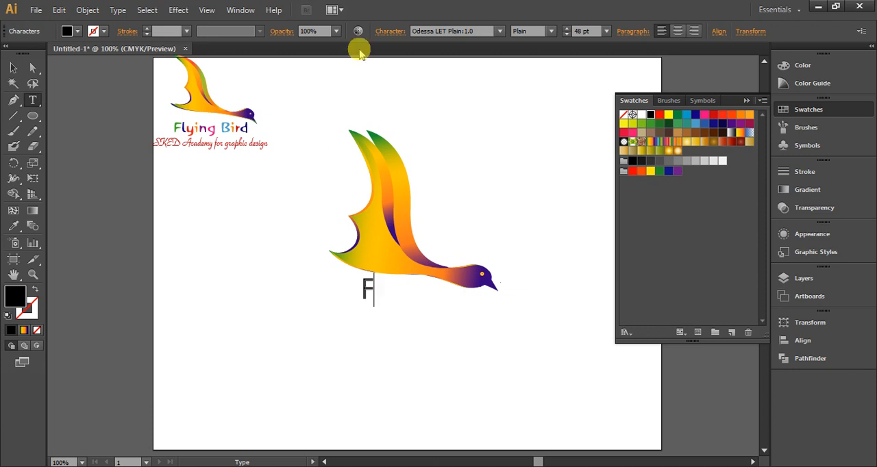
Change the letter's font to Orange LET Plain:1.0 and complete the text as "Flying Bird"
left_click(501, 30)
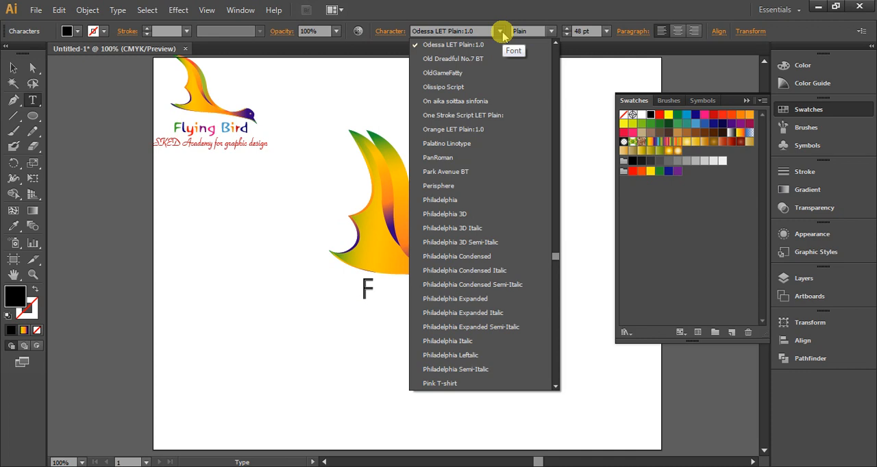
left_click(452, 129)
left_click_drag(383, 292, 342, 299)
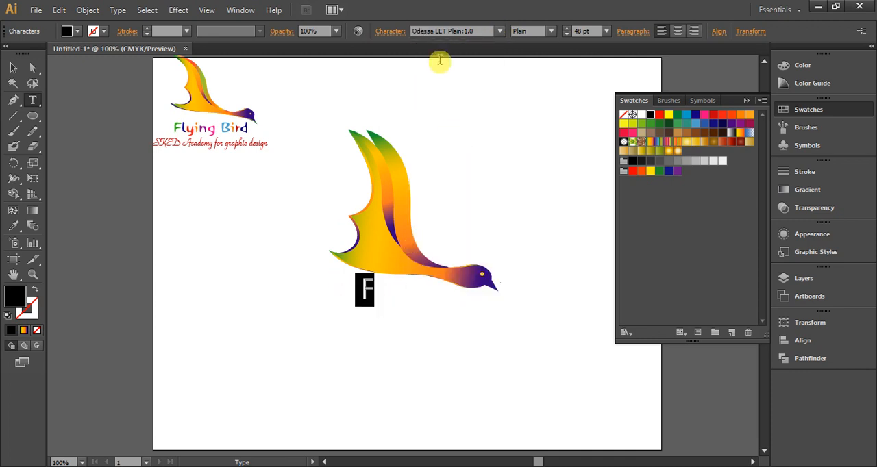
left_click(501, 32)
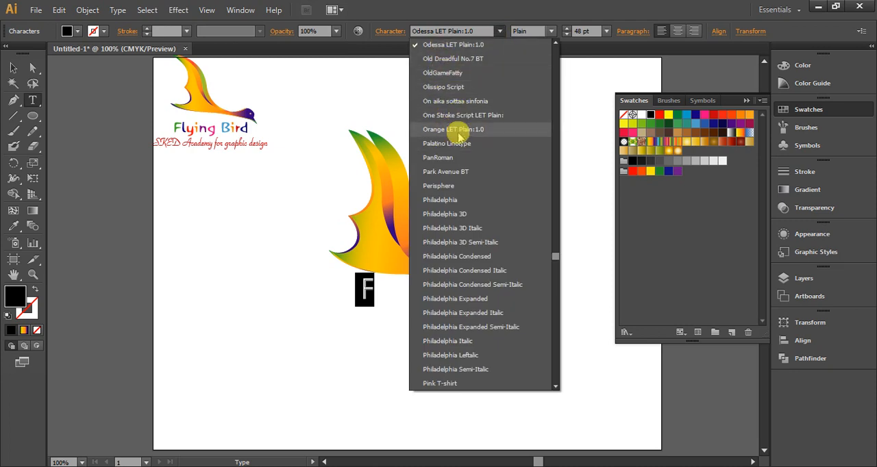
left_click(457, 130)
left_click(381, 298)
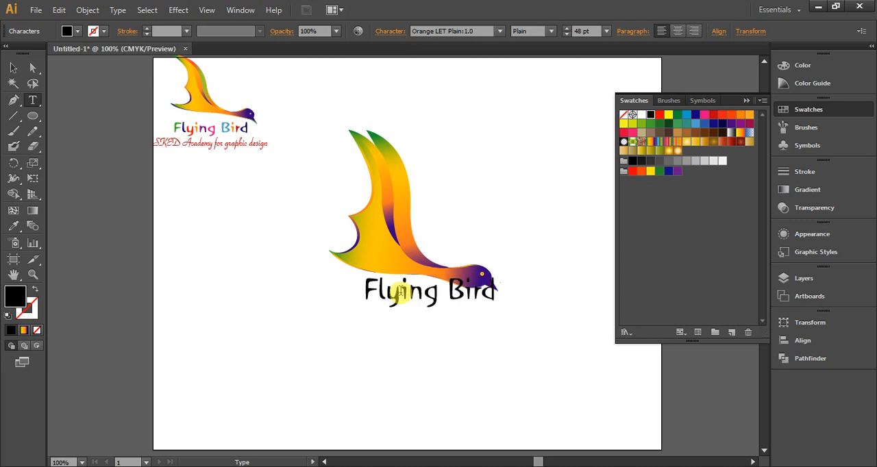
Move the Flying Bird text clear of the bird's body, enlarge it to about 53.44 pt and center it beneath the bird
left_click(13, 67)
left_click(421, 362)
left_click_drag(414, 296, 399, 310)
left_click_drag(482, 321, 501, 327)
left_click_drag(440, 313, 410, 314)
left_click(542, 235)
left_click(403, 303)
Expand the Flying Bird text's object and fill into outlines and ungroup its letters
left_click(77, 10)
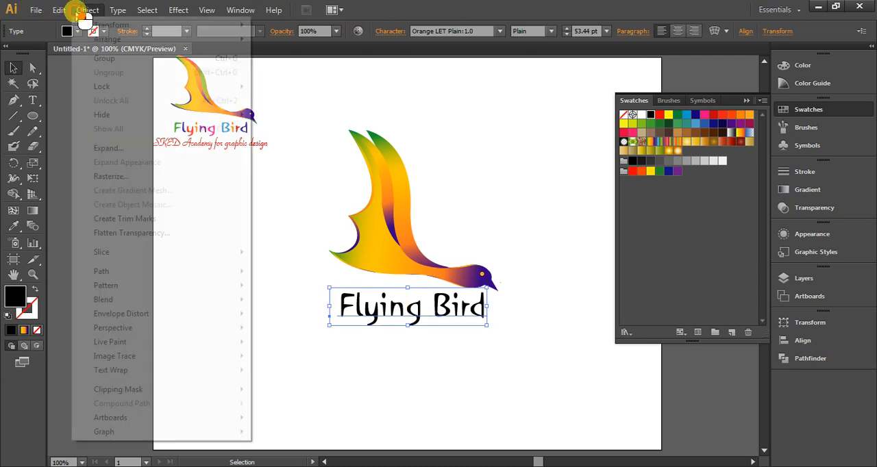
left_click(114, 150)
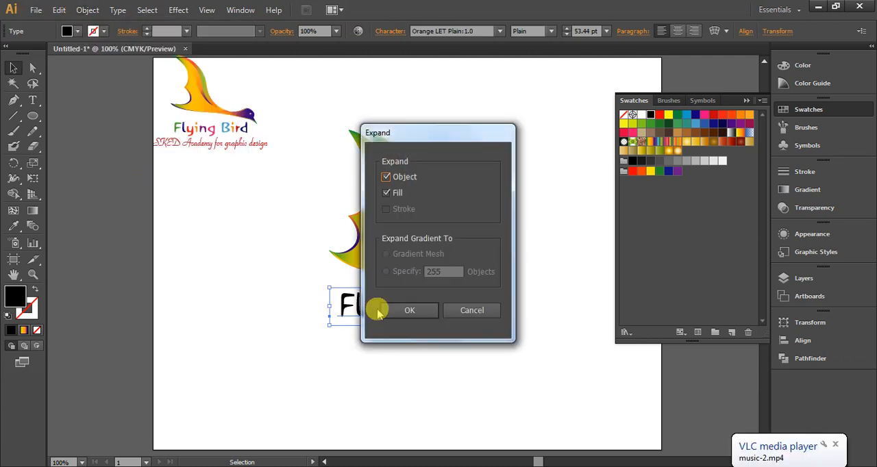
left_click(406, 309)
right_click(395, 311)
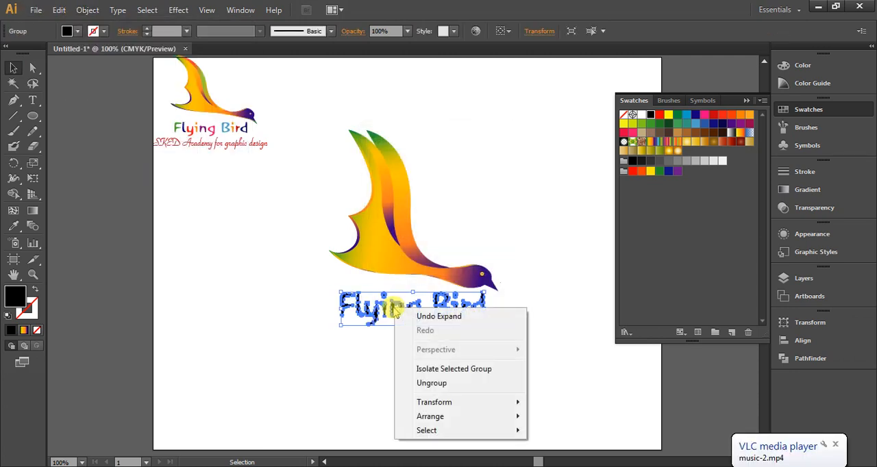
left_click(439, 383)
left_click(446, 370)
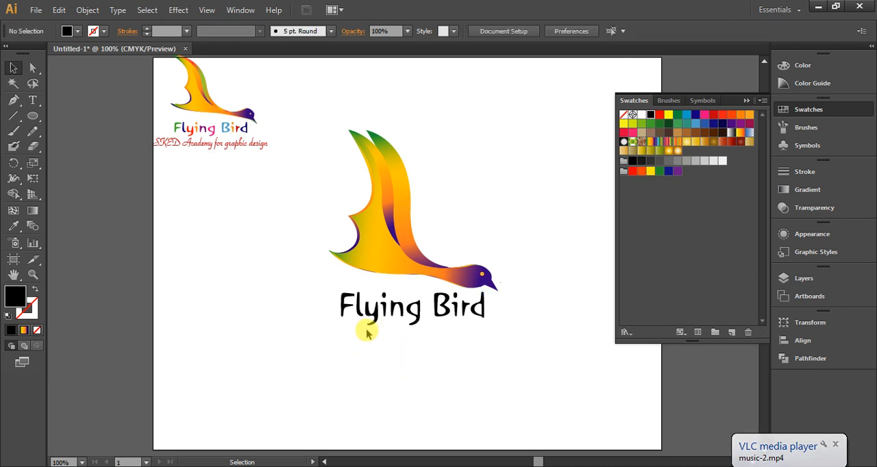
Fill the F of the large Flying Bird text with green and the l with dark blue
left_click(343, 301)
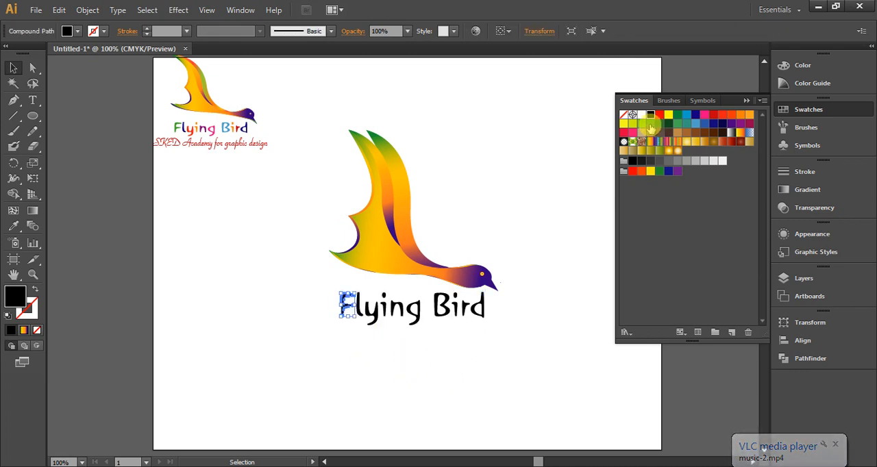
left_click(650, 123)
left_click(363, 311)
left_click(359, 304)
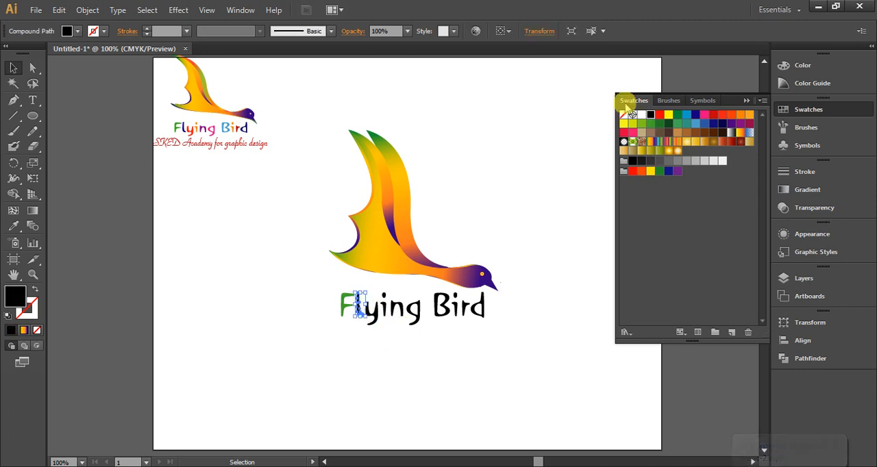
left_click(694, 115)
left_click(457, 333)
Fill the y of Flying with dark red and the i next to it with purple
left_click(371, 312)
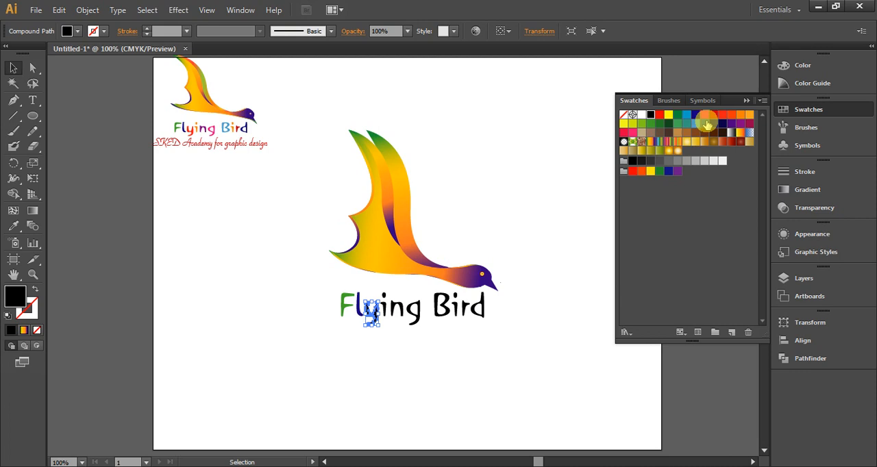
left_click(714, 116)
left_click(466, 355)
left_click(383, 297)
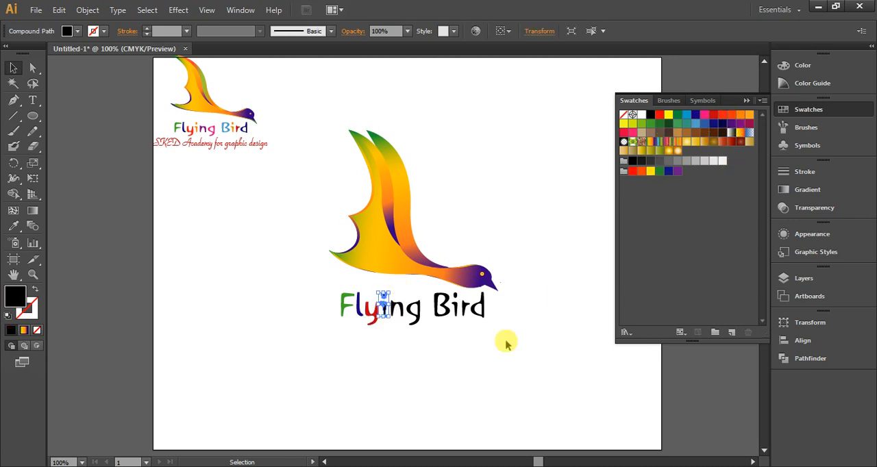
left_click(739, 126)
left_click(439, 340)
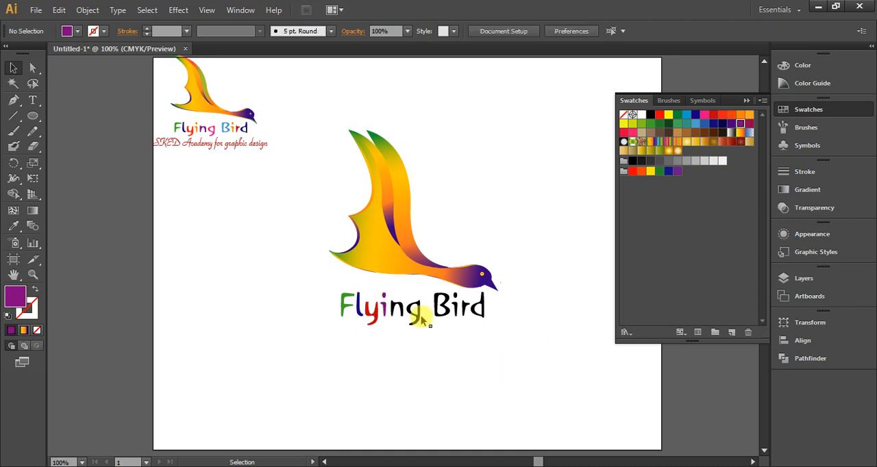
Fill the n of Flying with purple and recolor the i before it light orange
left_click(396, 306)
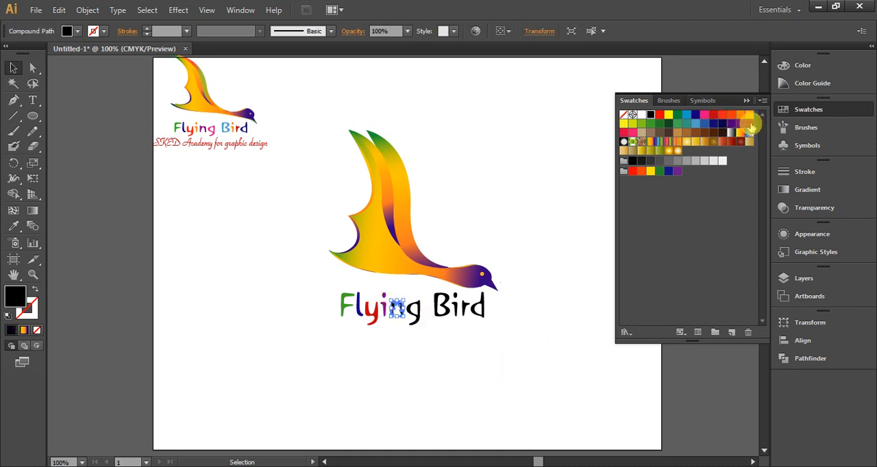
left_click(705, 114)
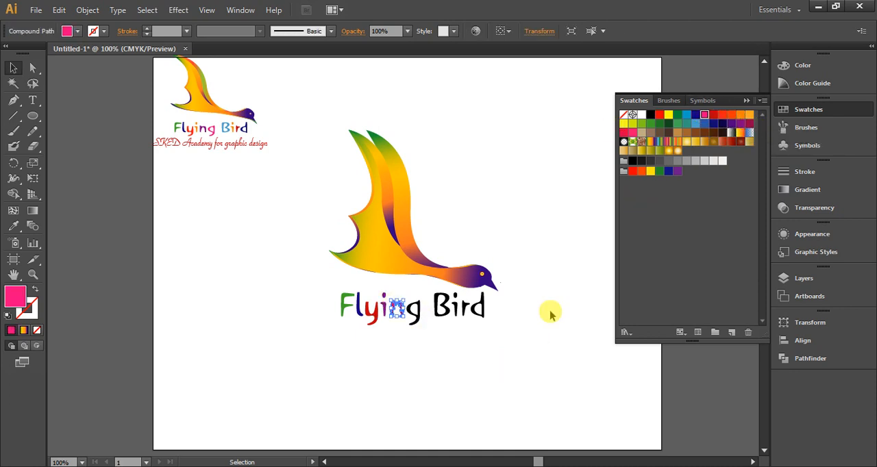
left_click(739, 124)
left_click(394, 308)
left_click(389, 304)
left_click(731, 114)
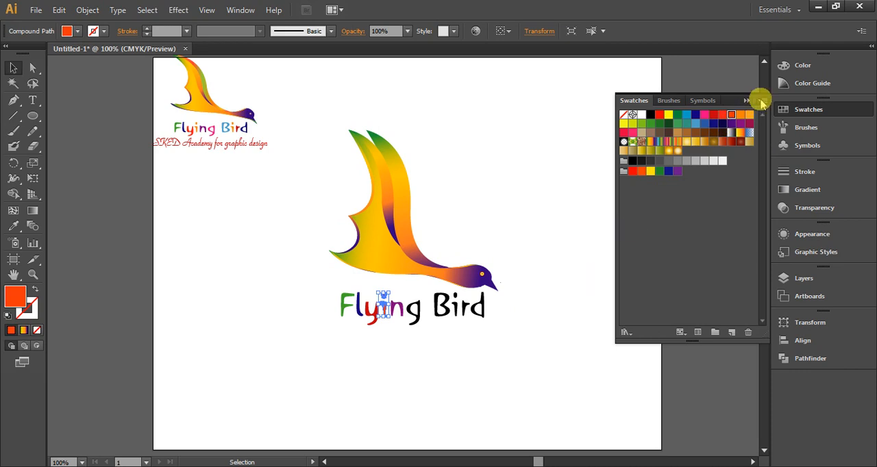
left_click(751, 115)
left_click(398, 313)
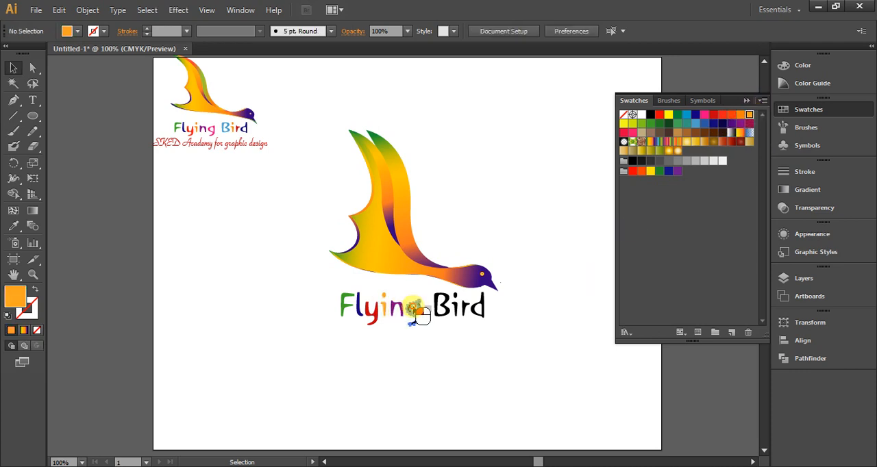
Fill the g of Flying with pink and the B of Bird with light blue
left_click(415, 310)
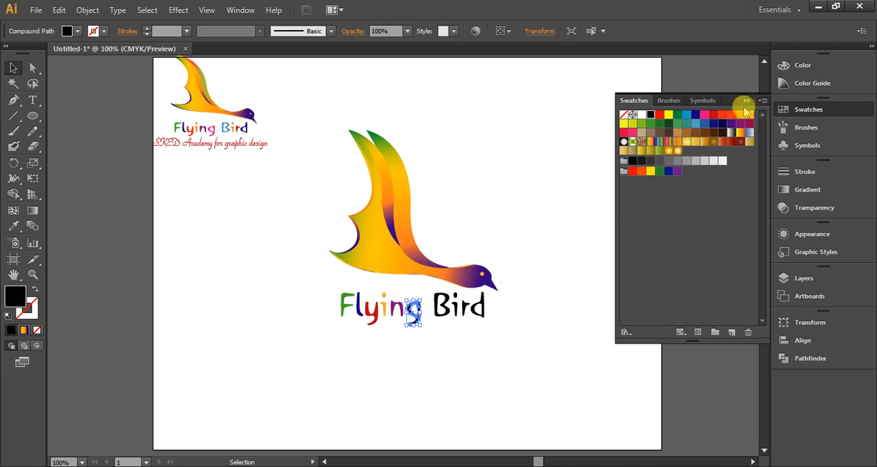
left_click(706, 119)
left_click(498, 381)
left_click(452, 316)
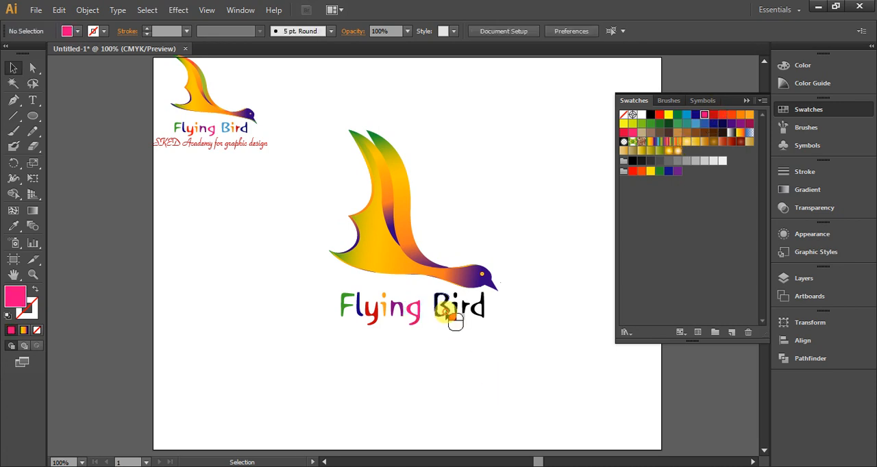
left_click(684, 118)
left_click(471, 327)
Fill the last three letters of Bird: the i with orange, the r with red and the d with dark purple
left_click(454, 308)
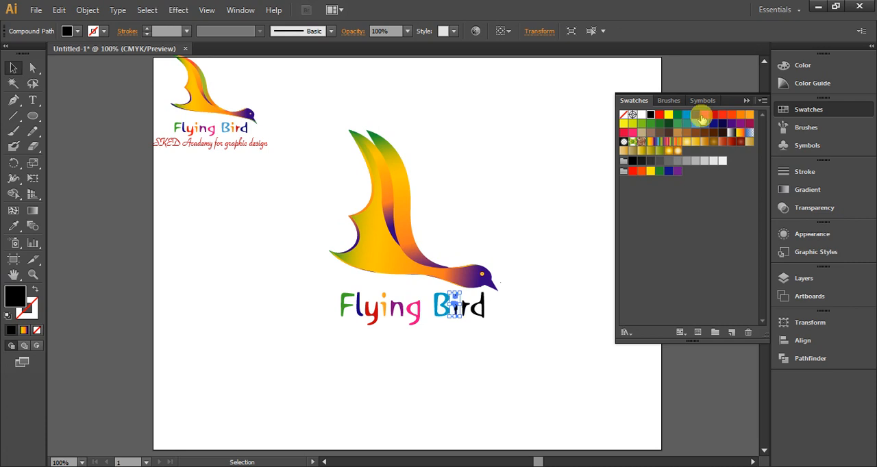
left_click(740, 114)
left_click(510, 327)
left_click(465, 307)
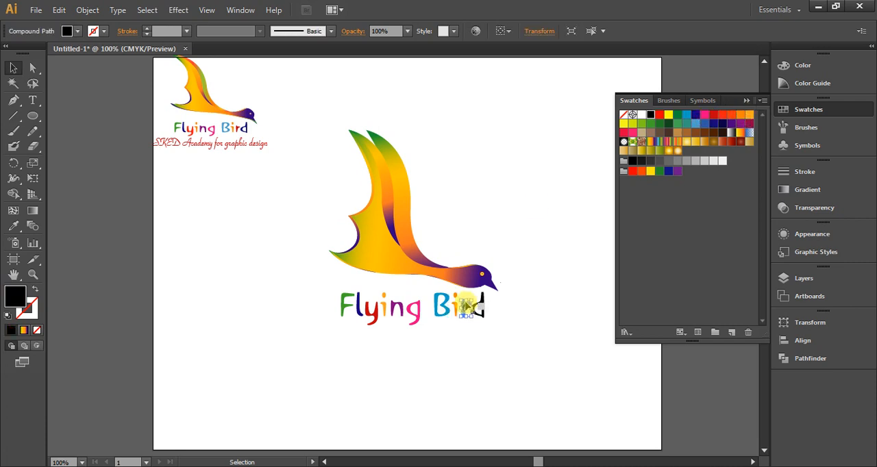
left_click(715, 116)
left_click(483, 316)
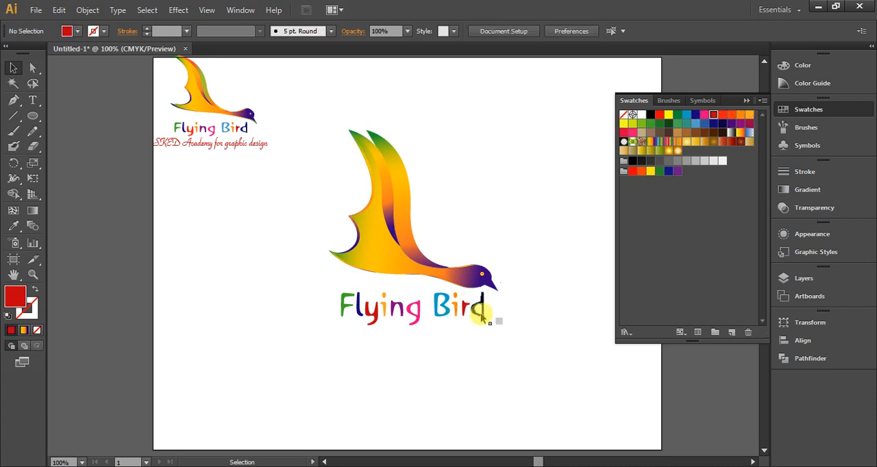
left_click(482, 309)
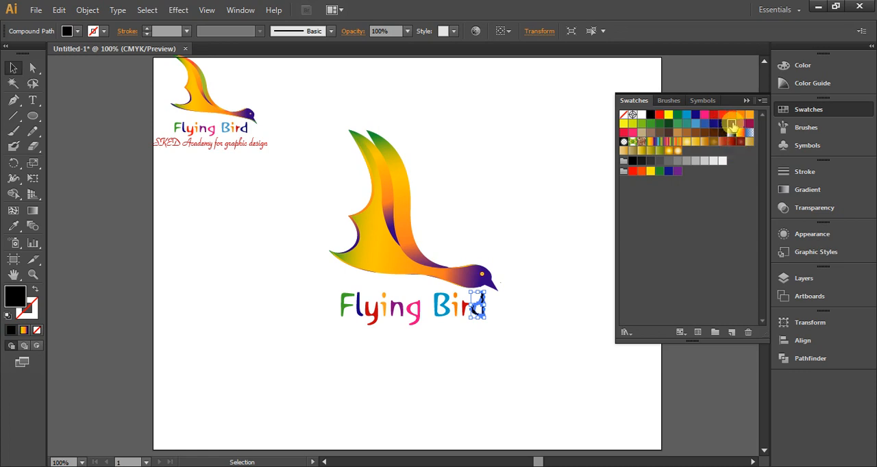
left_click(732, 124)
left_click(548, 366)
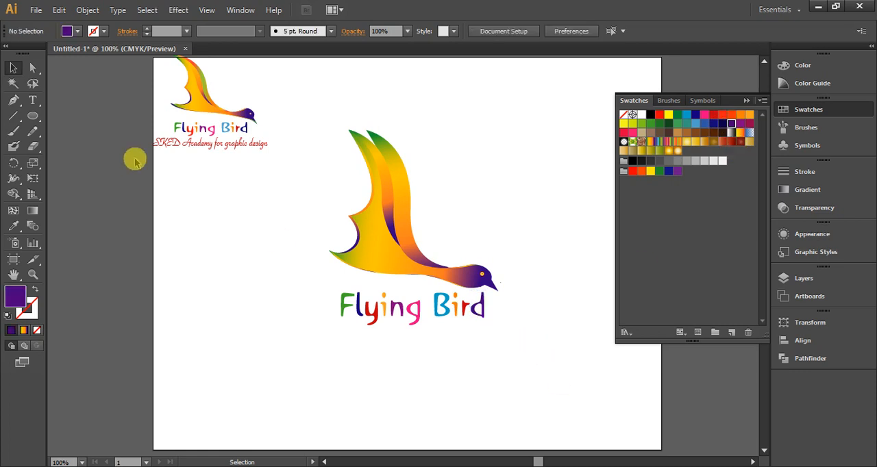
Ungroup the small reference logo in the artboard's corner
left_click(193, 147)
right_click(193, 145)
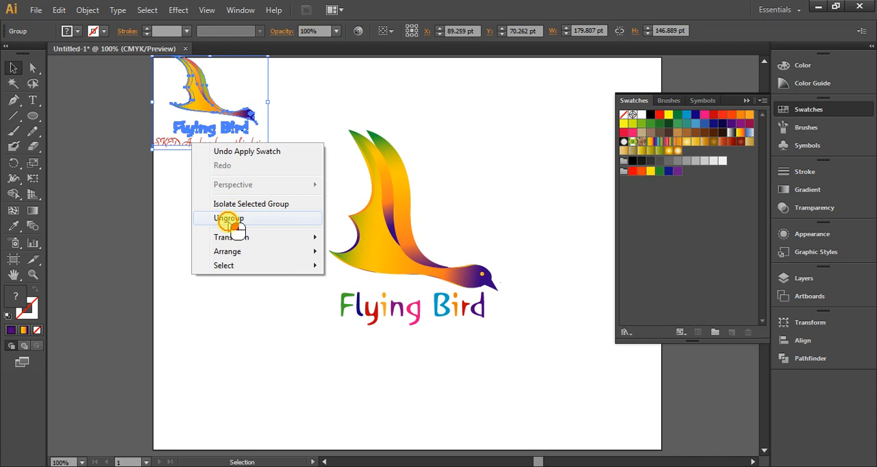
left_click(228, 218)
left_click(185, 172)
Duplicate the reference logo's "SKED Academy for graphic design" tagline beneath the large Flying Bird text and enlarge it to about 28.51 pt
left_click(201, 143)
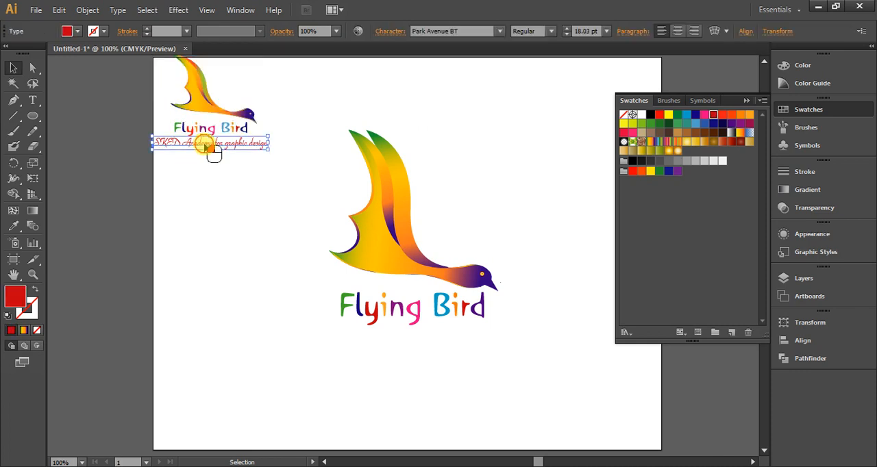
left_click_drag(203, 144, 410, 338)
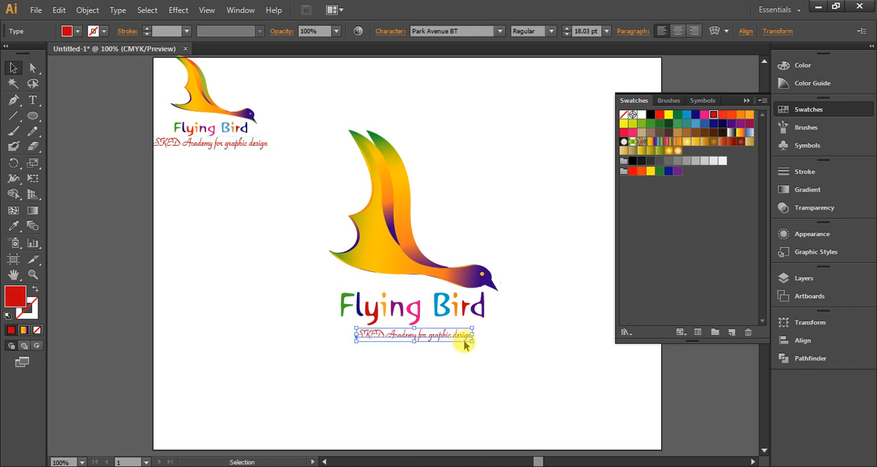
left_click_drag(471, 337, 511, 349)
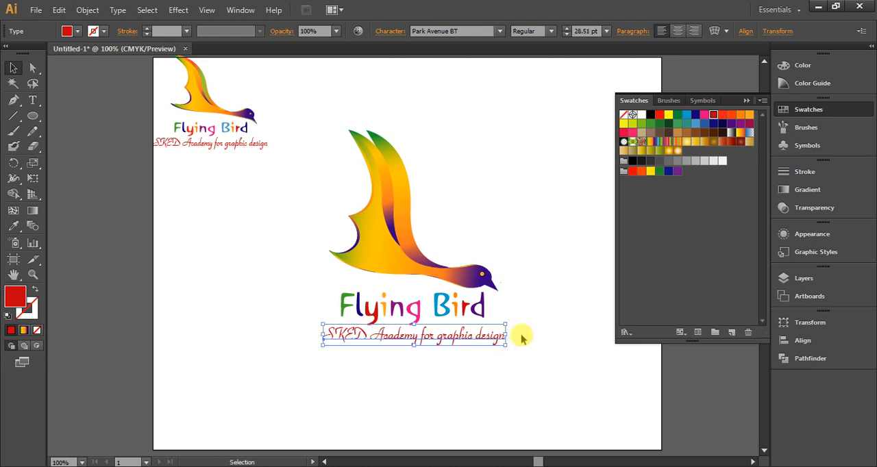
left_click(524, 325)
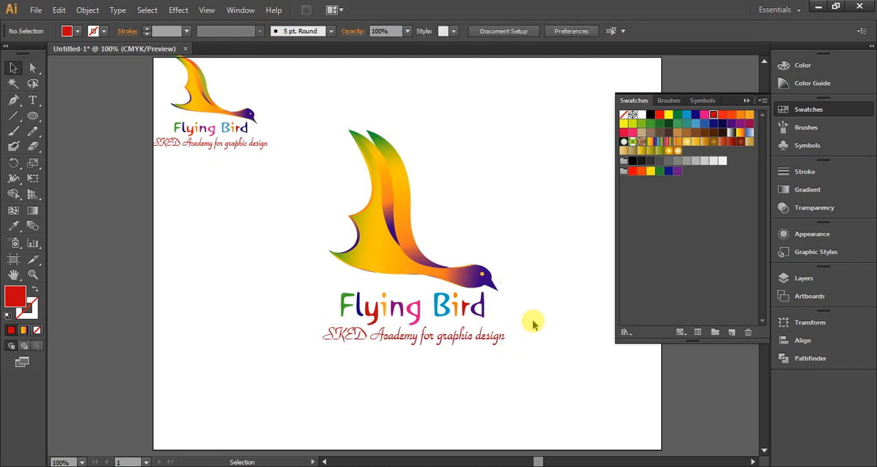
Collapse the open swatch collection to uncover the area beside the artboard
left_click(749, 100)
scroll(552, 242, "up", 1)
left_click(678, 129)
scroll(432, 188, "down", 1)
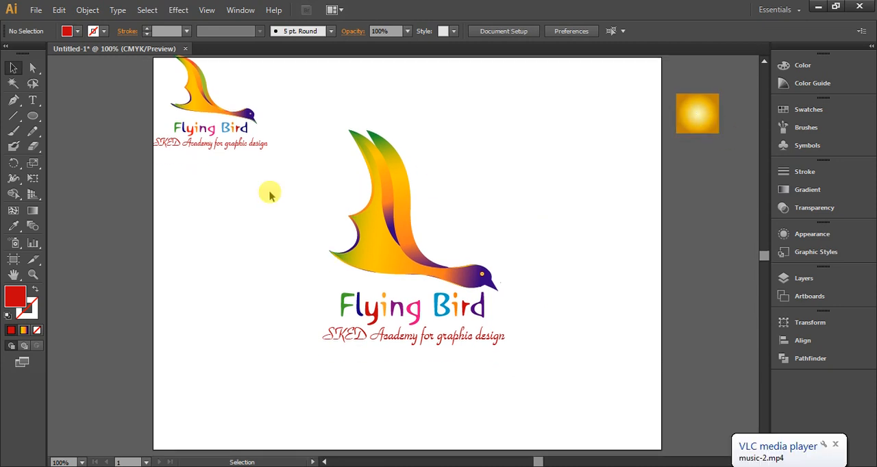
Delete the small reference bird logo with its lettering and tagline from the artboard's corner
scroll(270, 196, "up", 1)
left_click_drag(270, 88, 159, 160)
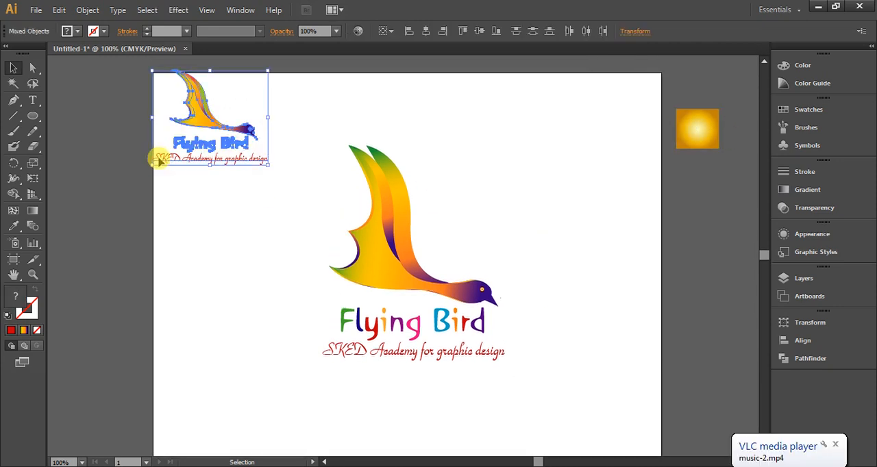
key("Delete")
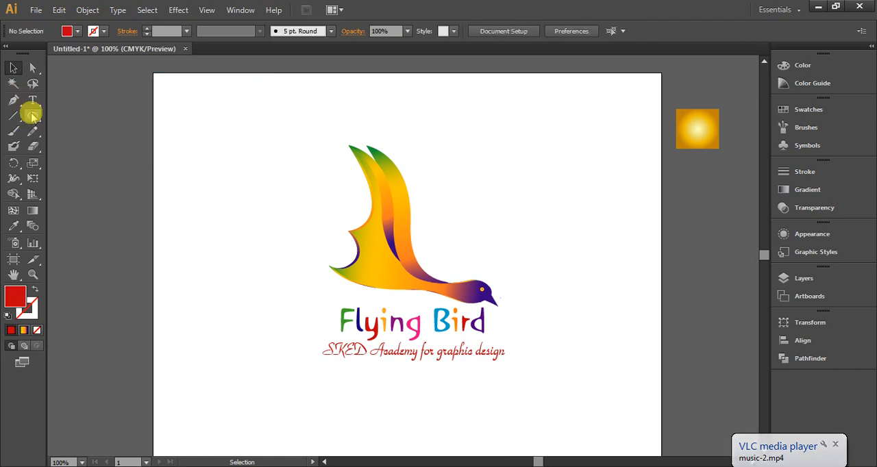
Draw a rectangle covering the whole artboard, from its upper-left corner to its lower-right corner
scroll(137, 151, "down", 1)
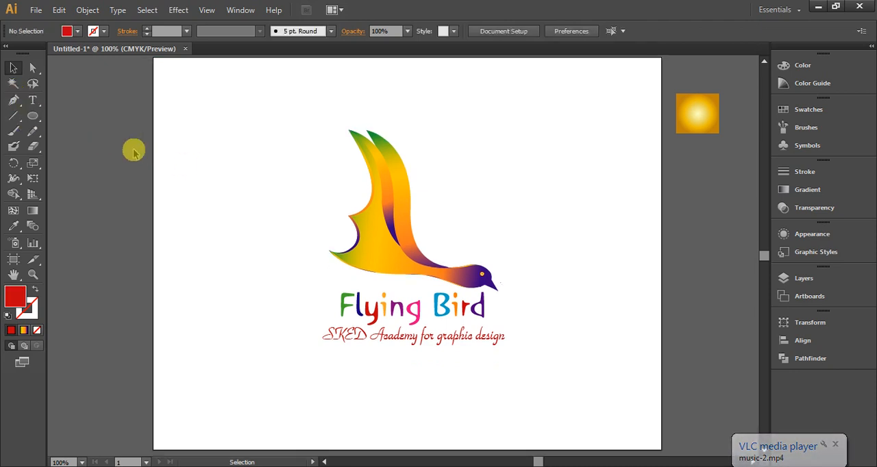
left_click(33, 116)
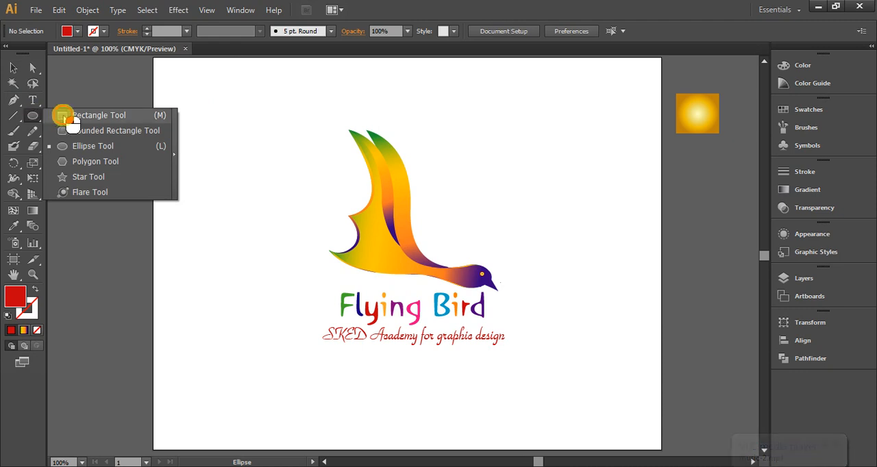
left_click(68, 115)
scroll(198, 183, "up", 2)
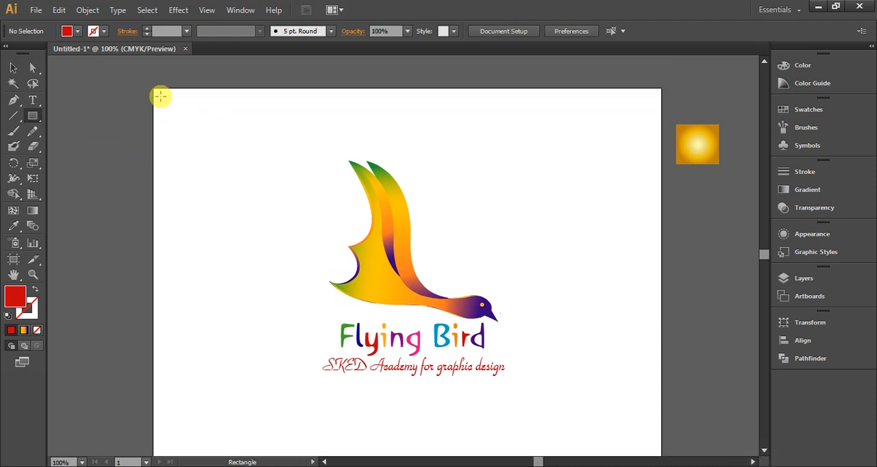
left_click_drag(153, 89, 661, 429)
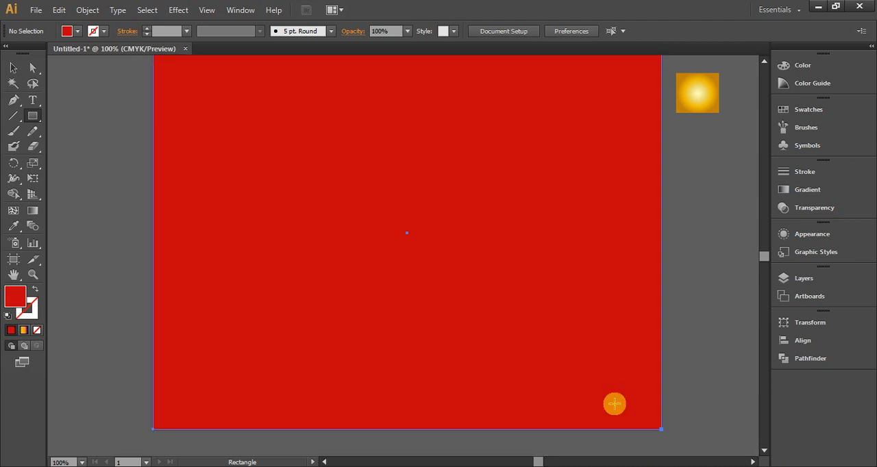
Send the artboard-sized red rectangle to the back, behind the bird, lettering and tagline
left_click(13, 65)
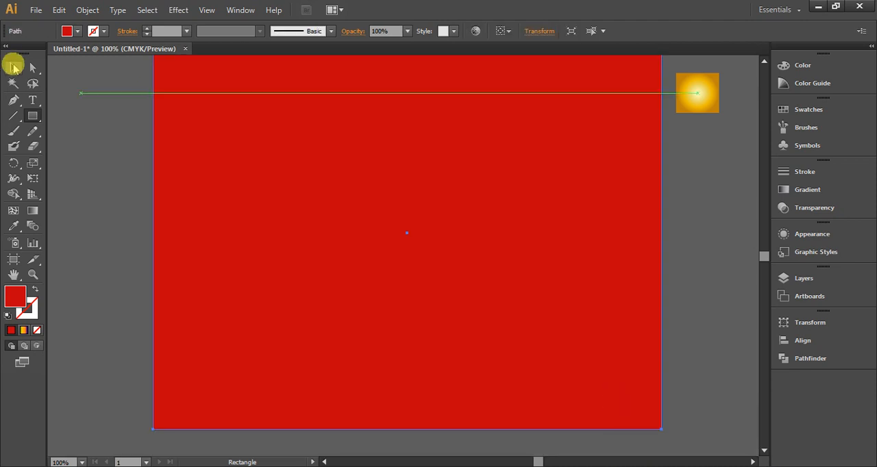
right_click(552, 256)
mouse_move(601, 444)
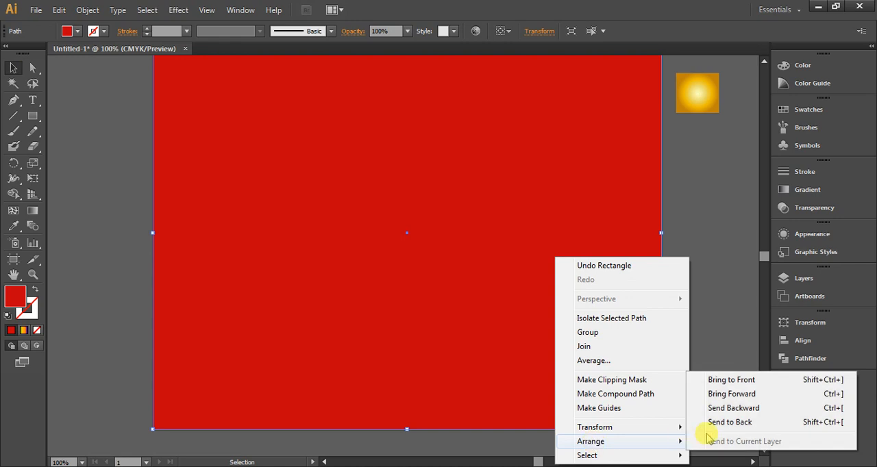
left_click(716, 419)
Fill the background rectangle with the golden radial gradient sampled from the small square beside the artboard, and deselect it
scroll(685, 302, "up", 1)
left_click(14, 226)
left_click(704, 136)
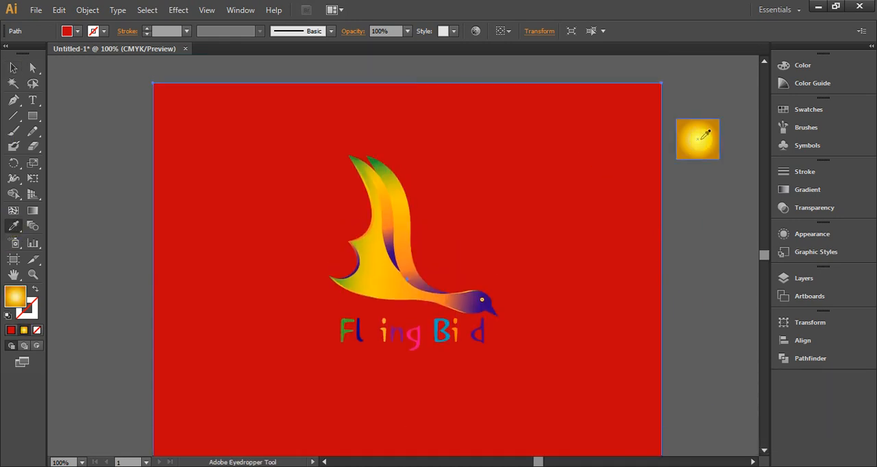
left_click(13, 68)
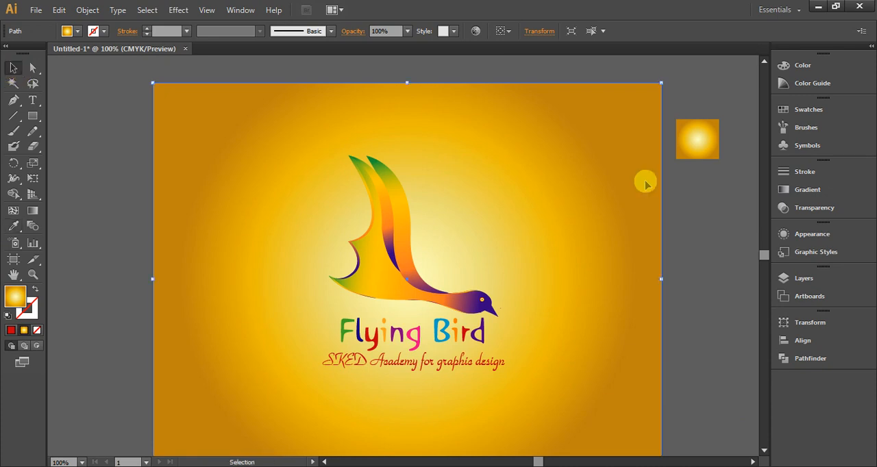
left_click(690, 199)
scroll(511, 350, "down", 1)
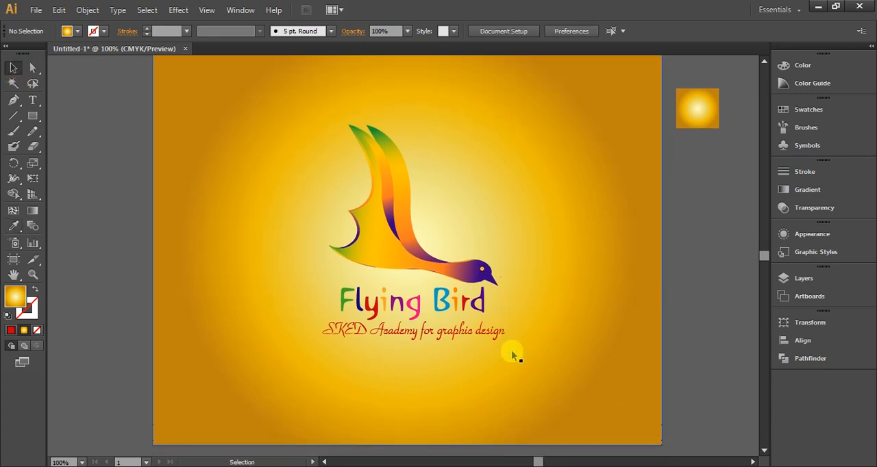
key("ctrl+plus")
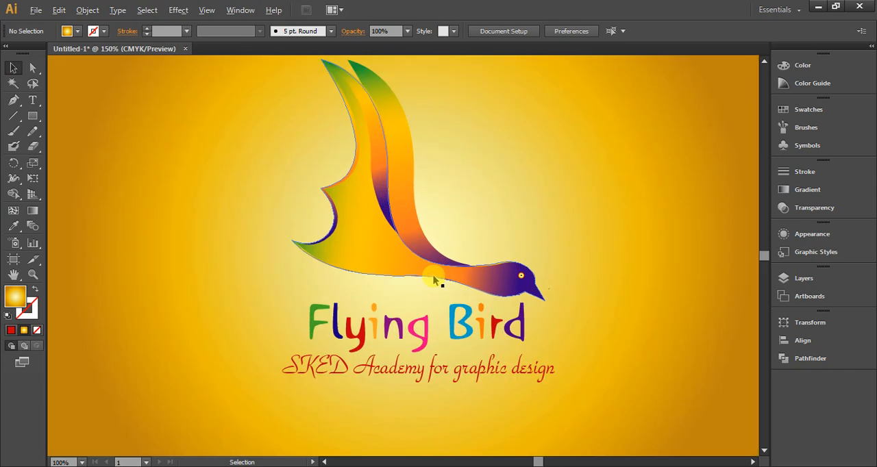
scroll(570, 234, "up", 1)
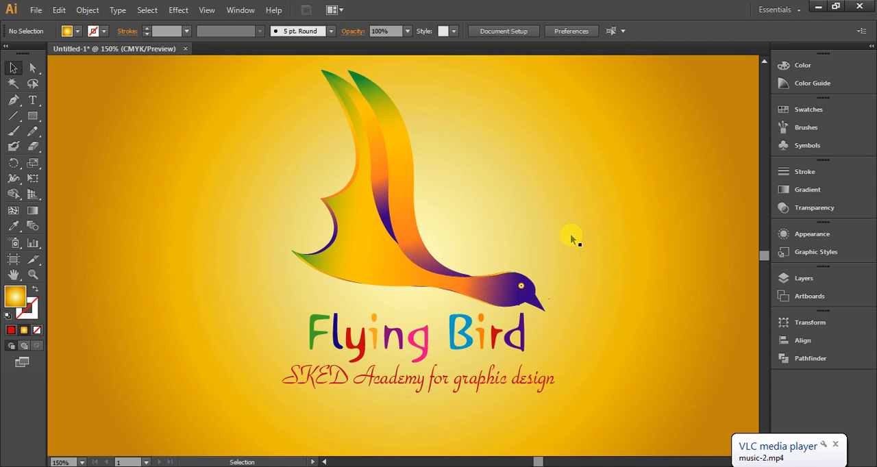
key("alt+Tab")
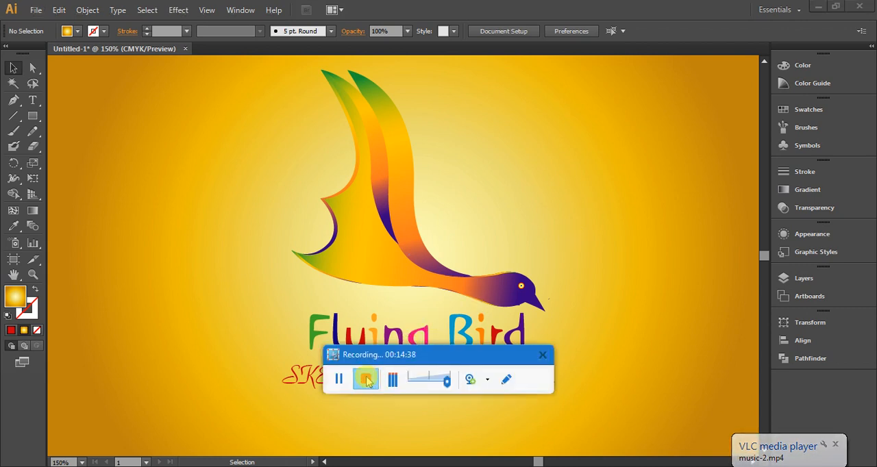